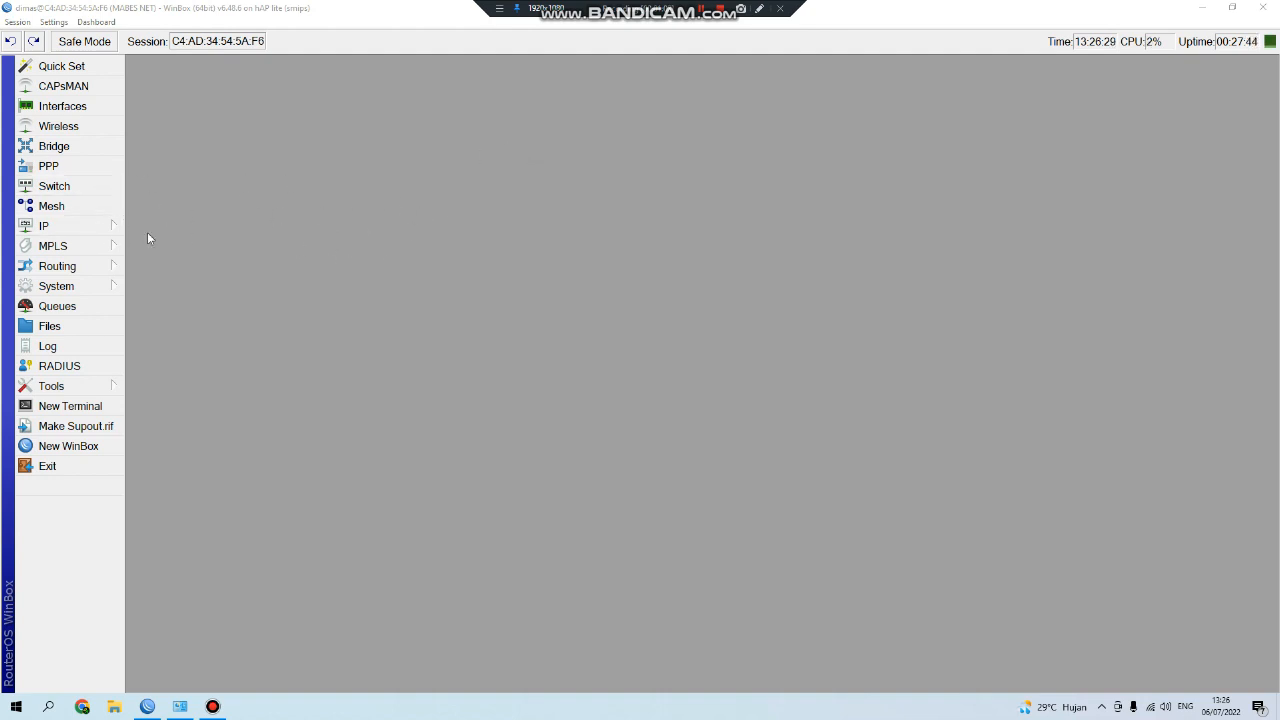
Create a new hotspot user profile named TEST.
{"action": "left_click", "coordinate": [50, 226]}
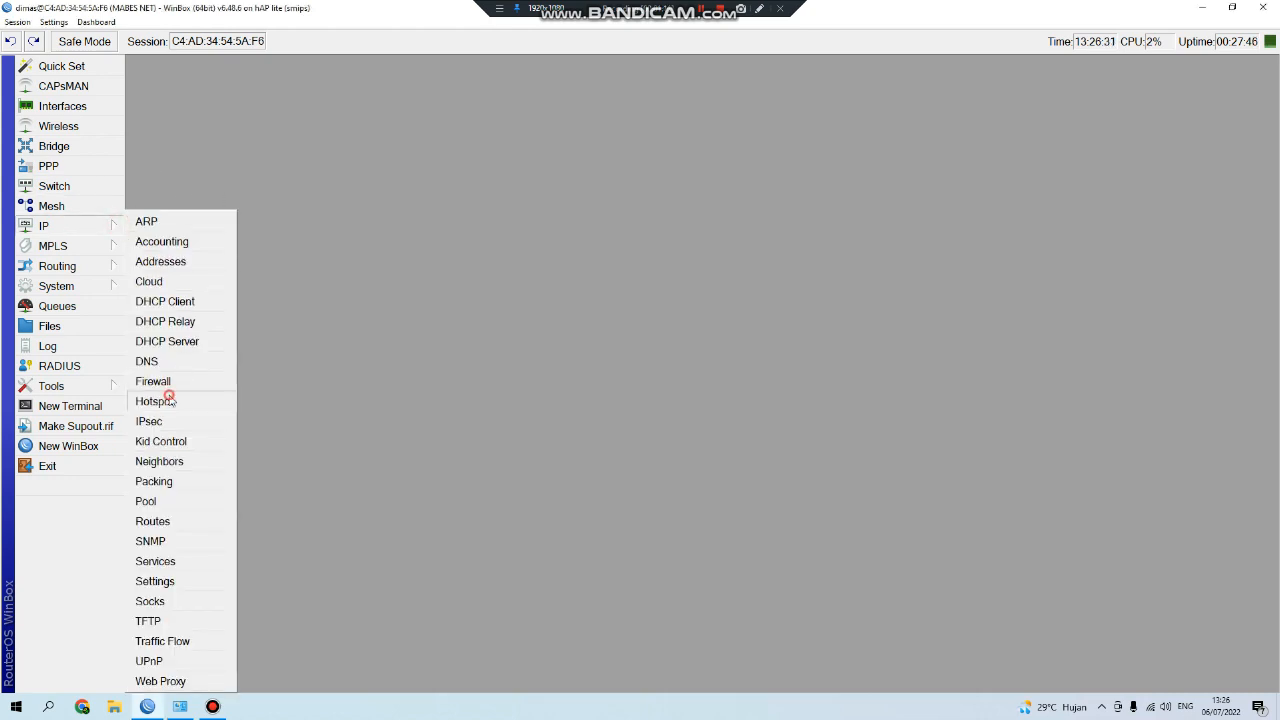
{"action": "left_click", "coordinate": [168, 400]}
{"action": "left_click", "coordinate": [136, 110]}
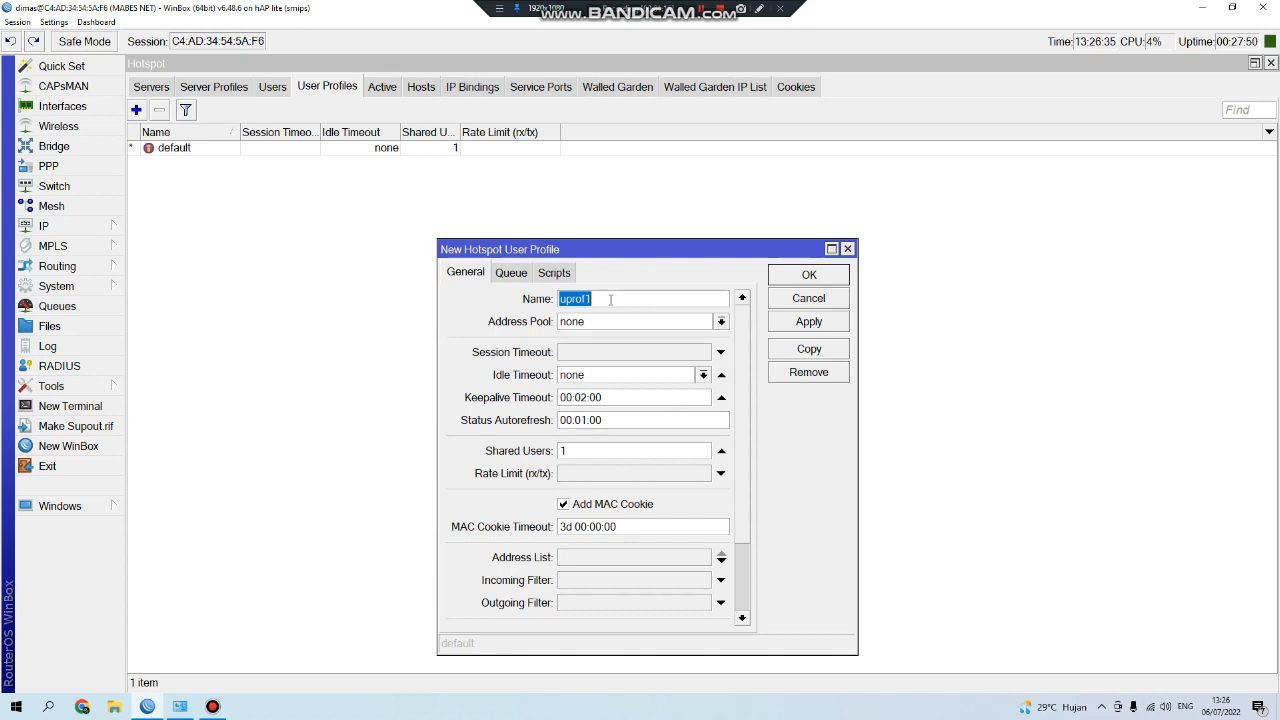
{"action": "type", "text": "TEST"}
{"action": "key", "text": "BackSpace"}
{"action": "key", "text": "BackSpace"}
{"action": "type", "text": "ST"}
Give TEST 3 shared users and a 2M/2M rate limit, save it, and show hotspot users.
{"action": "left_click", "coordinate": [588, 456]}
{"action": "type", "text": "3"}
{"action": "left_click", "coordinate": [607, 478]}
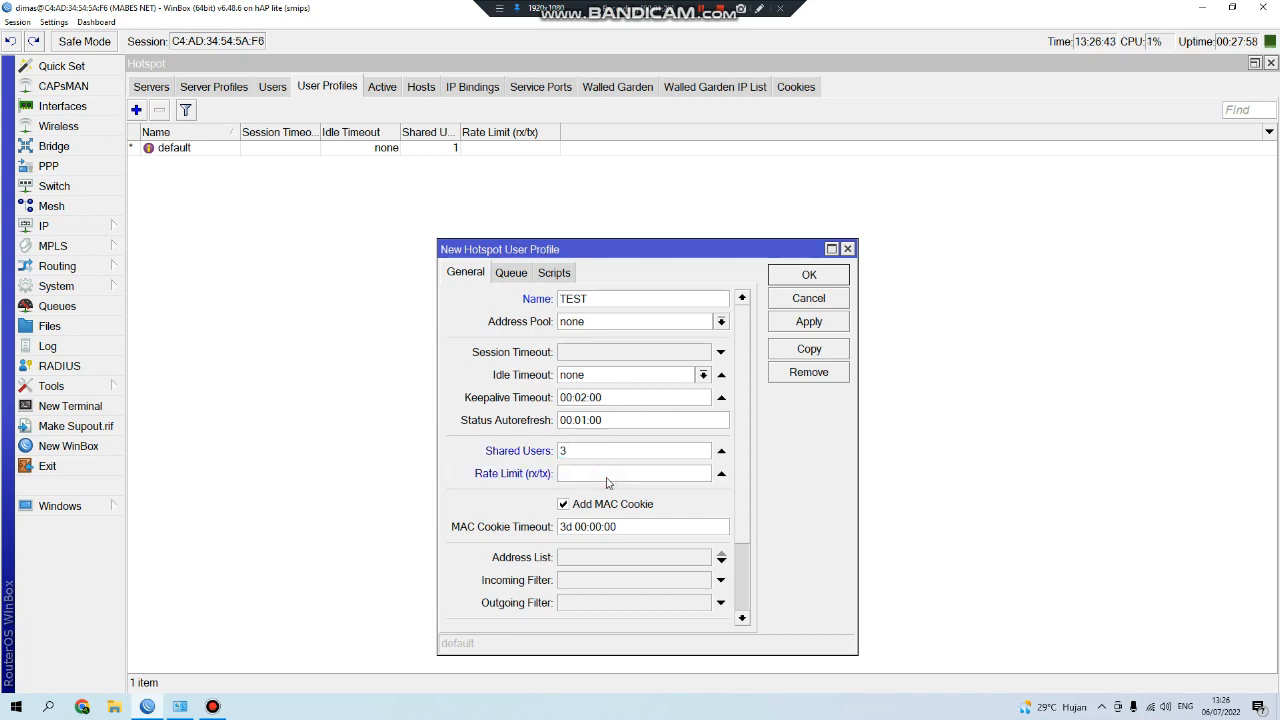
{"action": "type", "text": "2M/2M"}
{"action": "left_click_drag", "start_coordinate": [678, 253], "coordinate": [691, 186]}
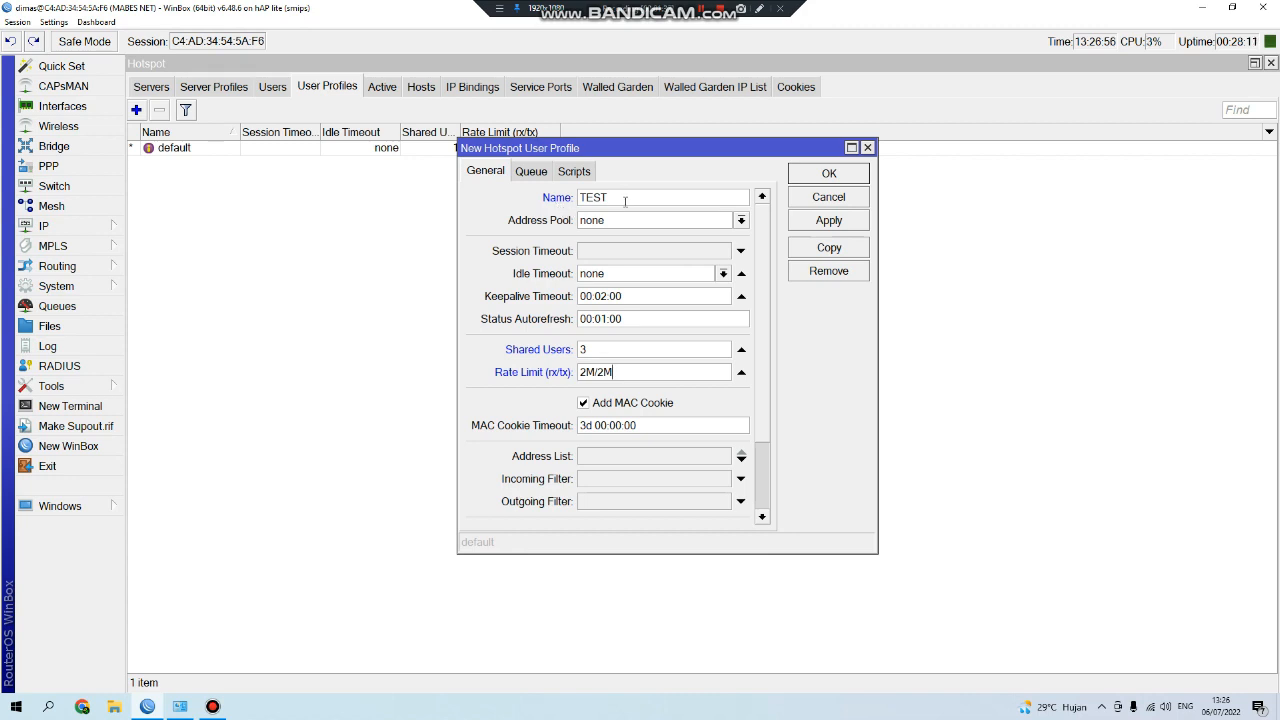
{"action": "left_click", "coordinate": [838, 178]}
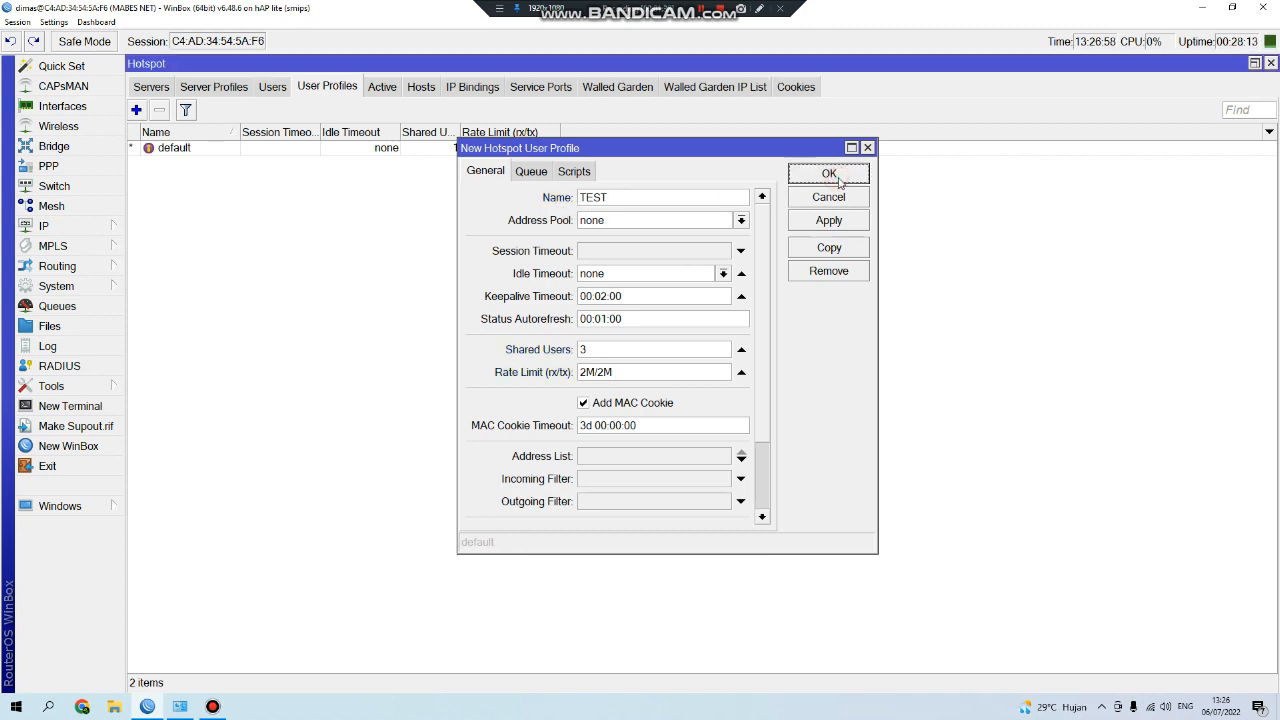
{"action": "left_click", "coordinate": [268, 89]}
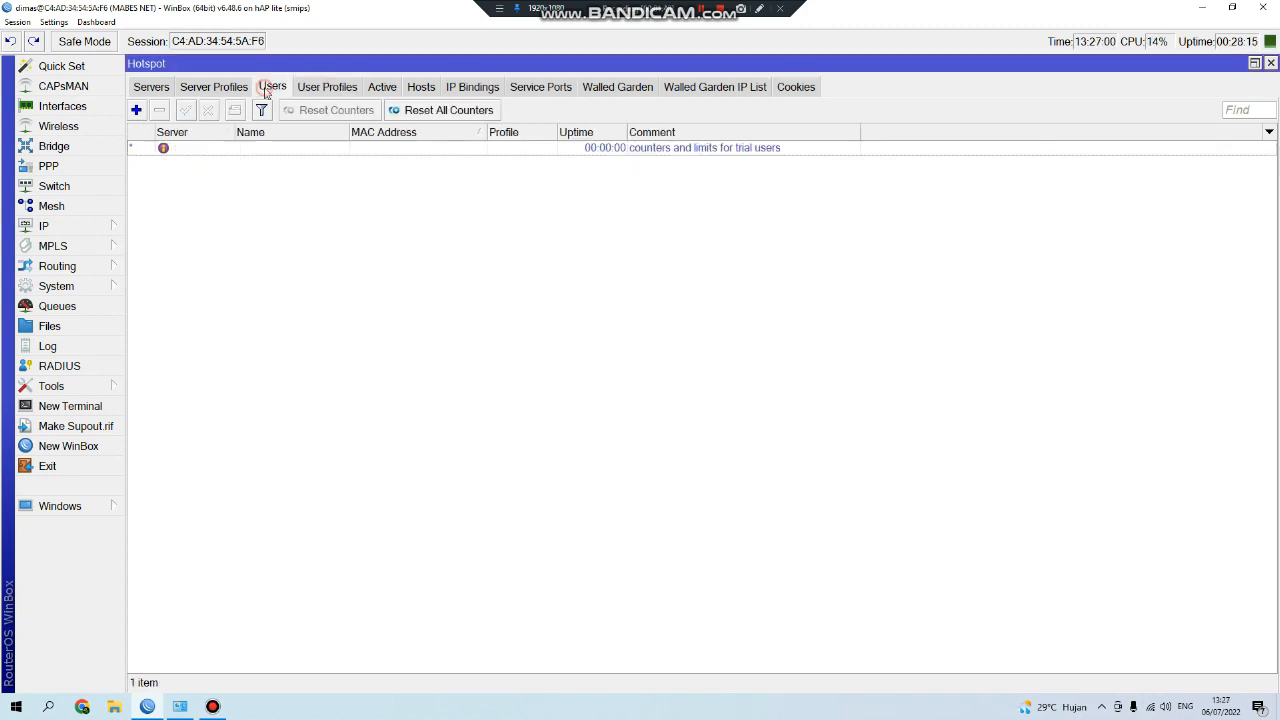
Add a new hotspot user and enter its user name and password.
{"action": "left_click", "coordinate": [136, 110]}
{"action": "left_click_drag", "start_coordinate": [296, 140], "coordinate": [743, 223]}
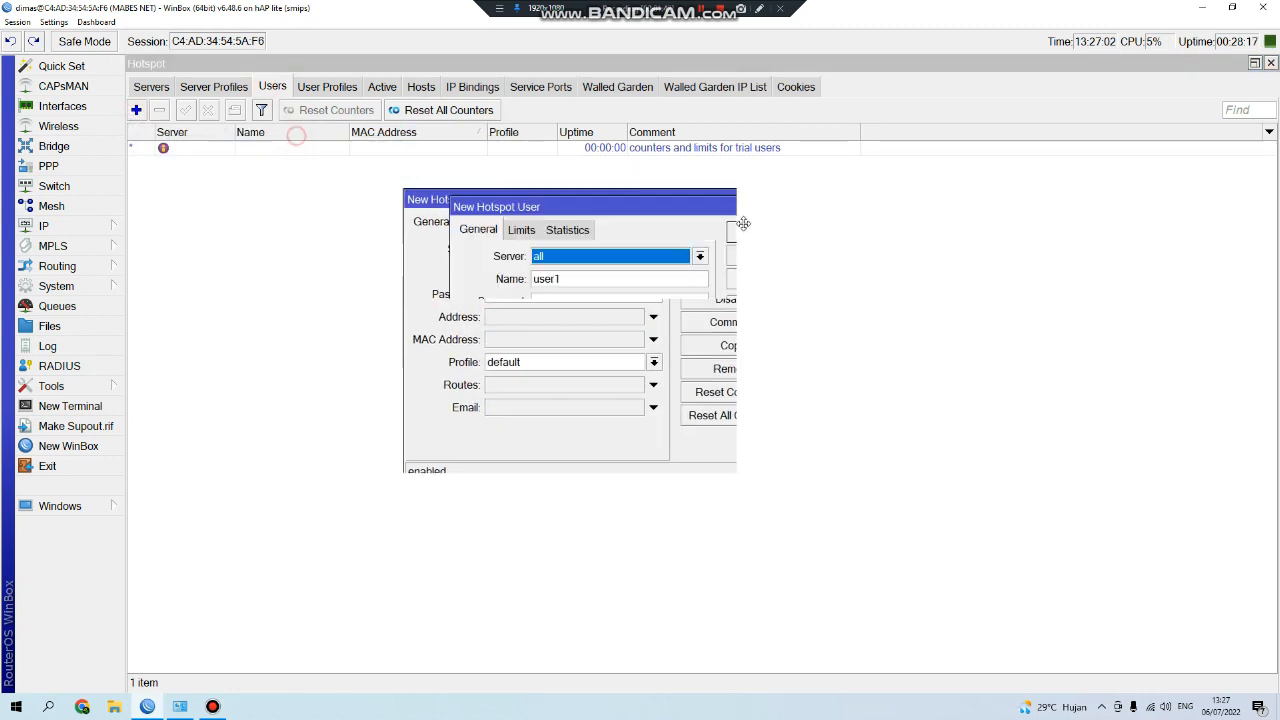
{"action": "double_click", "coordinate": [706, 297]}
{"action": "type", "text": "1234"}
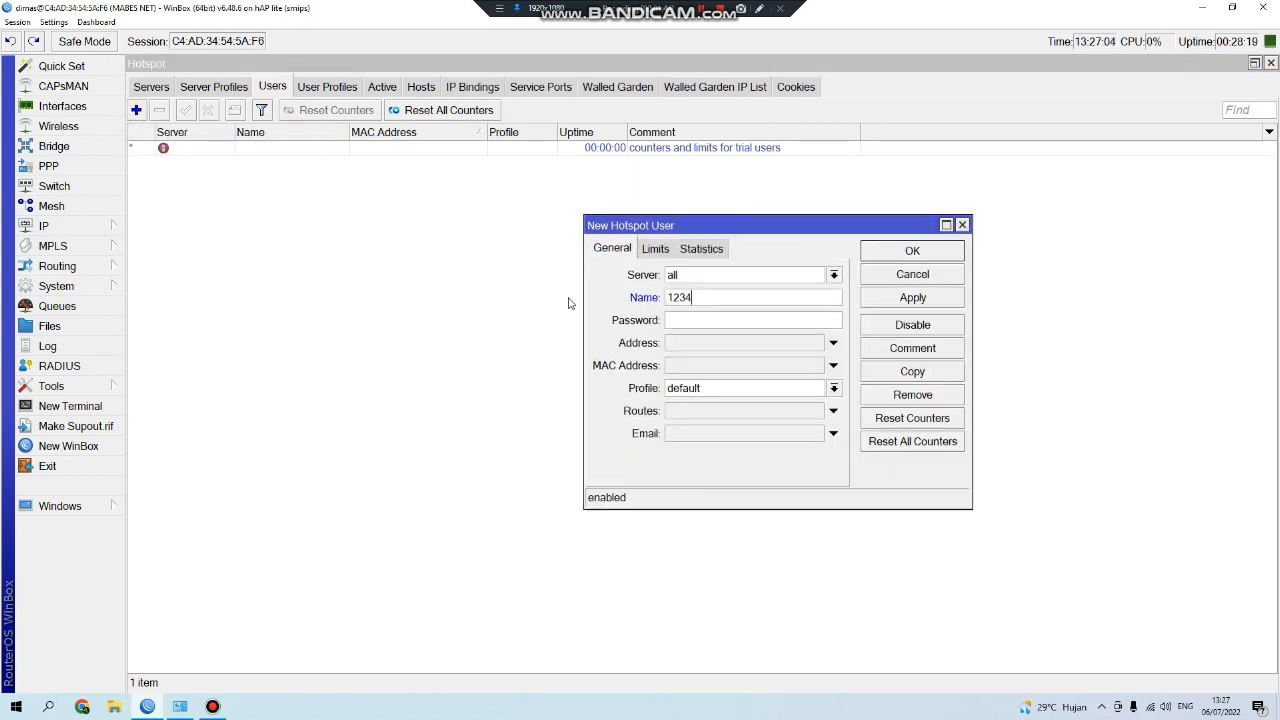
{"action": "key", "text": "Tab"}
{"action": "type", "text": "1234"}
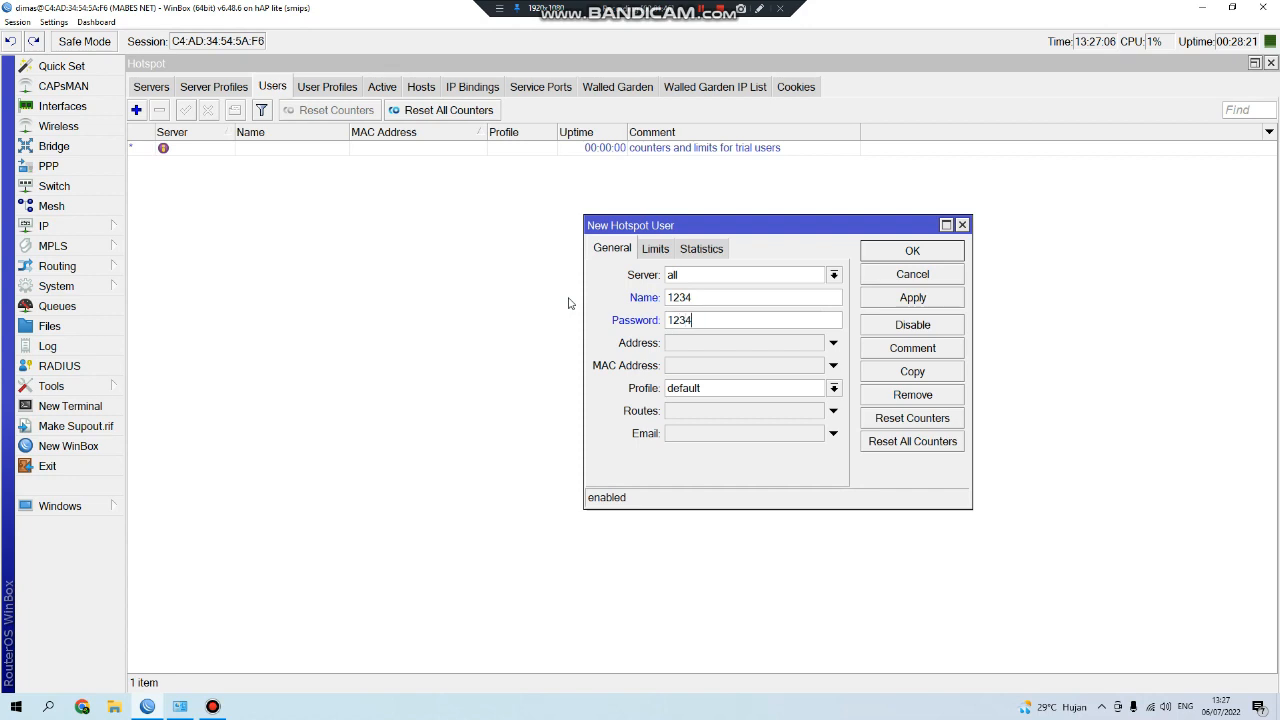
Assign the new user to the TEST profile, save it, and return to User Profiles.
{"action": "left_click", "coordinate": [737, 390]}
{"action": "left_click", "coordinate": [740, 400]}
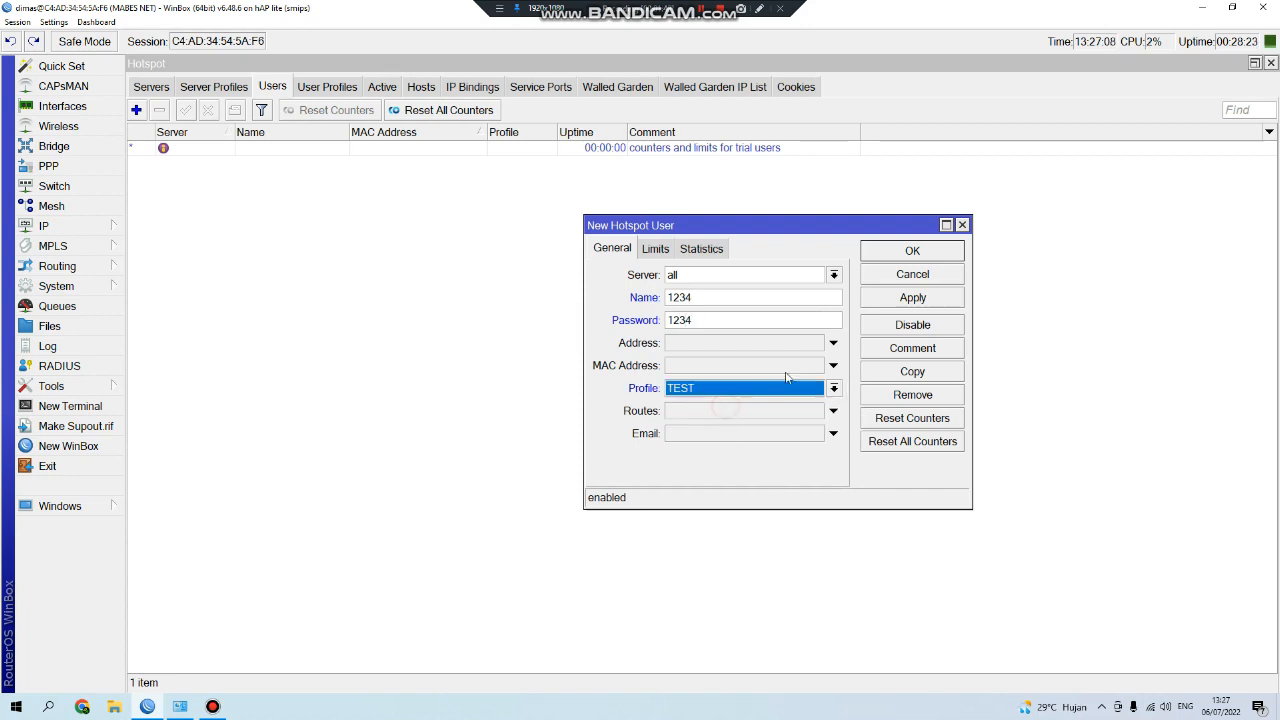
{"action": "left_click", "coordinate": [912, 297]}
{"action": "left_click", "coordinate": [912, 251]}
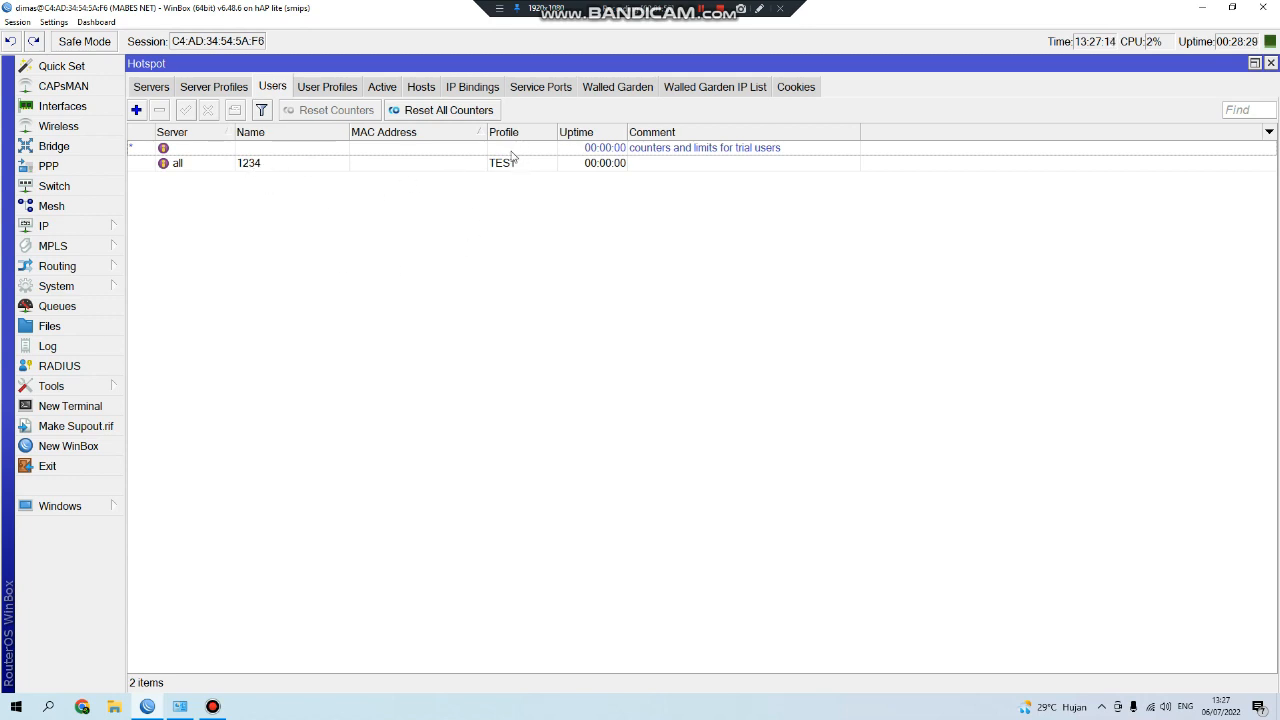
{"action": "left_click", "coordinate": [338, 87]}
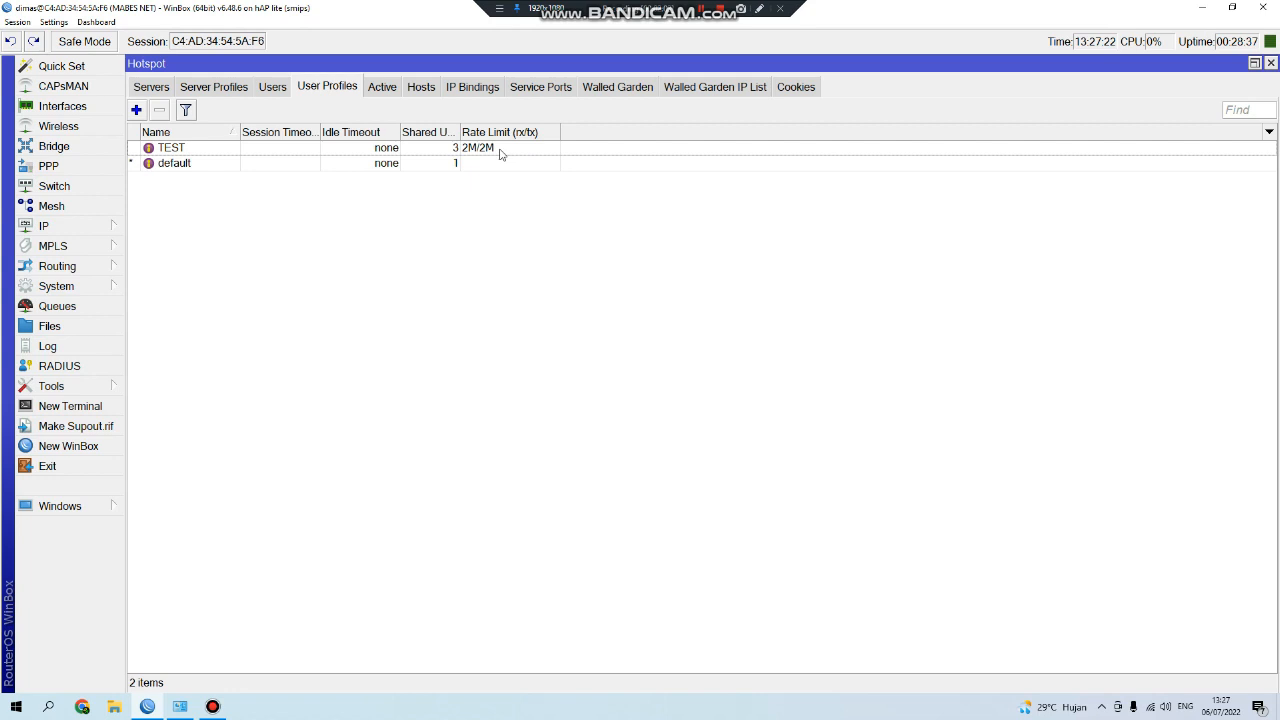
{"action": "double_click", "coordinate": [436, 152]}
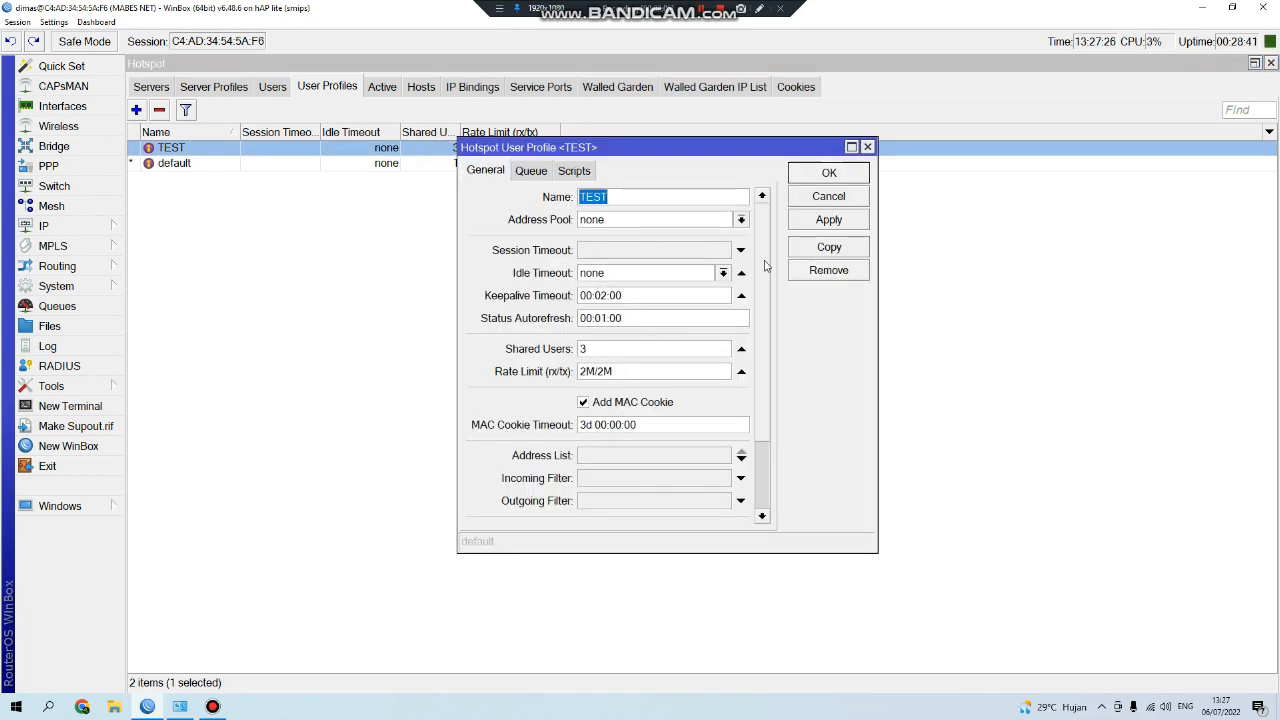
{"action": "scroll", "coordinate": [768, 320], "scroll_direction": "down", "scroll_amount": 5}
{"action": "scroll", "coordinate": [772, 364], "scroll_direction": "up", "scroll_amount": 5}
{"action": "left_click", "coordinate": [492, 371]}
{"action": "left_click_drag", "start_coordinate": [600, 349], "coordinate": [504, 361]}
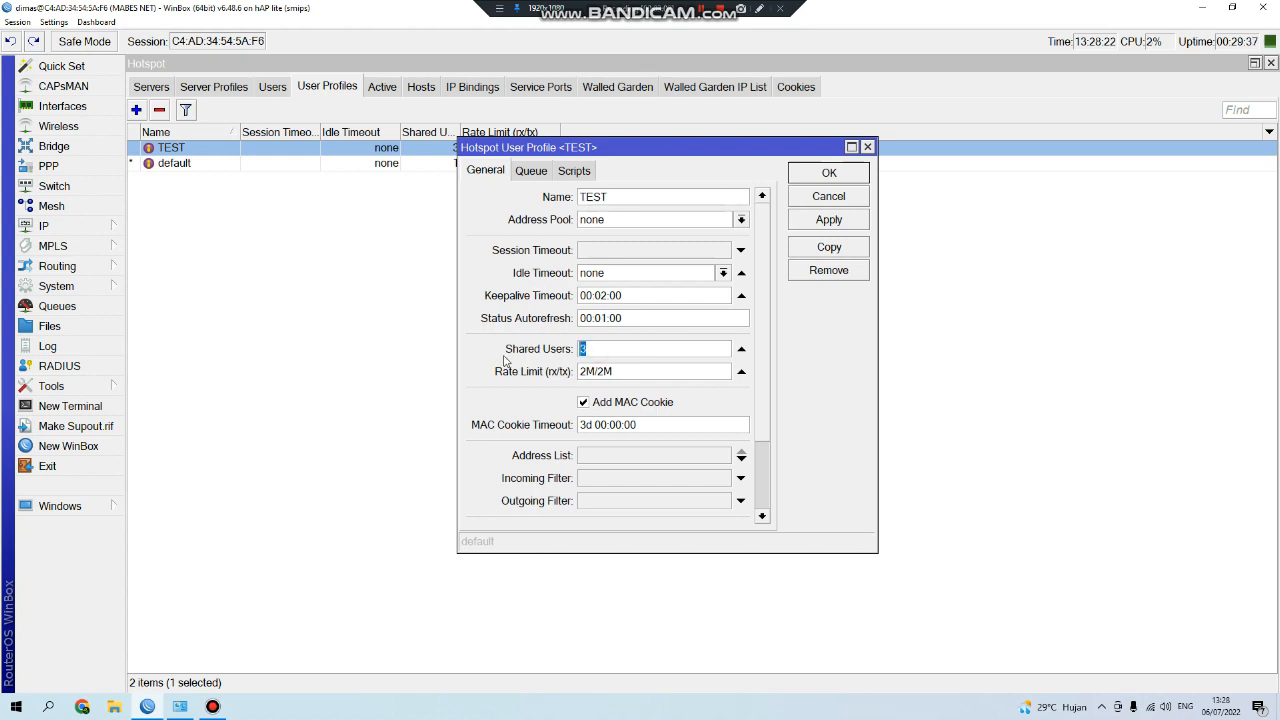
{"action": "type", "text": "10"}
{"action": "left_click", "coordinate": [626, 369]}
{"action": "left_click", "coordinate": [810, 196]}
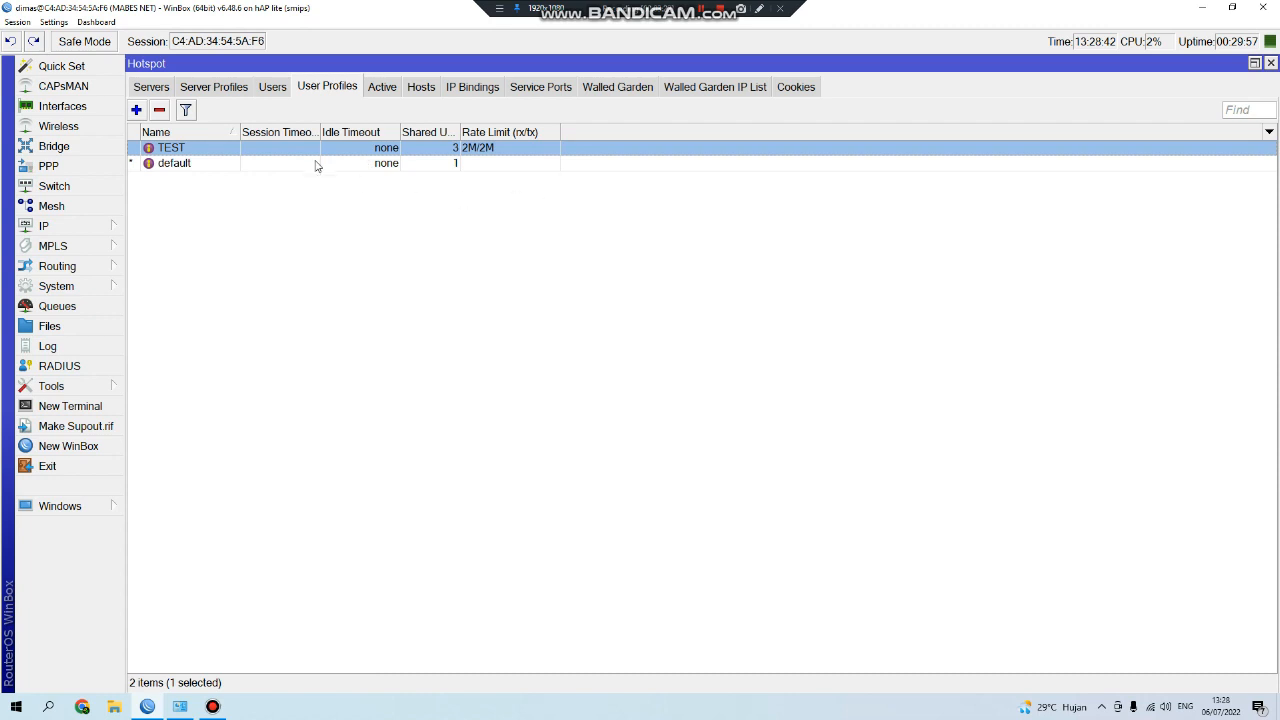
Close the TEST profile unchanged and delete the test hotspot user from the Users list.
{"action": "double_click", "coordinate": [349, 148]}
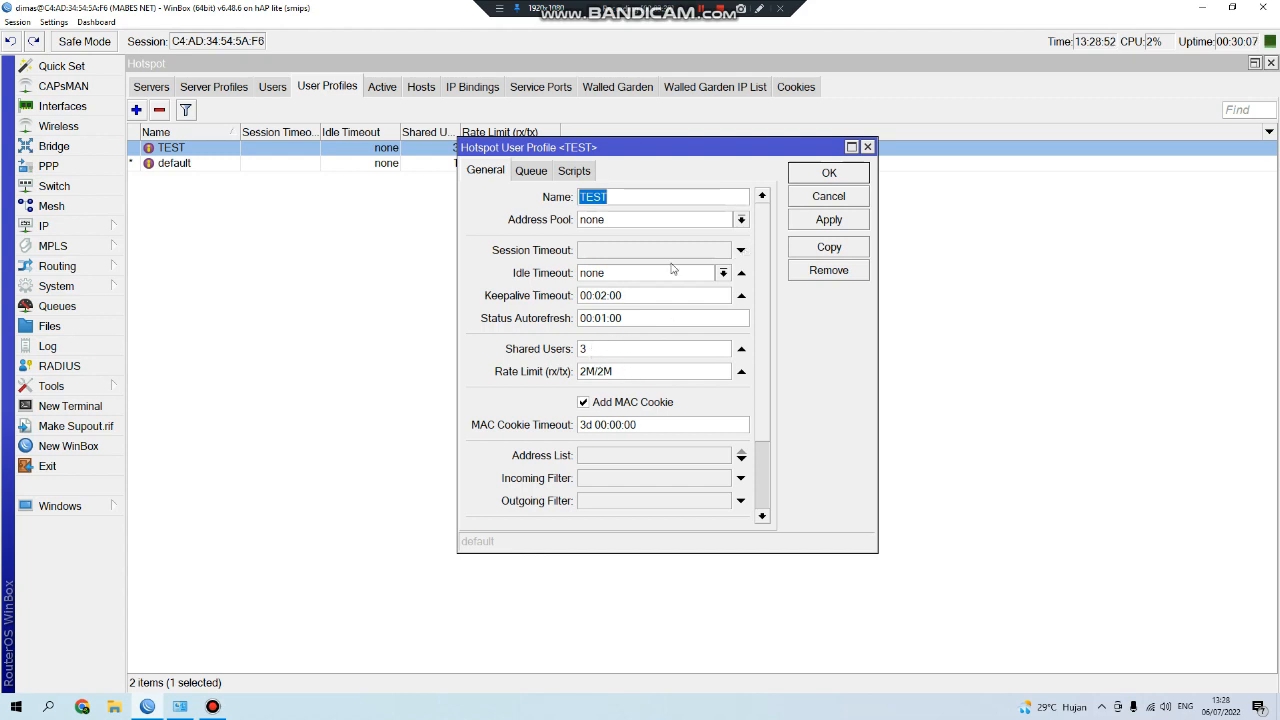
{"action": "left_click", "coordinate": [818, 198]}
{"action": "left_click", "coordinate": [272, 87]}
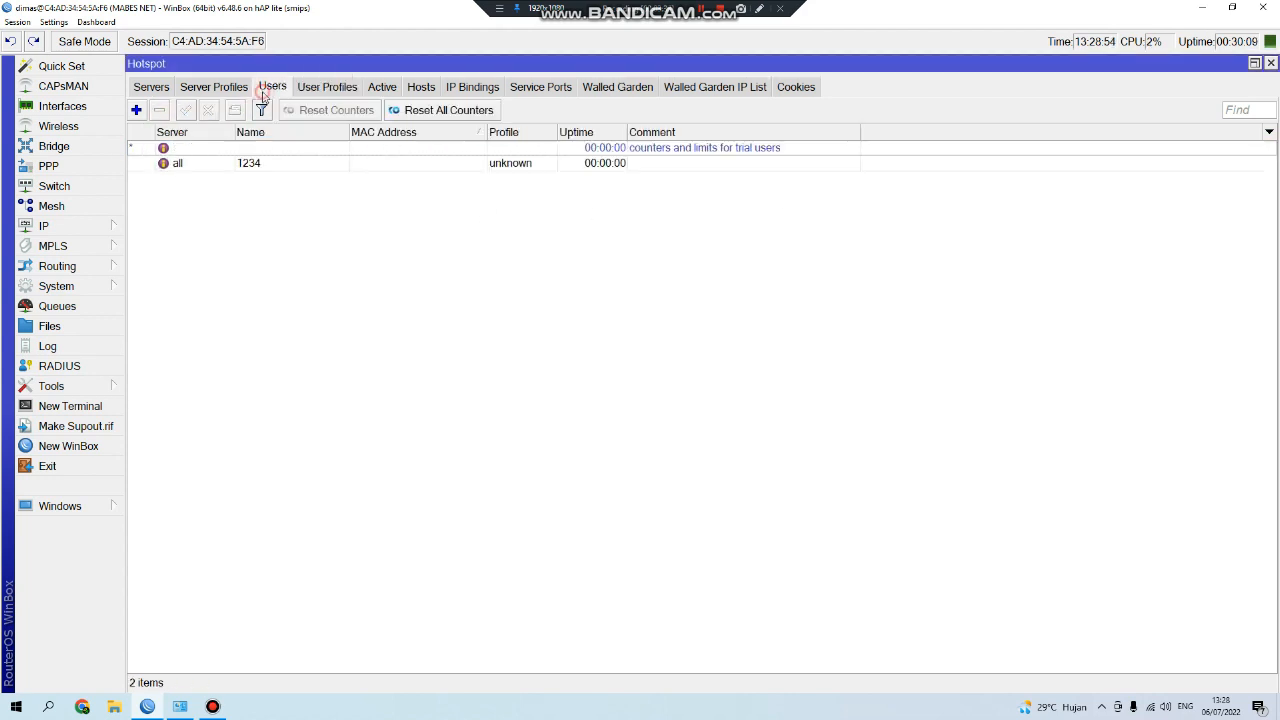
{"action": "left_click", "coordinate": [210, 166]}
{"action": "left_click", "coordinate": [159, 111]}
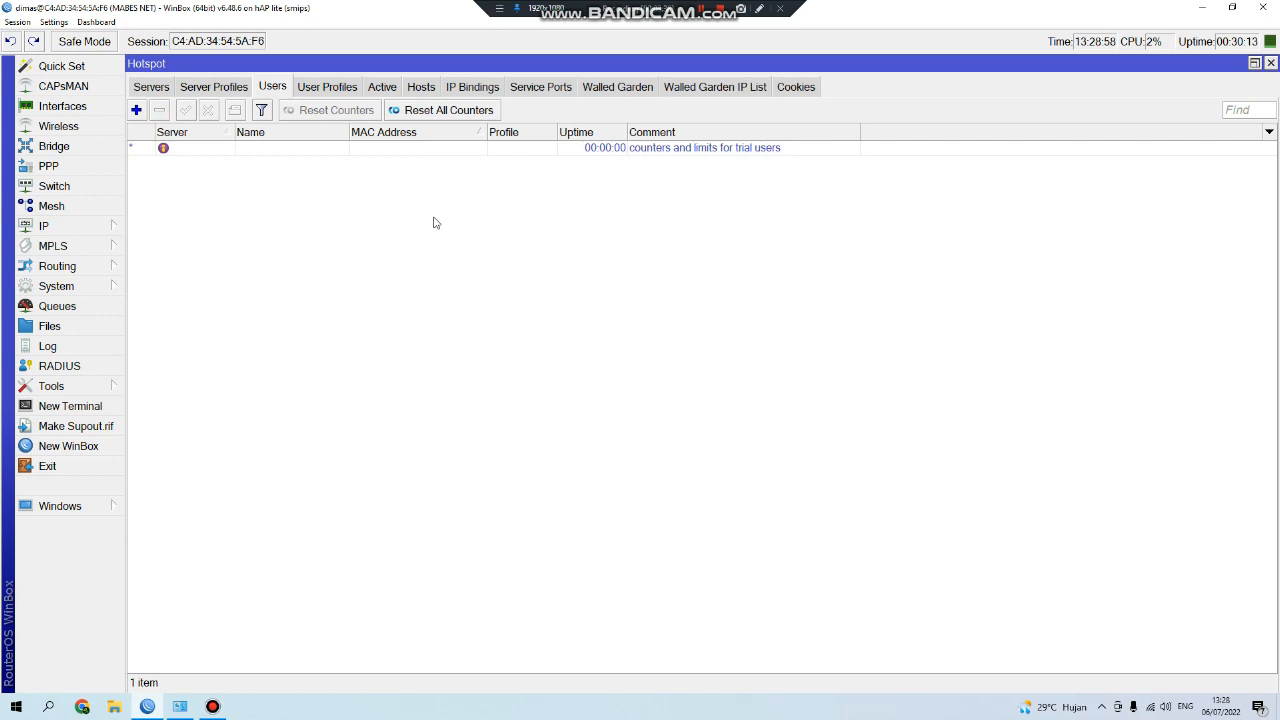
{"action": "left_click", "coordinate": [330, 93]}
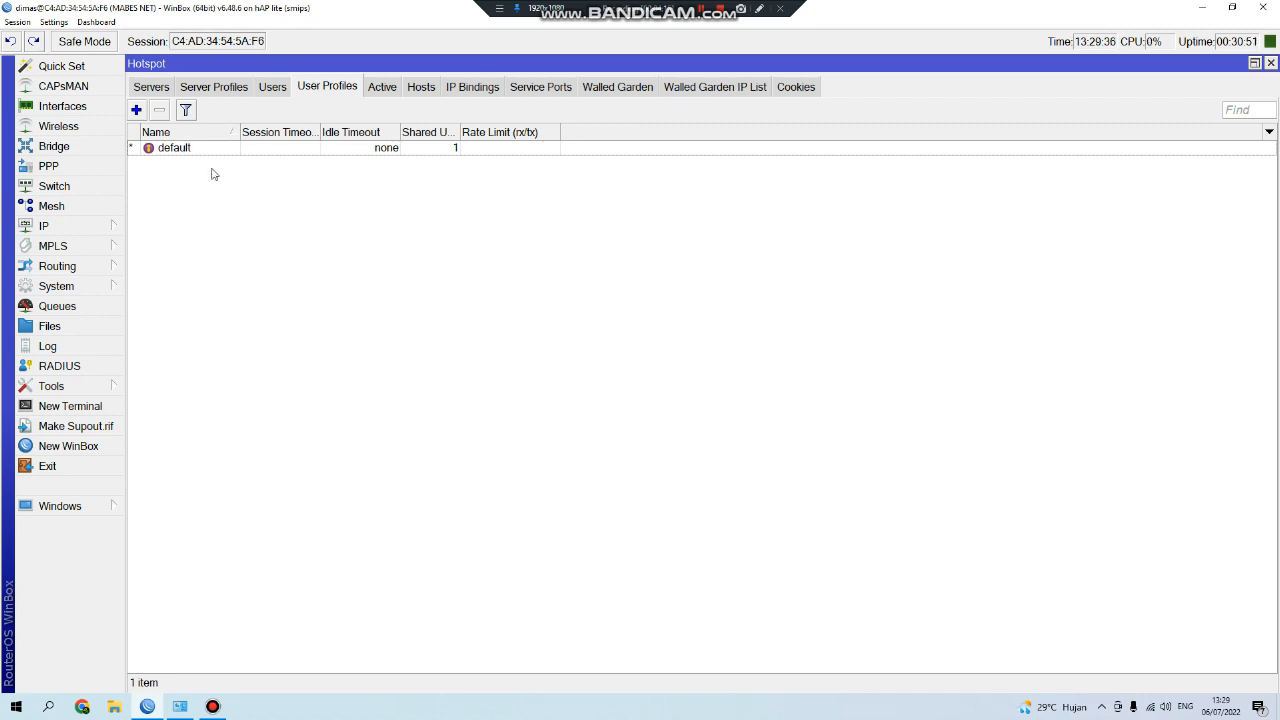
Start a new profile CONTOH with 5 shared users and contoh packet marks.
{"action": "left_click", "coordinate": [136, 110]}
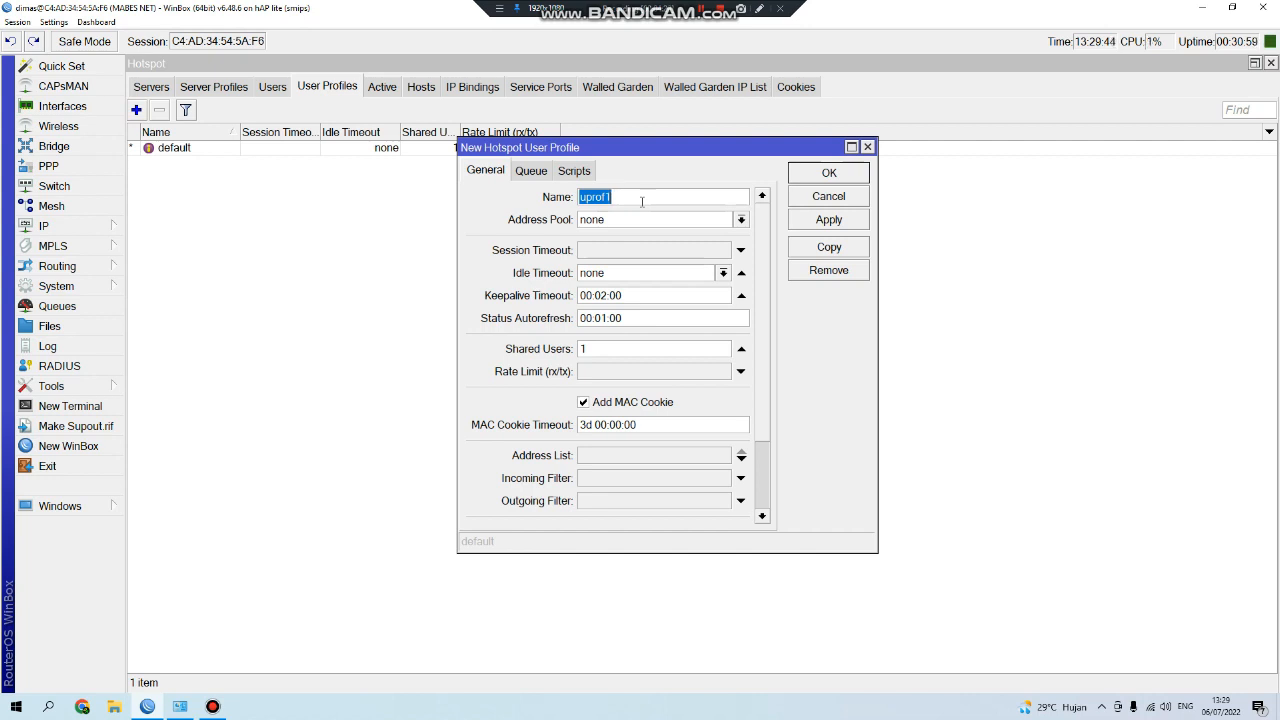
{"action": "type", "text": "CONTOH"}
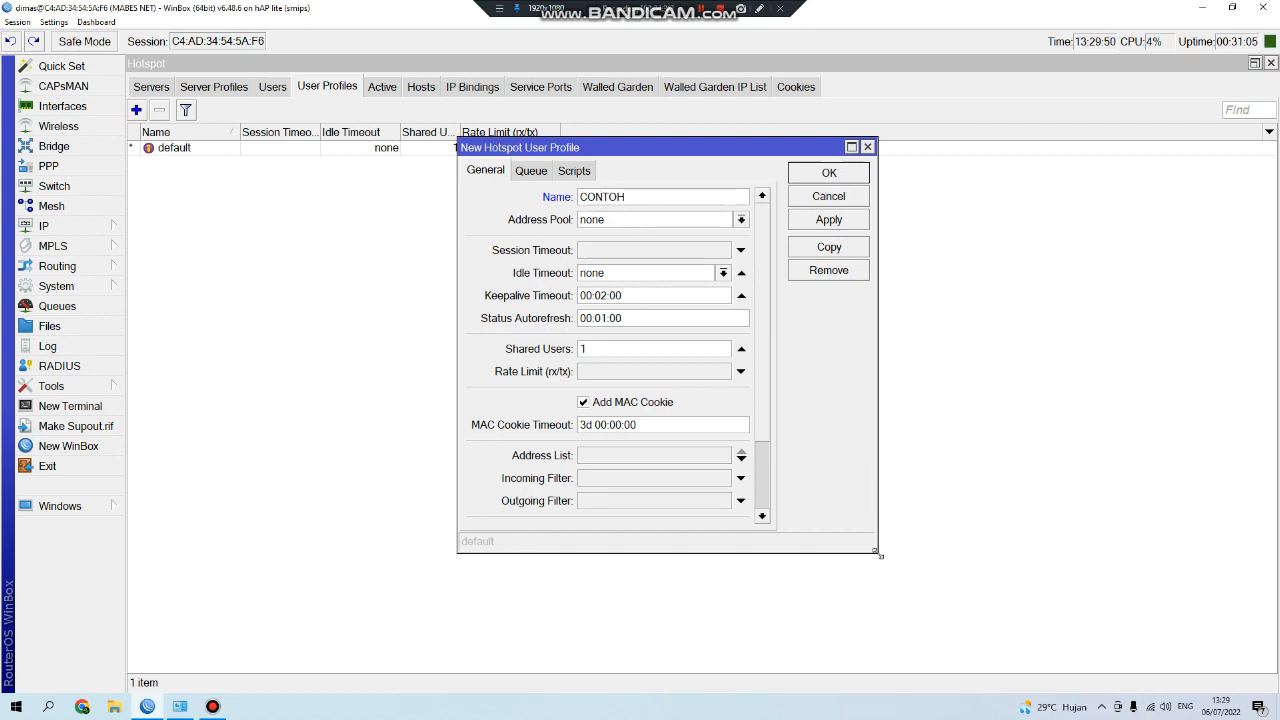
{"action": "left_click_drag", "start_coordinate": [878, 553], "coordinate": [964, 672]}
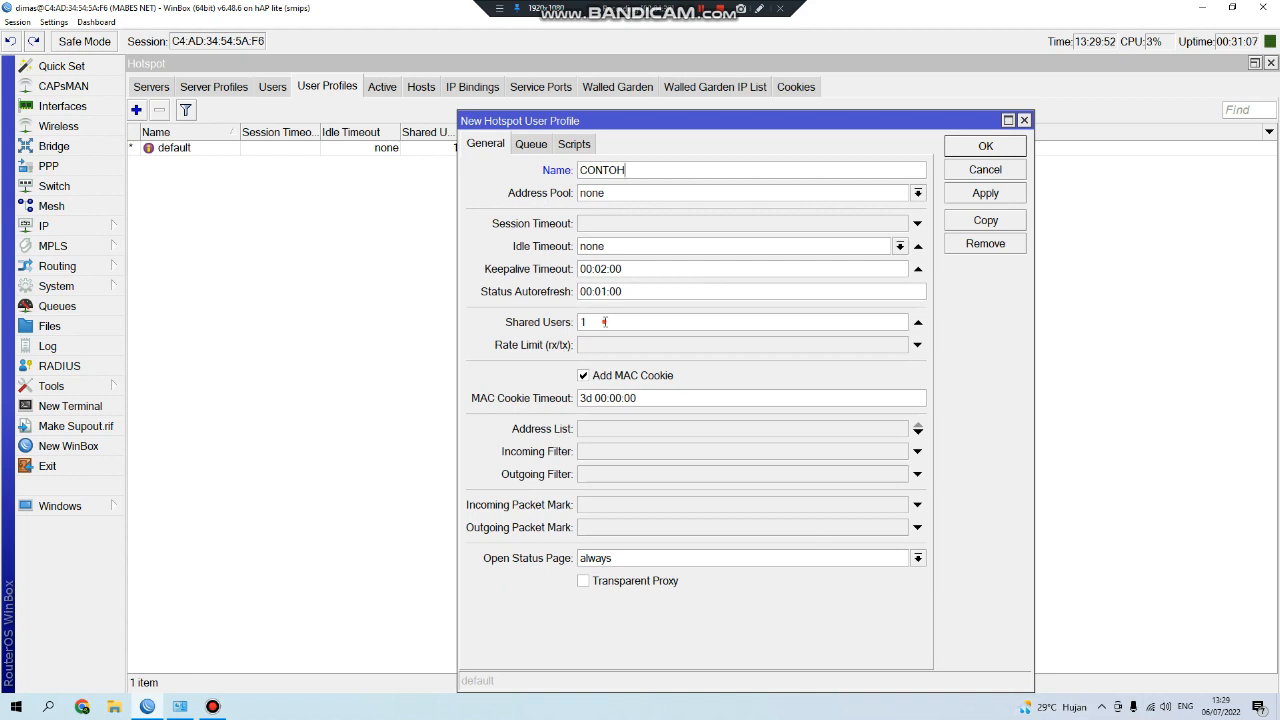
{"action": "double_click", "coordinate": [605, 322]}
{"action": "left_click", "coordinate": [591, 506]}
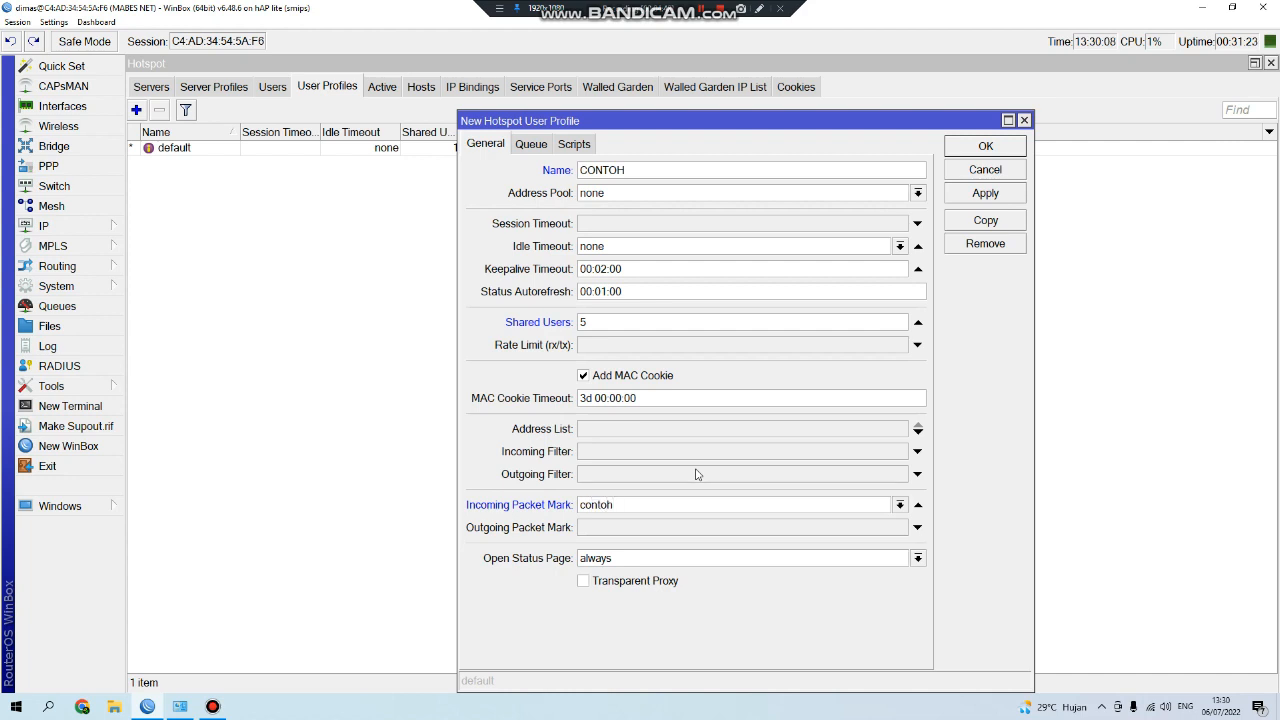
{"action": "key", "text": "Tab"}
{"action": "type", "text": "cont"}
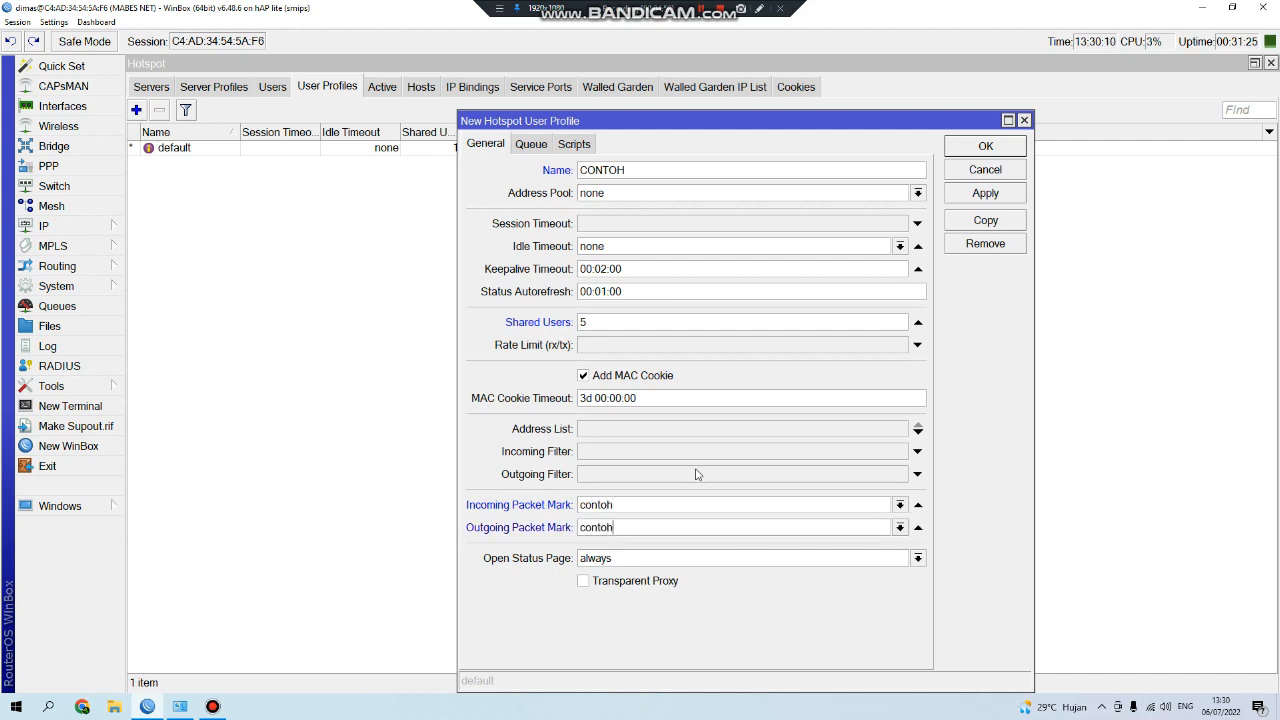
{"action": "double_click", "coordinate": [647, 172]}
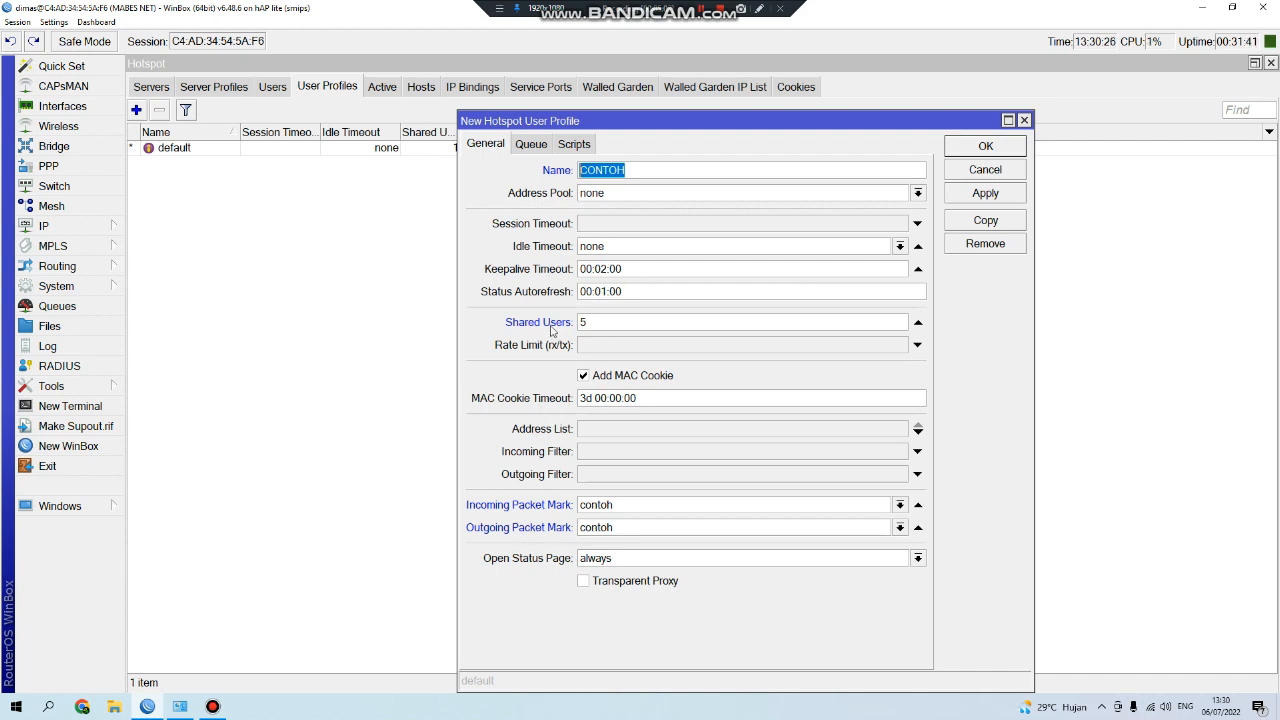
{"action": "left_click_drag", "start_coordinate": [596, 122], "coordinate": [593, 95]}
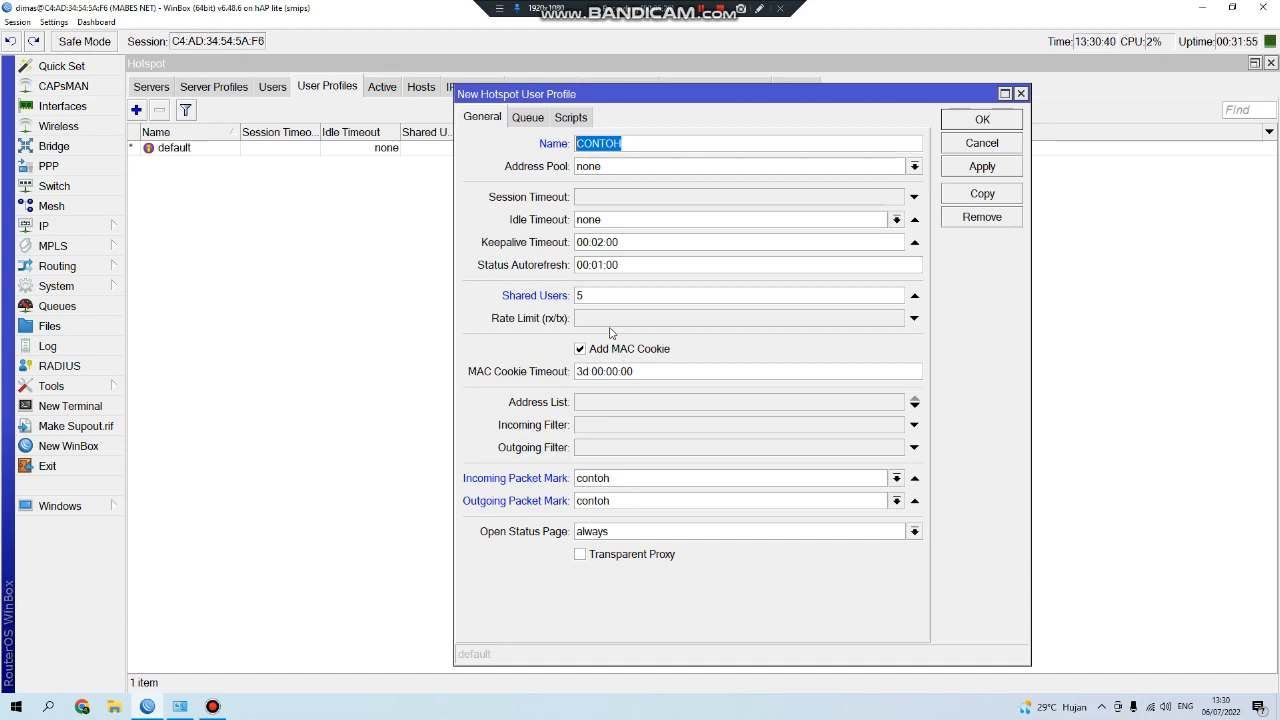
Change the incoming and outgoing packet marks to test and save the CONTOH profile.
{"action": "double_click", "coordinate": [613, 481]}
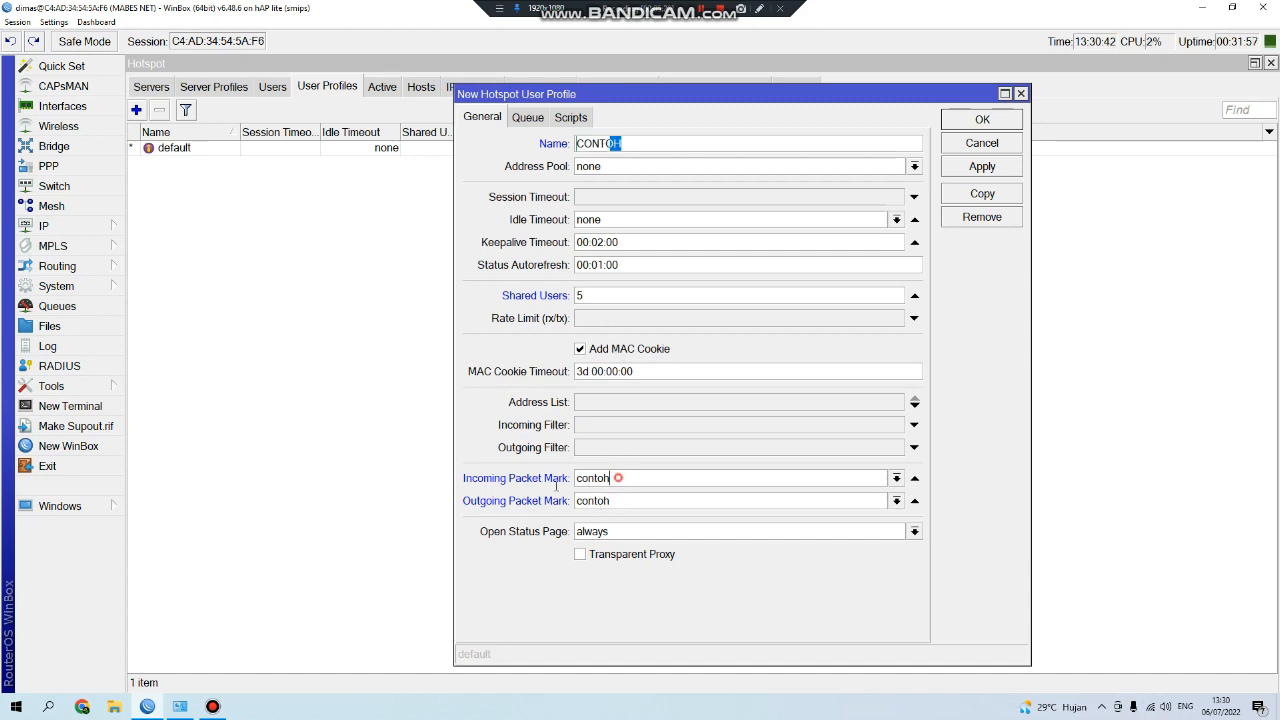
{"action": "double_click", "coordinate": [630, 505]}
{"action": "double_click", "coordinate": [621, 481]}
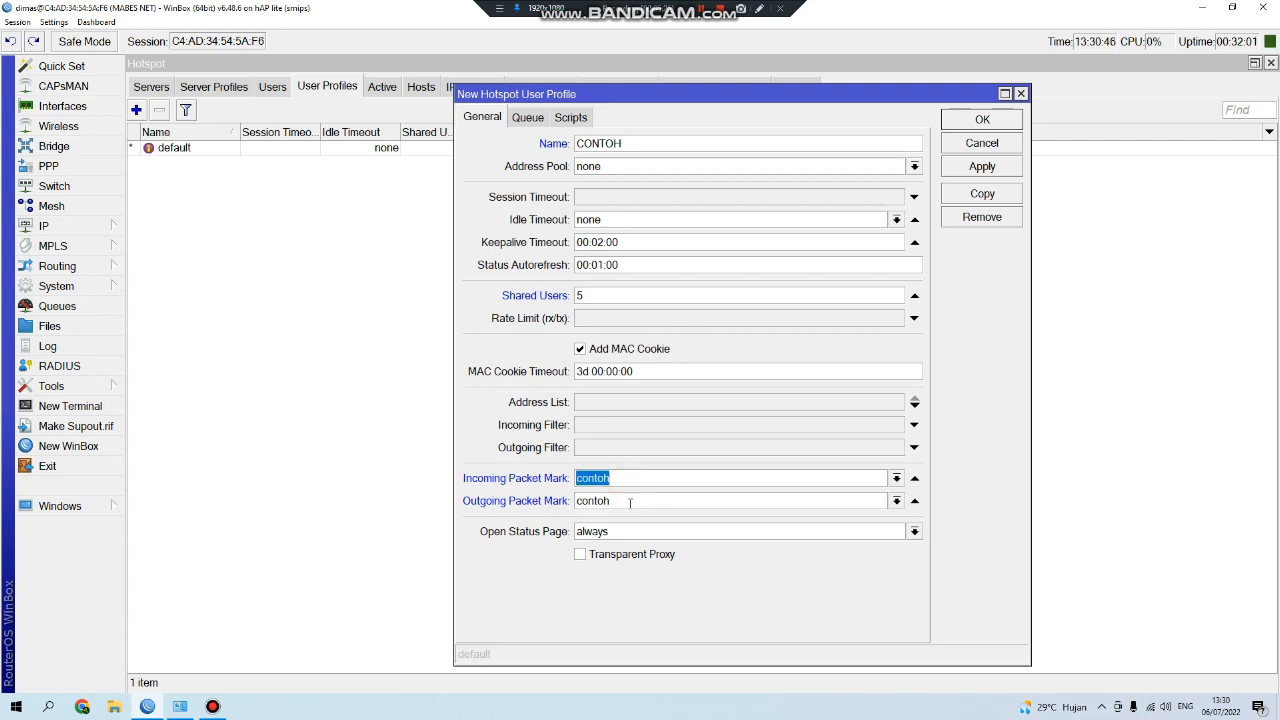
{"action": "type", "text": "test"}
{"action": "double_click", "coordinate": [630, 503]}
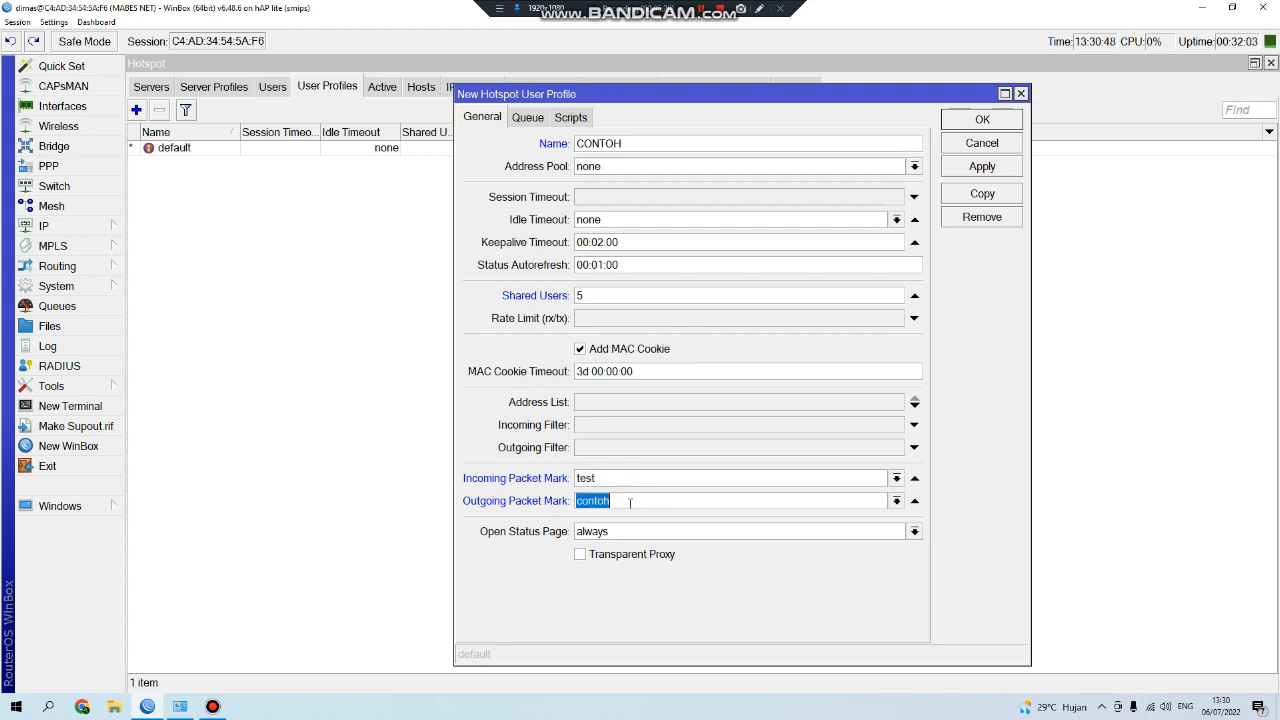
{"action": "type", "text": "test"}
{"action": "left_click", "coordinate": [982, 120]}
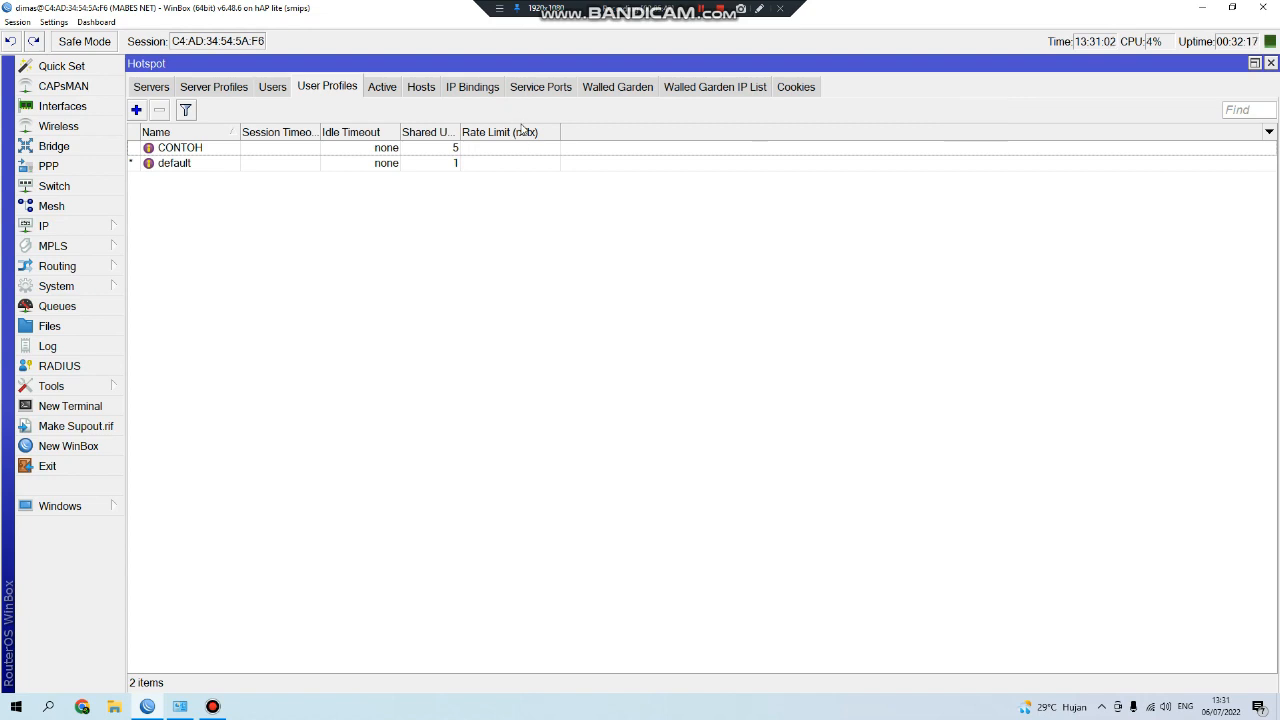
Add a new hotspot user and enter its user name and password.
{"action": "left_click", "coordinate": [284, 90]}
{"action": "left_click", "coordinate": [137, 111]}
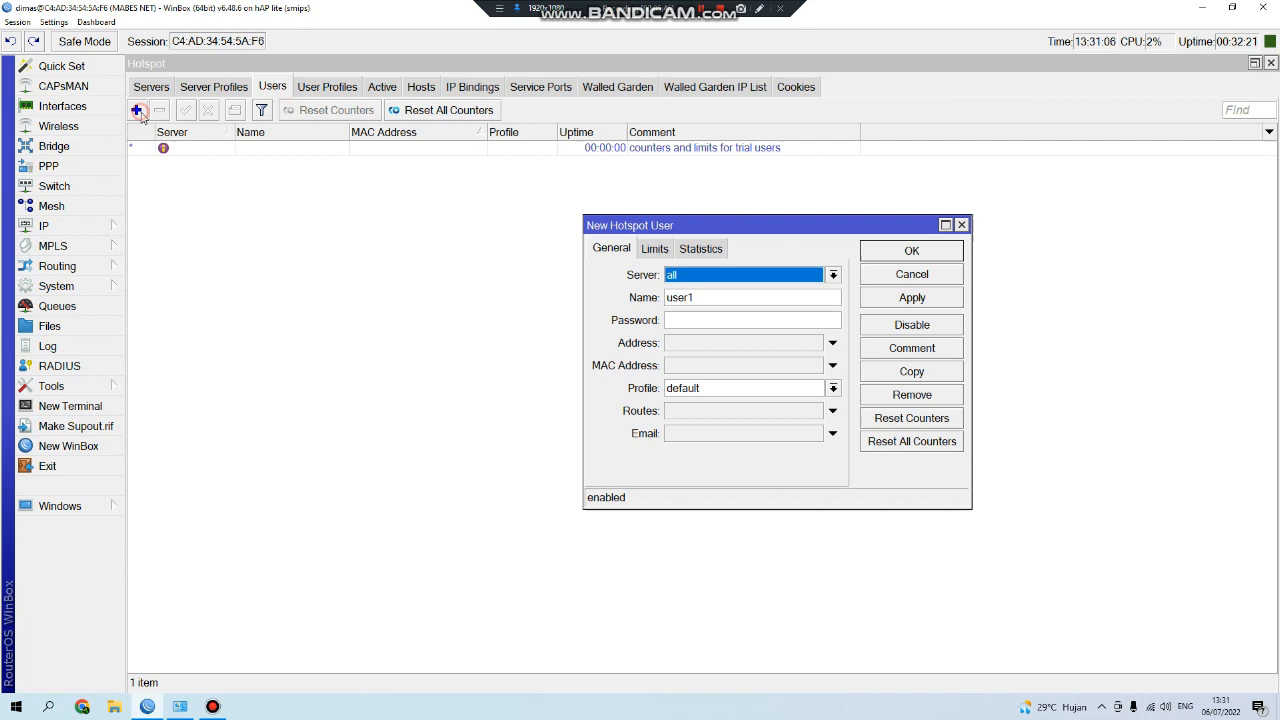
{"action": "double_click", "coordinate": [749, 299]}
{"action": "type", "text": "rani"}
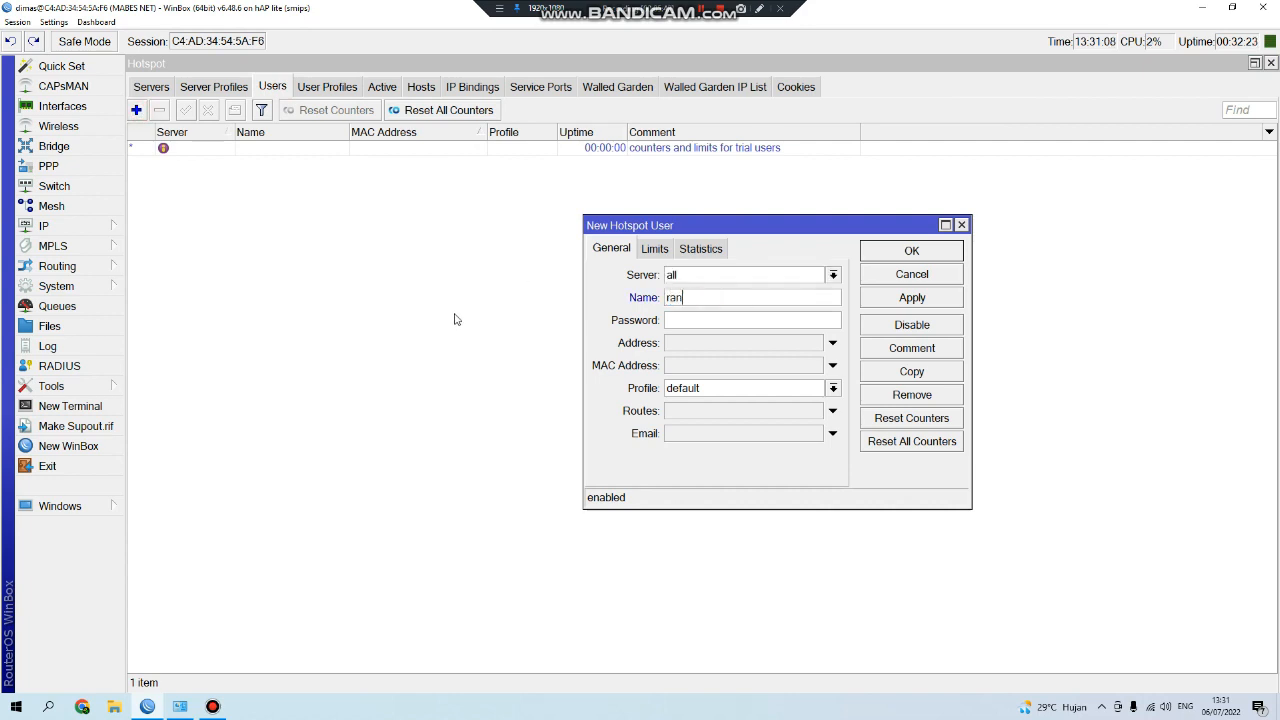
{"action": "key", "text": "Tab"}
{"action": "left_click", "coordinate": [747, 324]}
{"action": "type", "text": "2"}
{"action": "left_click", "coordinate": [735, 300]}
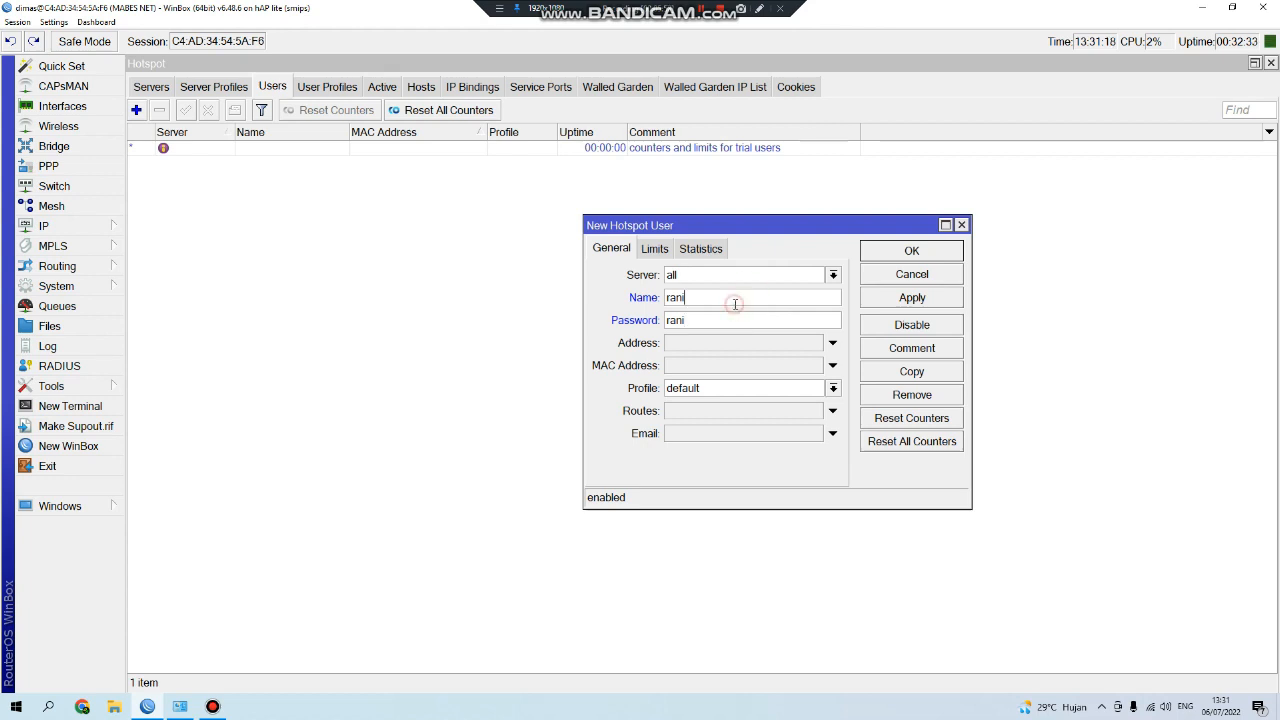
{"action": "type", "text": "1234"}
{"action": "key", "text": "Tab"}
{"action": "key", "text": "End"}
{"action": "type", "text": "1"}
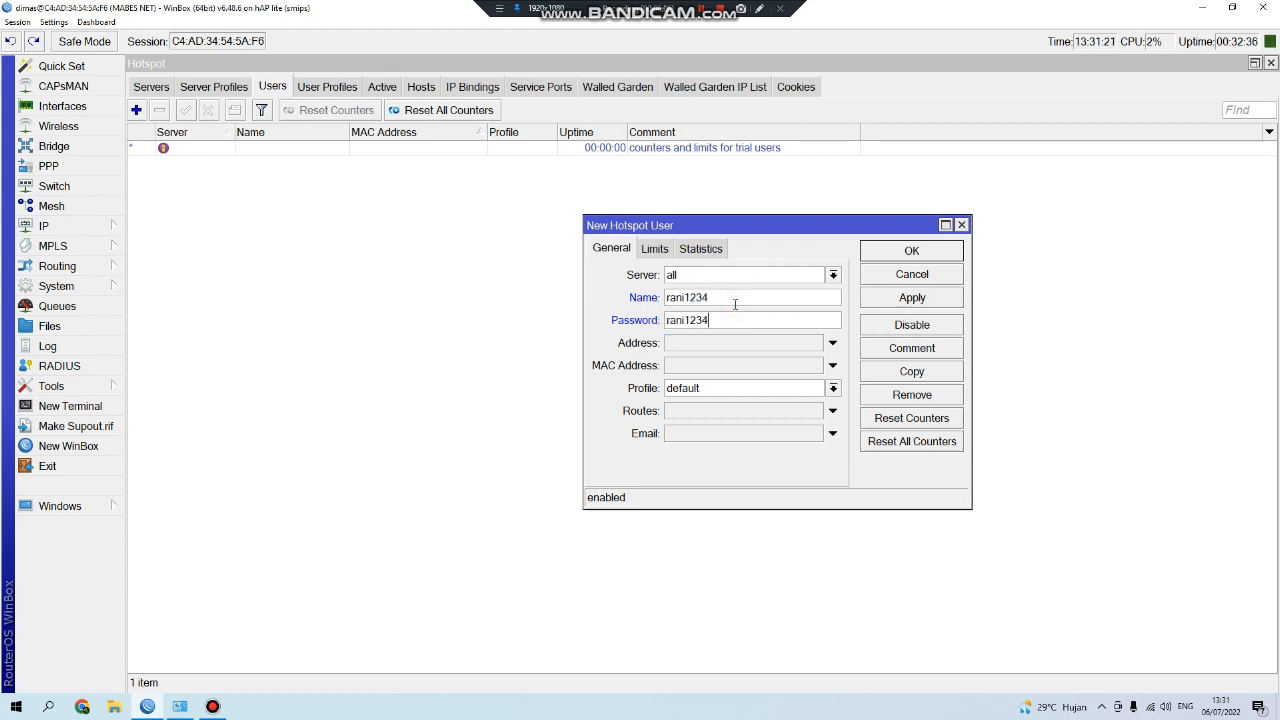
Assign the user to the CONTOH profile, save it, and reopen CONTOH's profile settings.
{"action": "left_click", "coordinate": [726, 388]}
{"action": "left_click", "coordinate": [726, 406]}
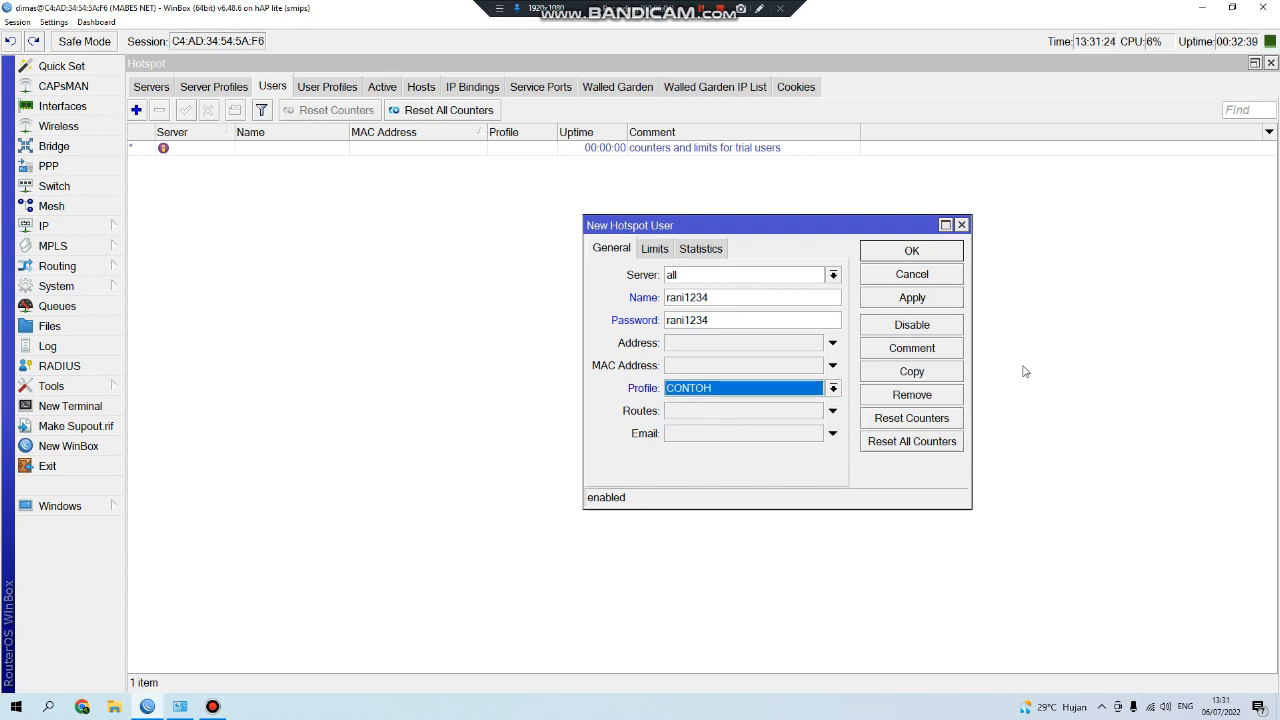
{"action": "left_click", "coordinate": [941, 256]}
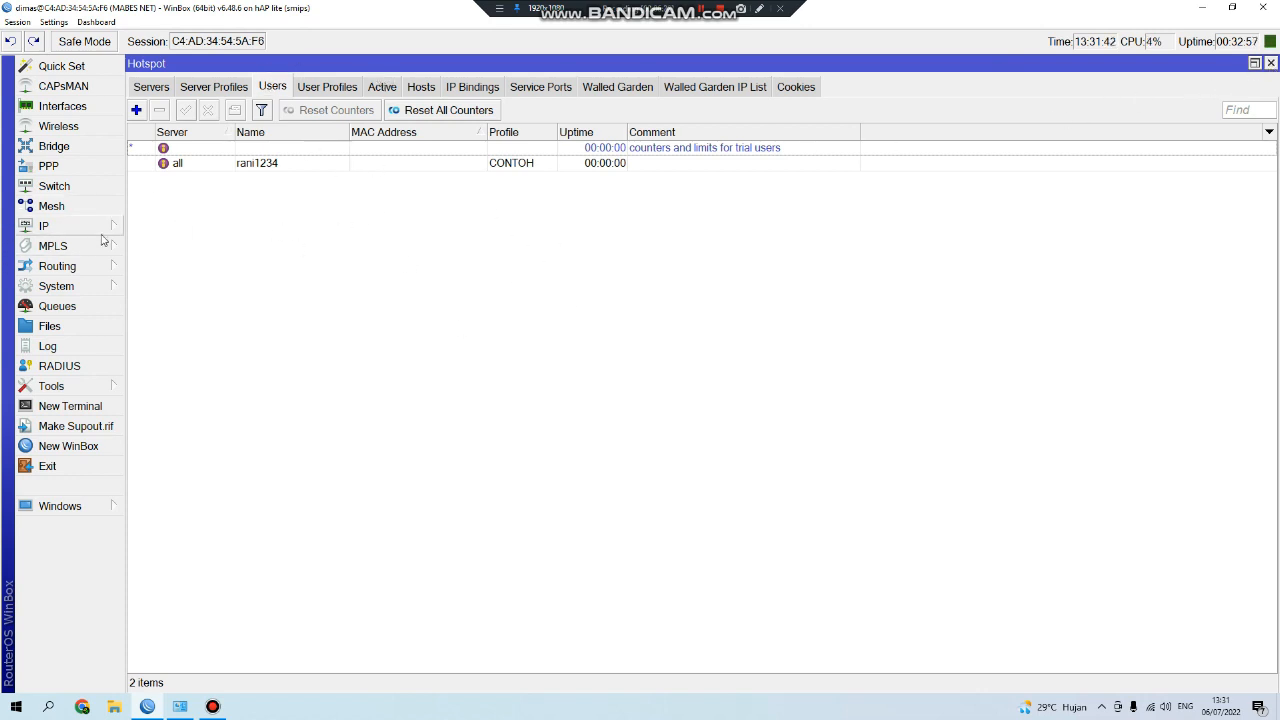
{"action": "left_click", "coordinate": [327, 88]}
{"action": "left_click", "coordinate": [331, 149]}
{"action": "double_click", "coordinate": [331, 149]}
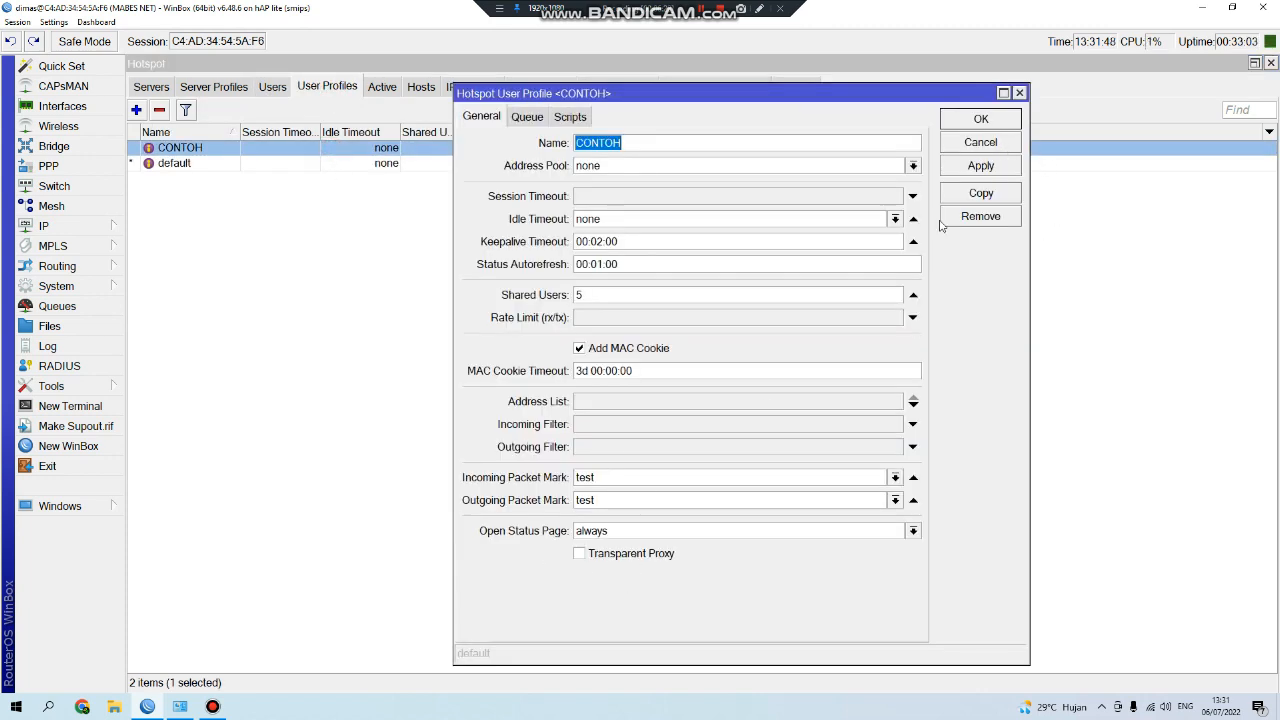
Open Firewall Mangle and start a new rule on the forward chain.
{"action": "left_click", "coordinate": [958, 146]}
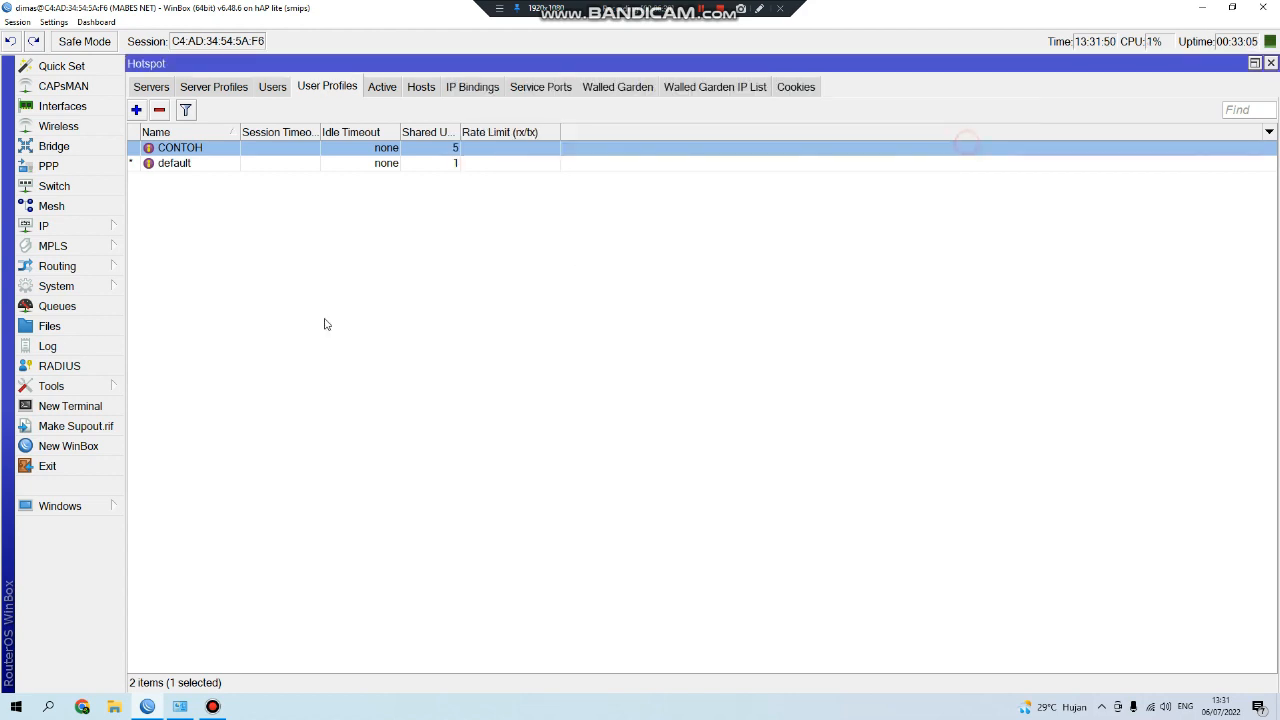
{"action": "left_click", "coordinate": [60, 226]}
{"action": "left_click", "coordinate": [156, 381]}
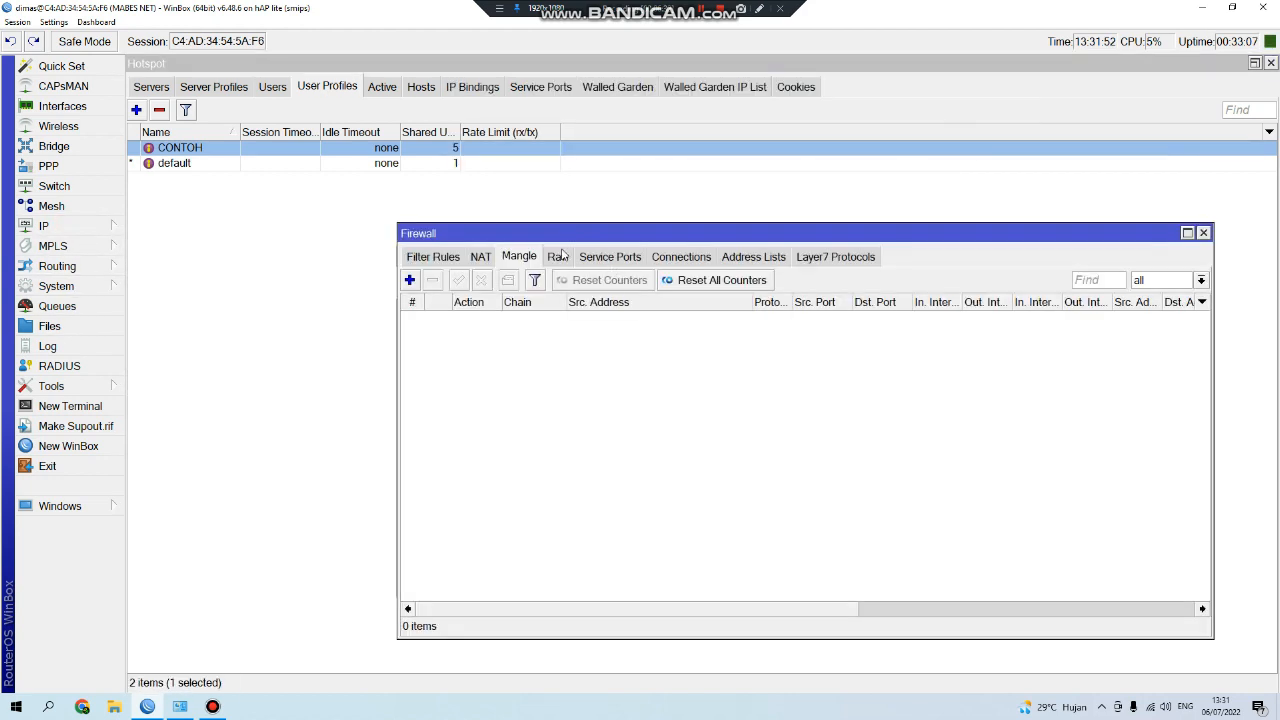
{"action": "left_click_drag", "start_coordinate": [564, 232], "coordinate": [541, 156]}
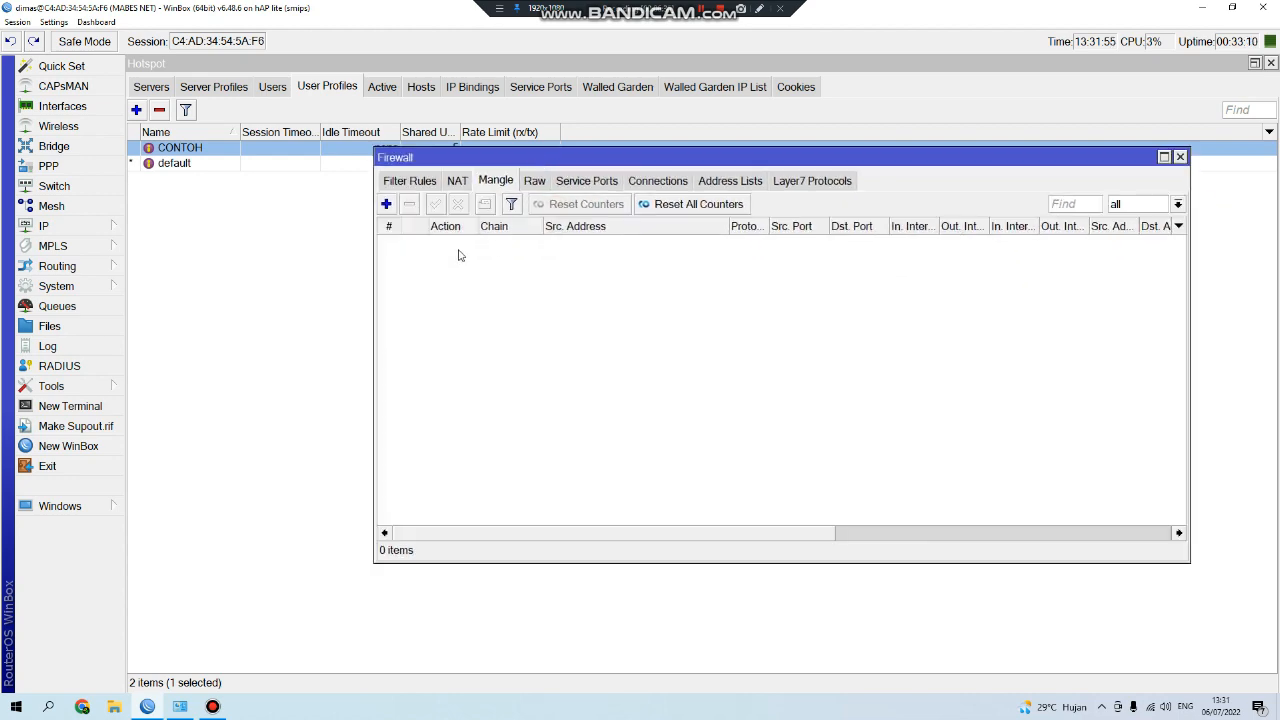
{"action": "left_click", "coordinate": [386, 204]}
{"action": "left_click_drag", "start_coordinate": [425, 72], "coordinate": [815, 110]}
{"action": "left_click", "coordinate": [543, 128]}
{"action": "left_click_drag", "start_coordinate": [655, 106], "coordinate": [505, 108]}
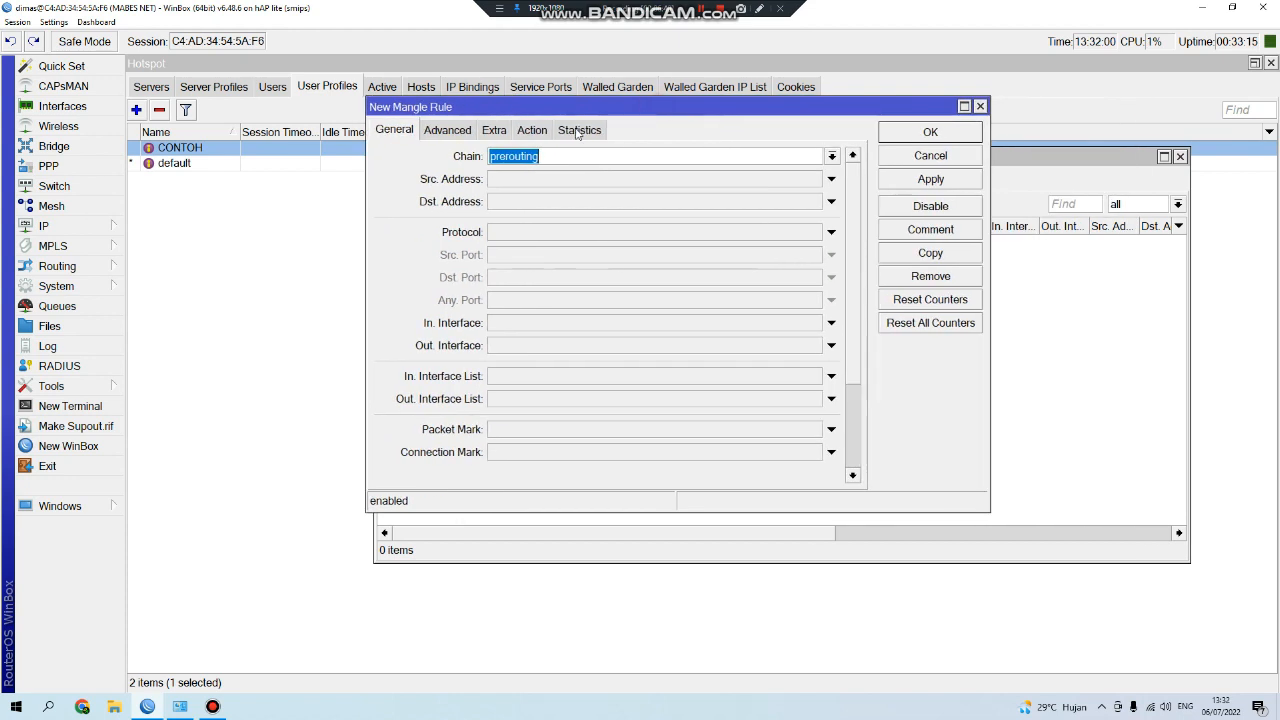
{"action": "left_click", "coordinate": [833, 158]}
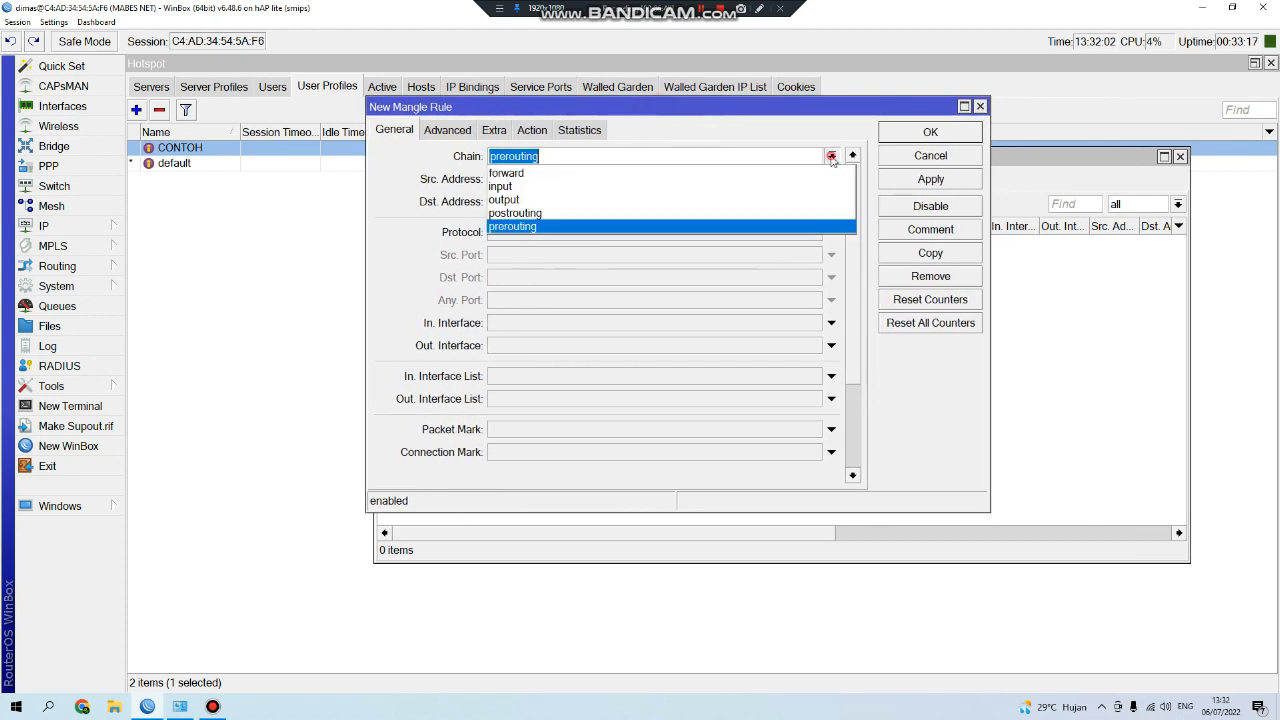
{"action": "left_click", "coordinate": [678, 174]}
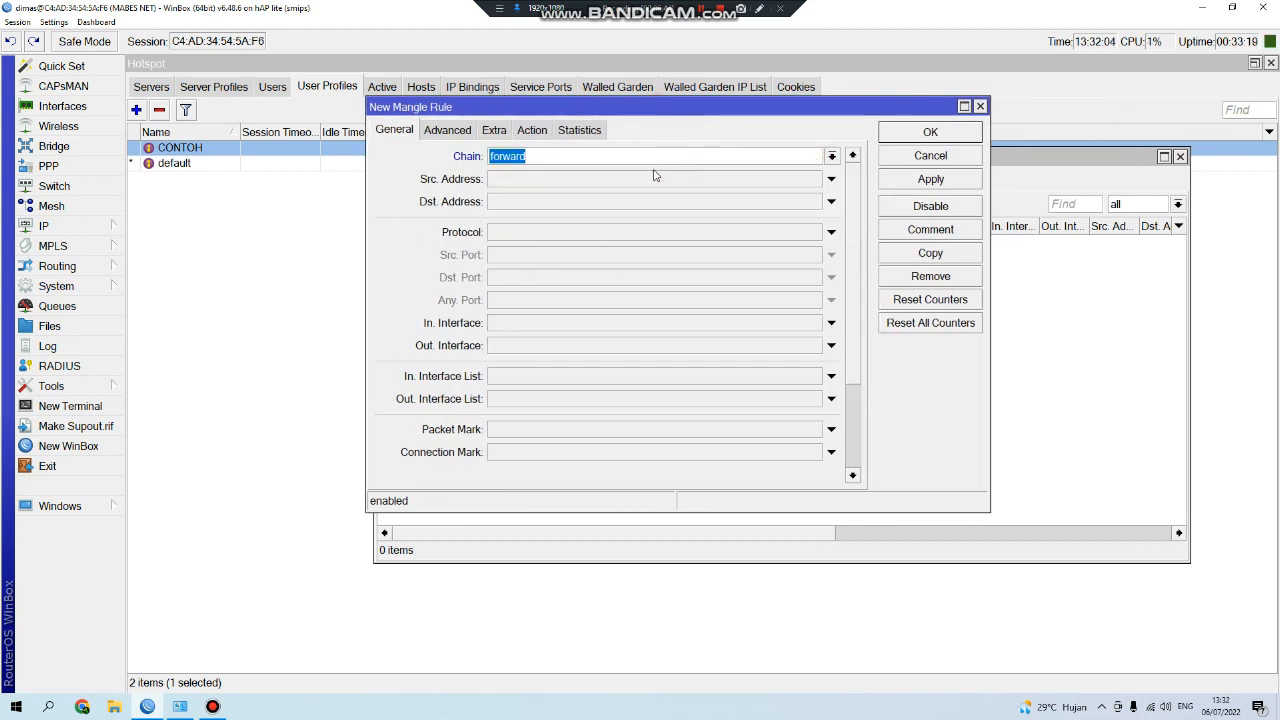
Set the rule's action to jump with jump target hotspot and save it.
{"action": "left_click", "coordinate": [532, 131]}
{"action": "left_click", "coordinate": [633, 160]}
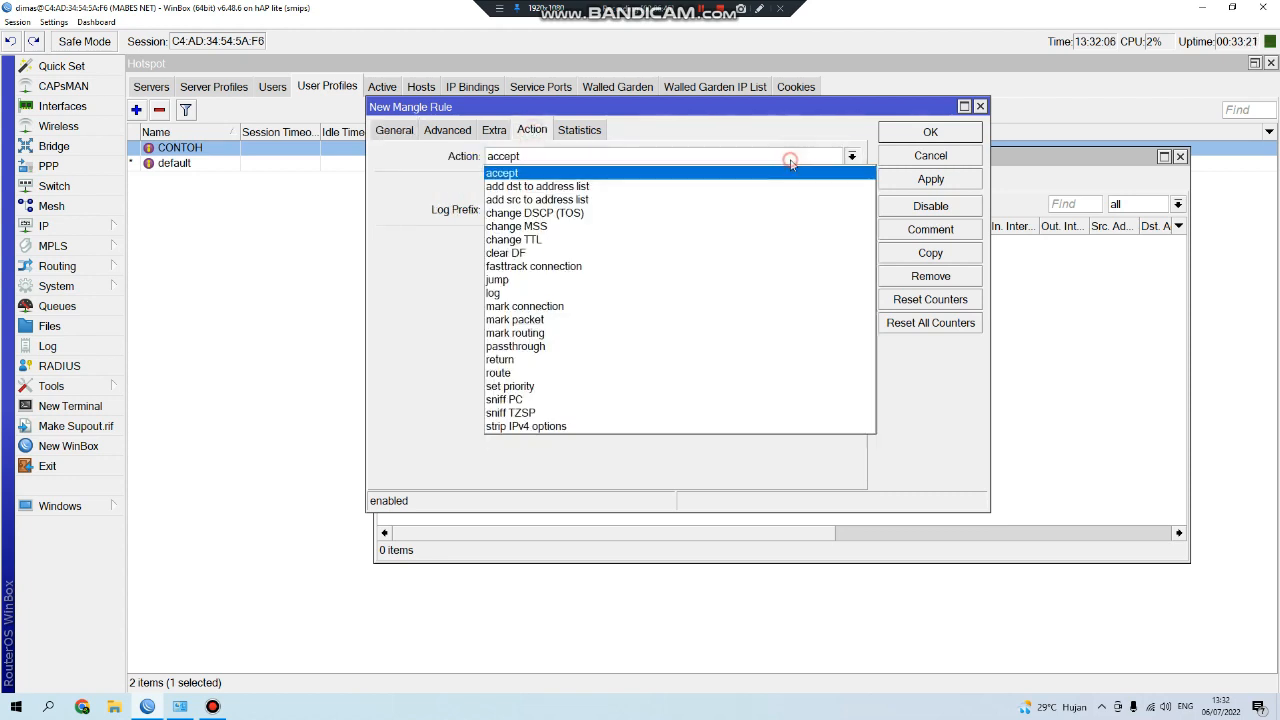
{"action": "left_click", "coordinate": [550, 277]}
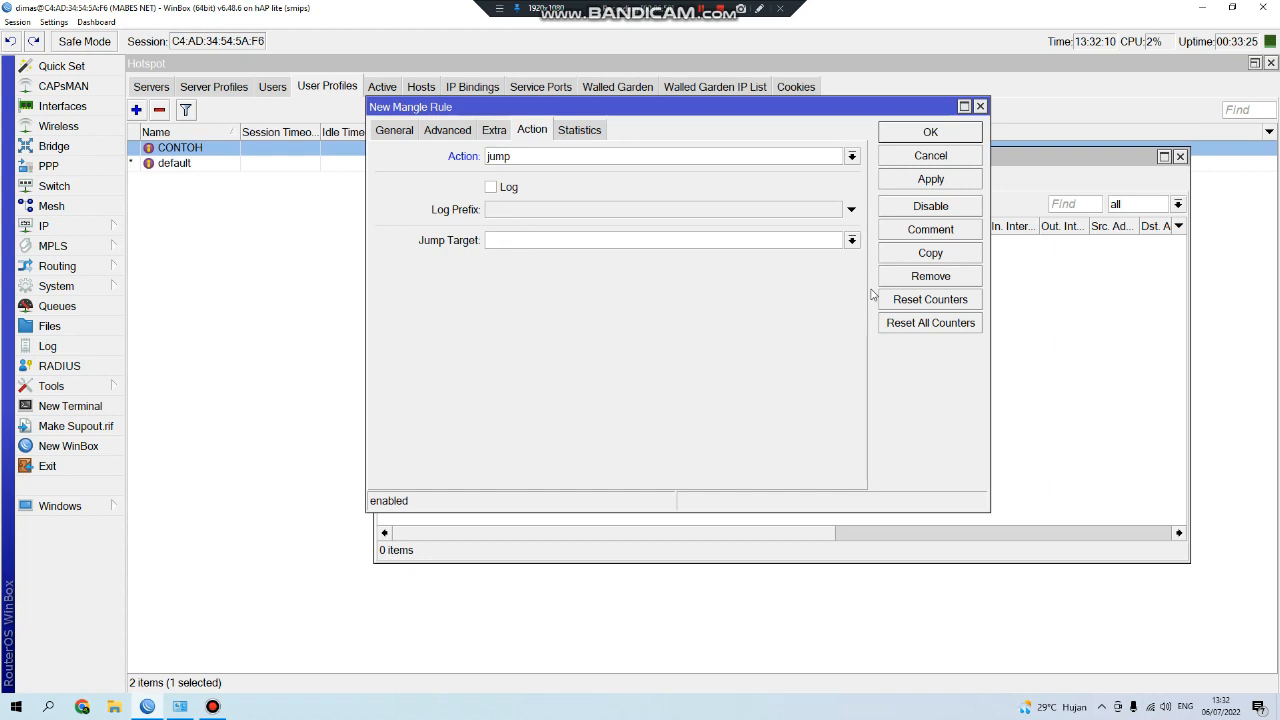
{"action": "type", "text": "tspot"}
{"action": "left_click", "coordinate": [396, 133]}
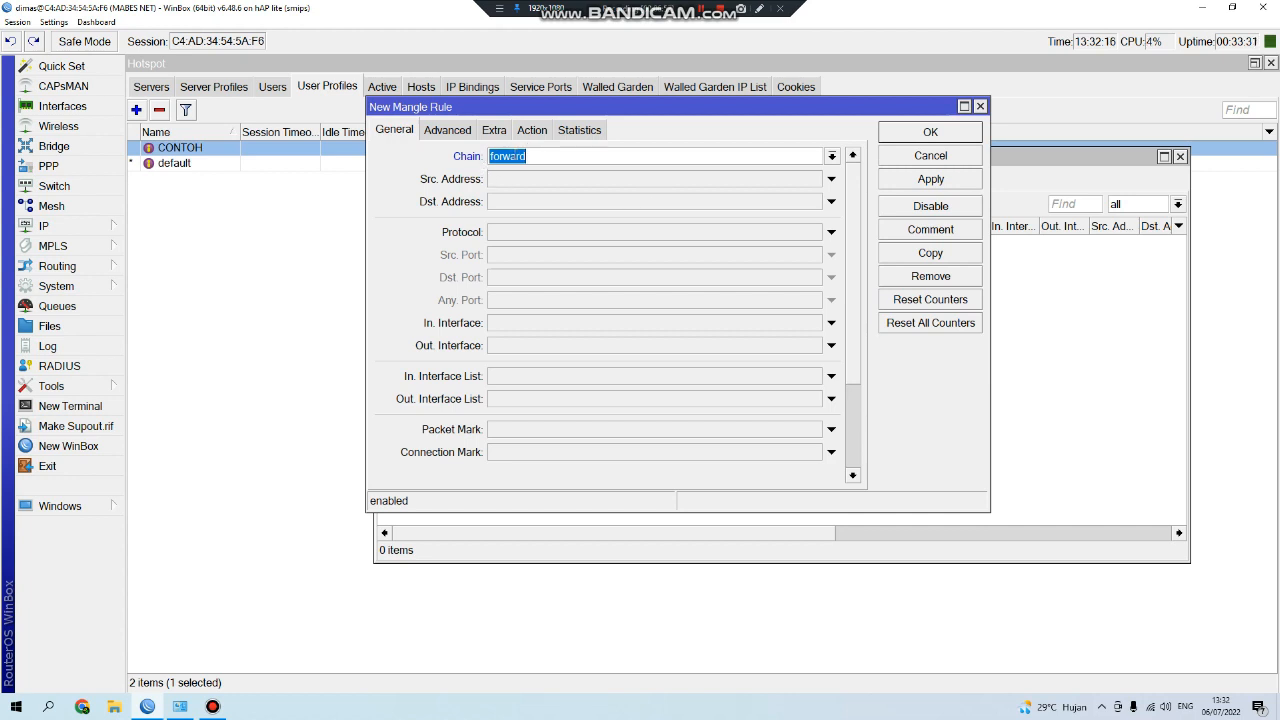
{"action": "left_click", "coordinate": [396, 134]}
{"action": "left_click", "coordinate": [531, 131]}
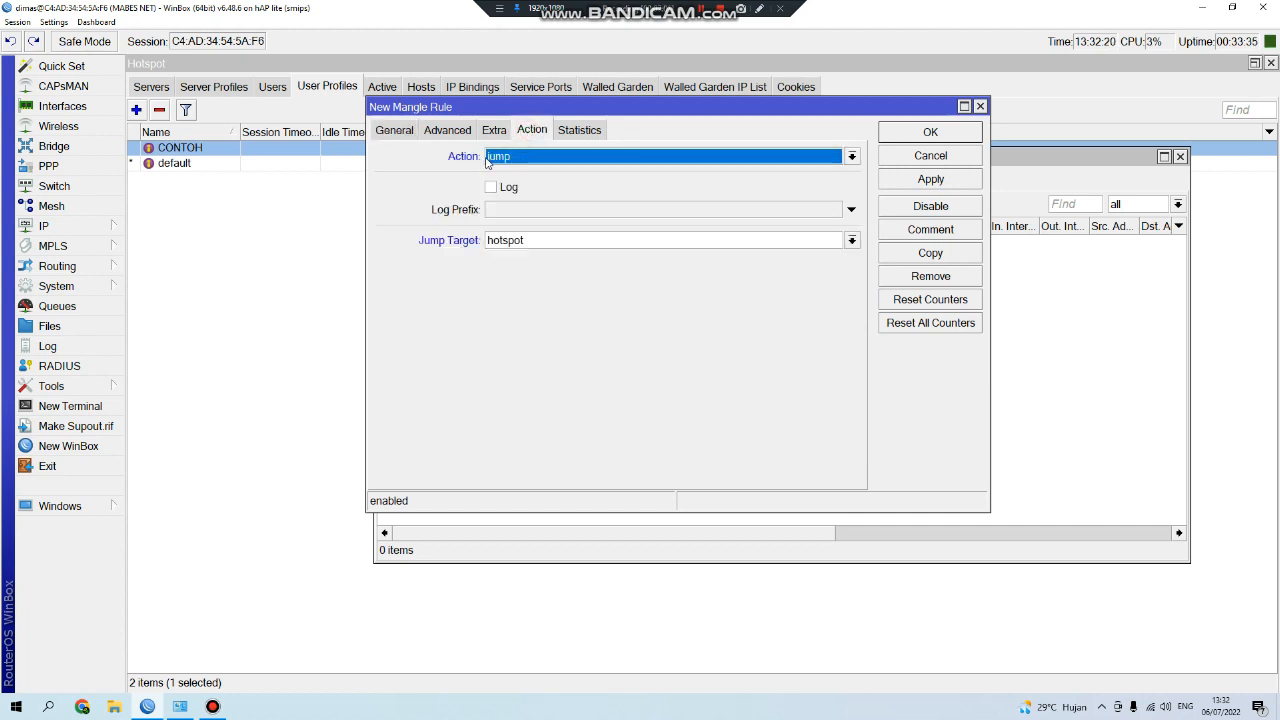
{"action": "left_click", "coordinate": [506, 158]}
{"action": "left_click", "coordinate": [908, 139]}
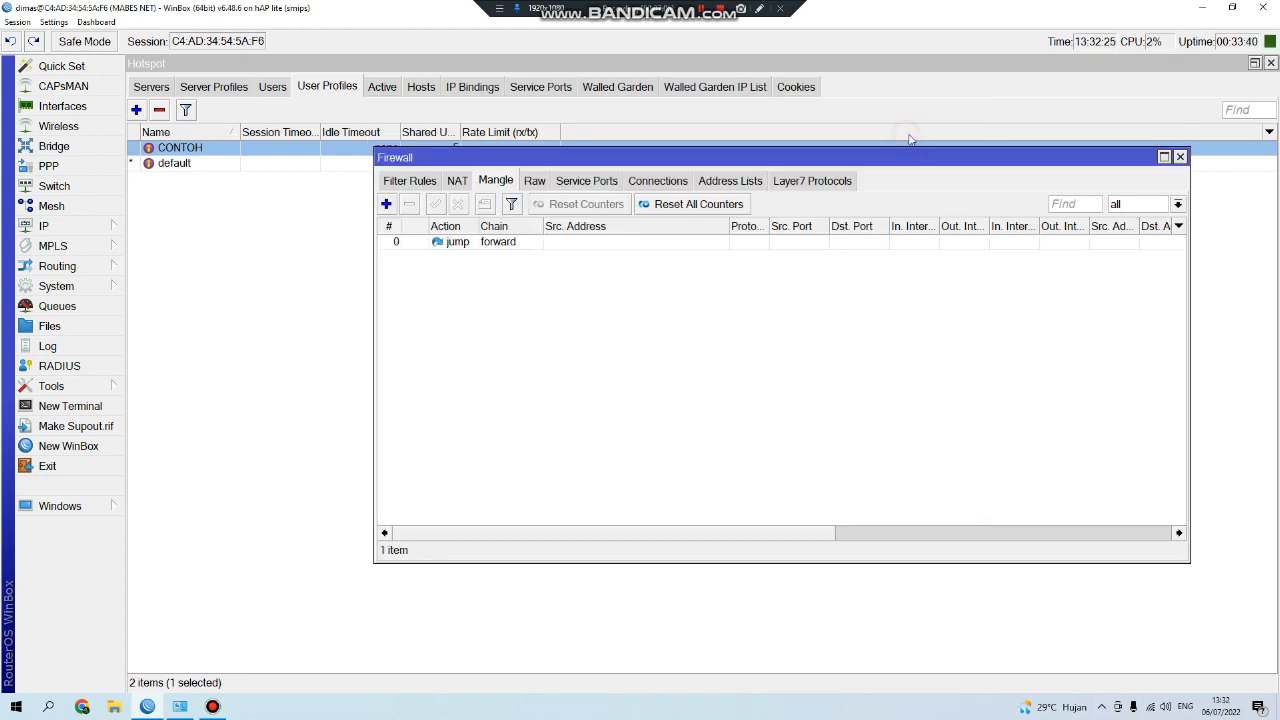
Close Firewall, open Simple Queues, and start a new queue named RANI.
{"action": "left_click", "coordinate": [1180, 157]}
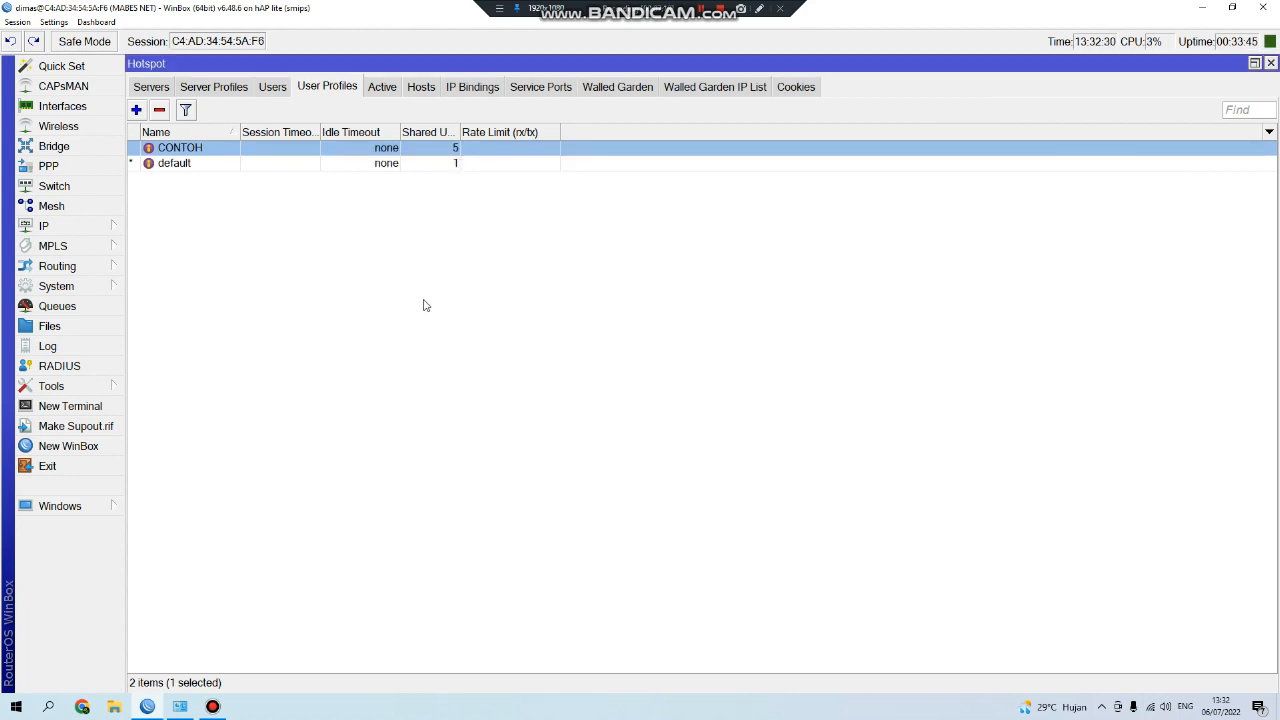
{"action": "left_click", "coordinate": [85, 307]}
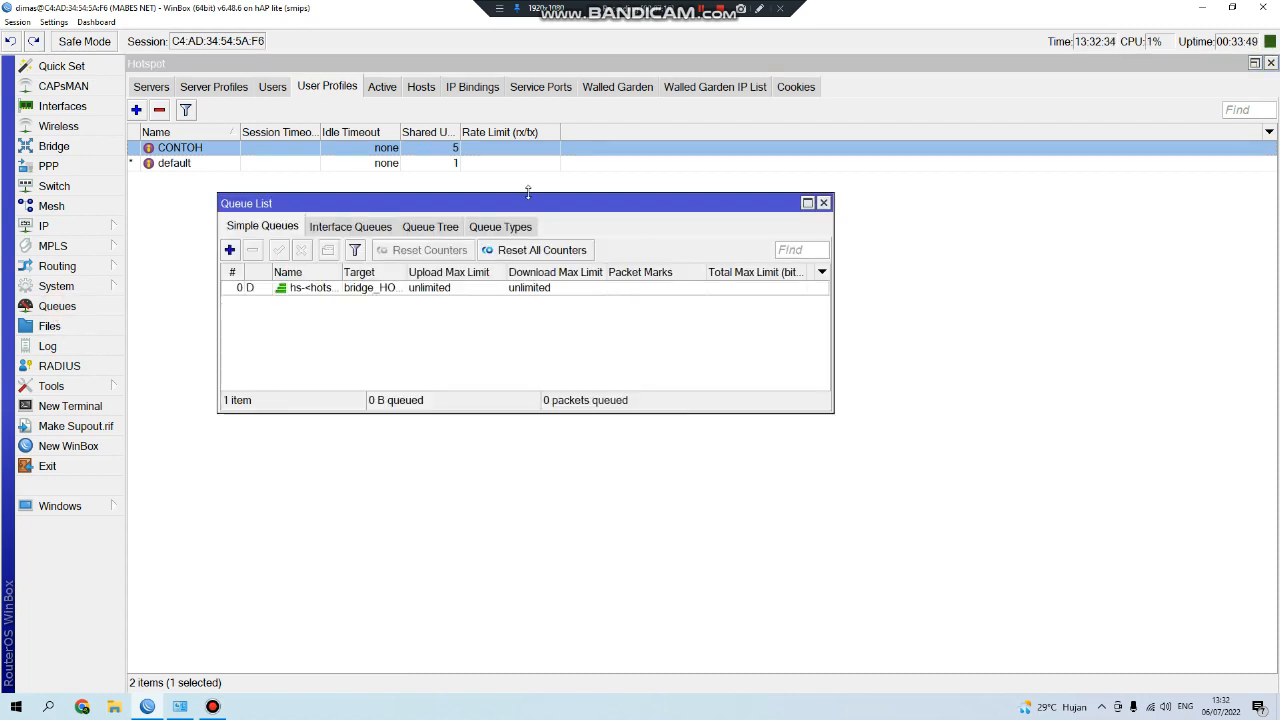
{"action": "left_click_drag", "start_coordinate": [270, 201], "coordinate": [503, 197]}
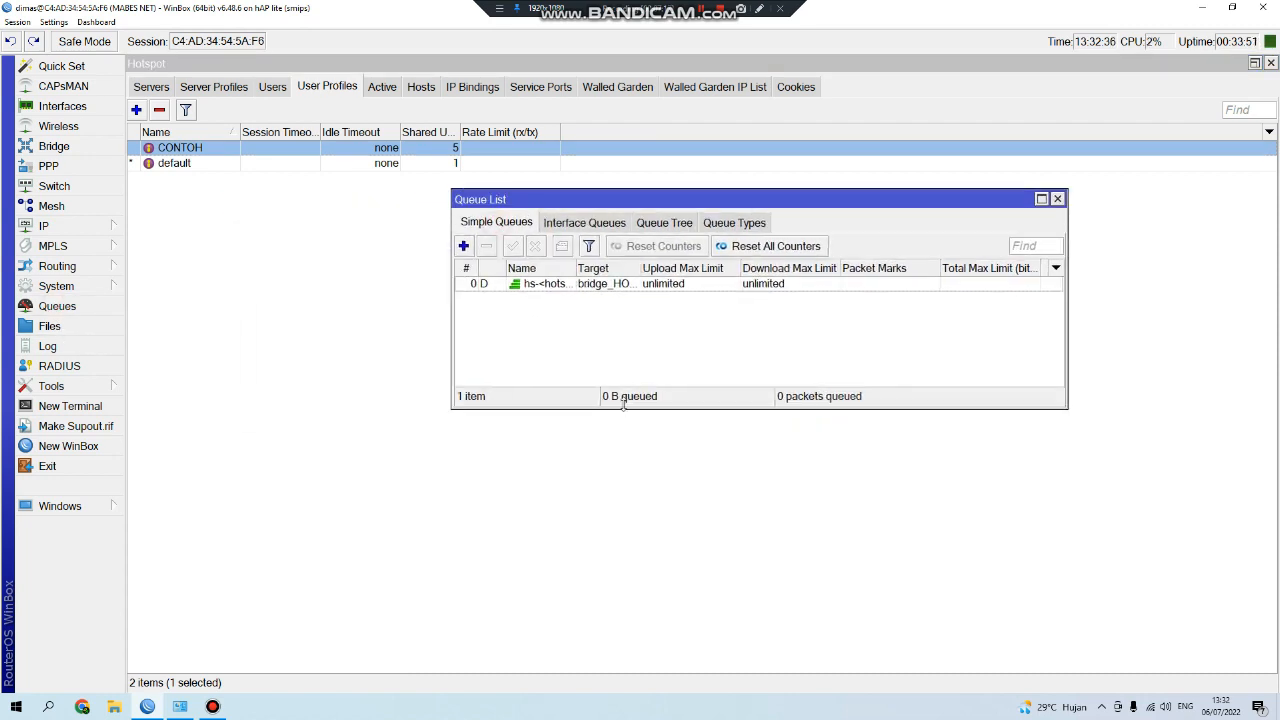
{"action": "left_click_drag", "start_coordinate": [623, 403], "coordinate": [614, 612]}
{"action": "left_click_drag", "start_coordinate": [625, 199], "coordinate": [596, 182]}
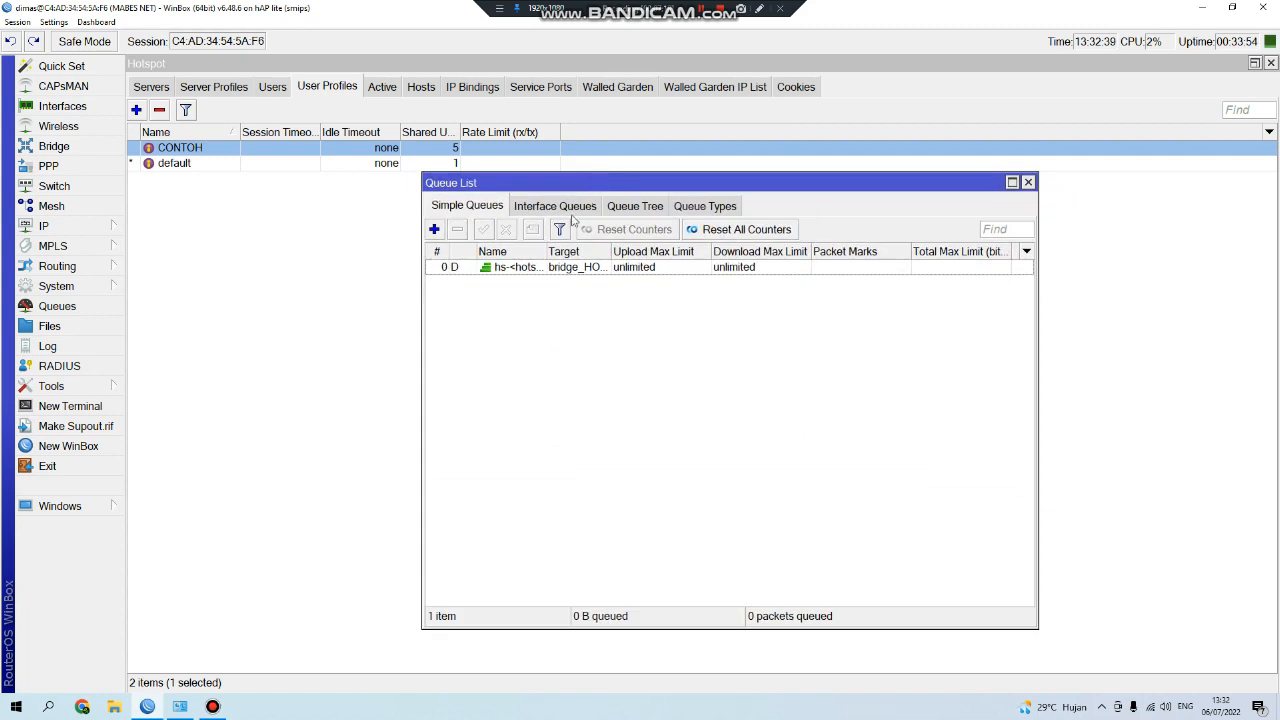
{"action": "left_click", "coordinate": [434, 230]}
{"action": "left_click_drag", "start_coordinate": [438, 124], "coordinate": [676, 193]}
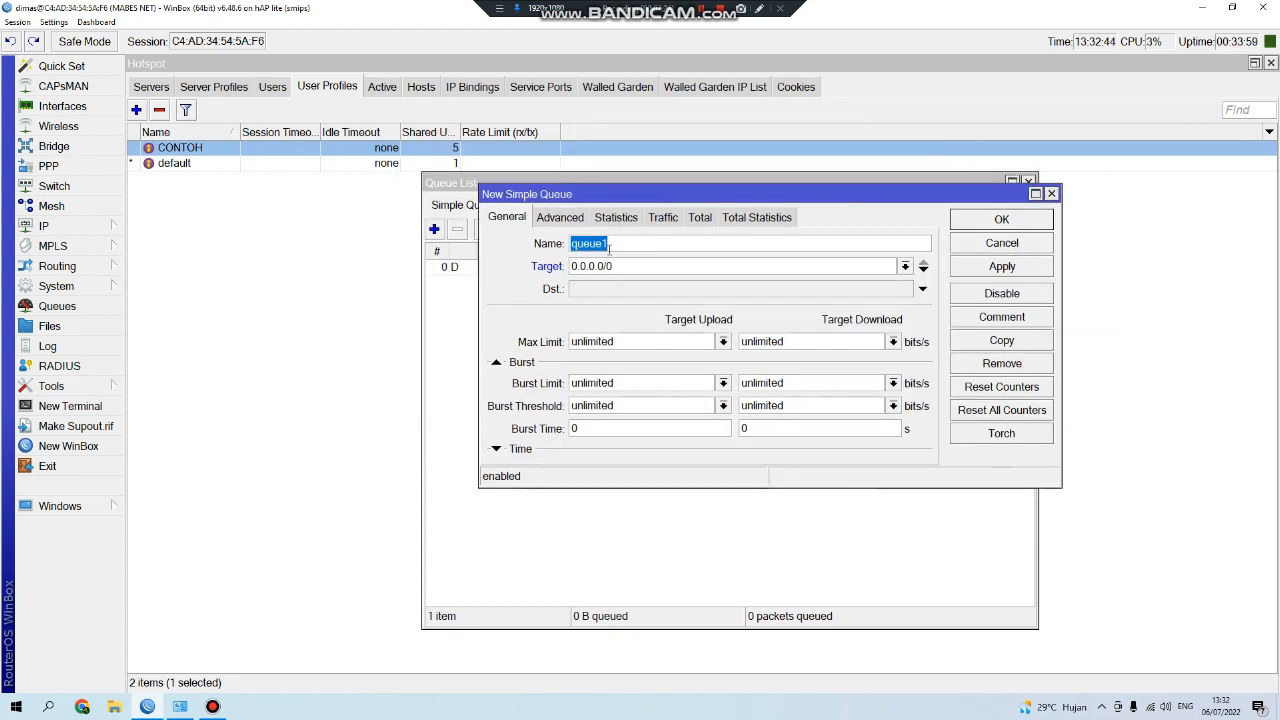
{"action": "type", "text": "RANI"}
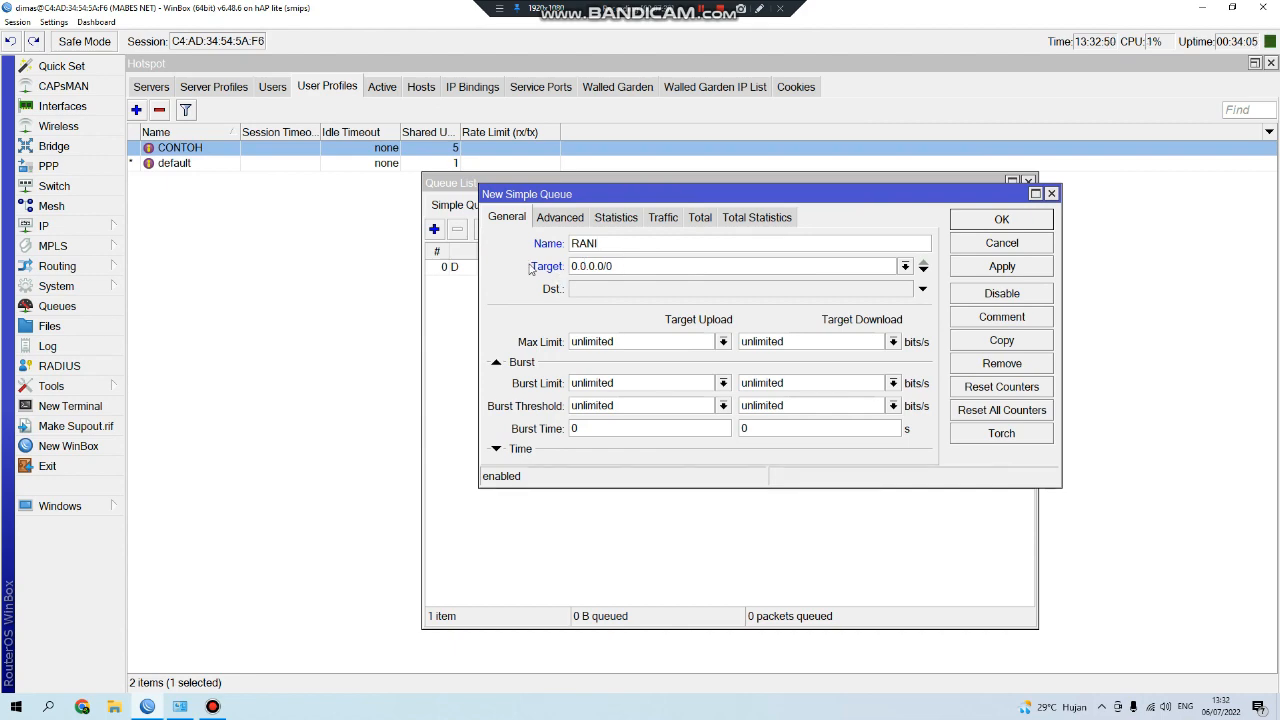
{"action": "left_click_drag", "start_coordinate": [577, 196], "coordinate": [642, 144]}
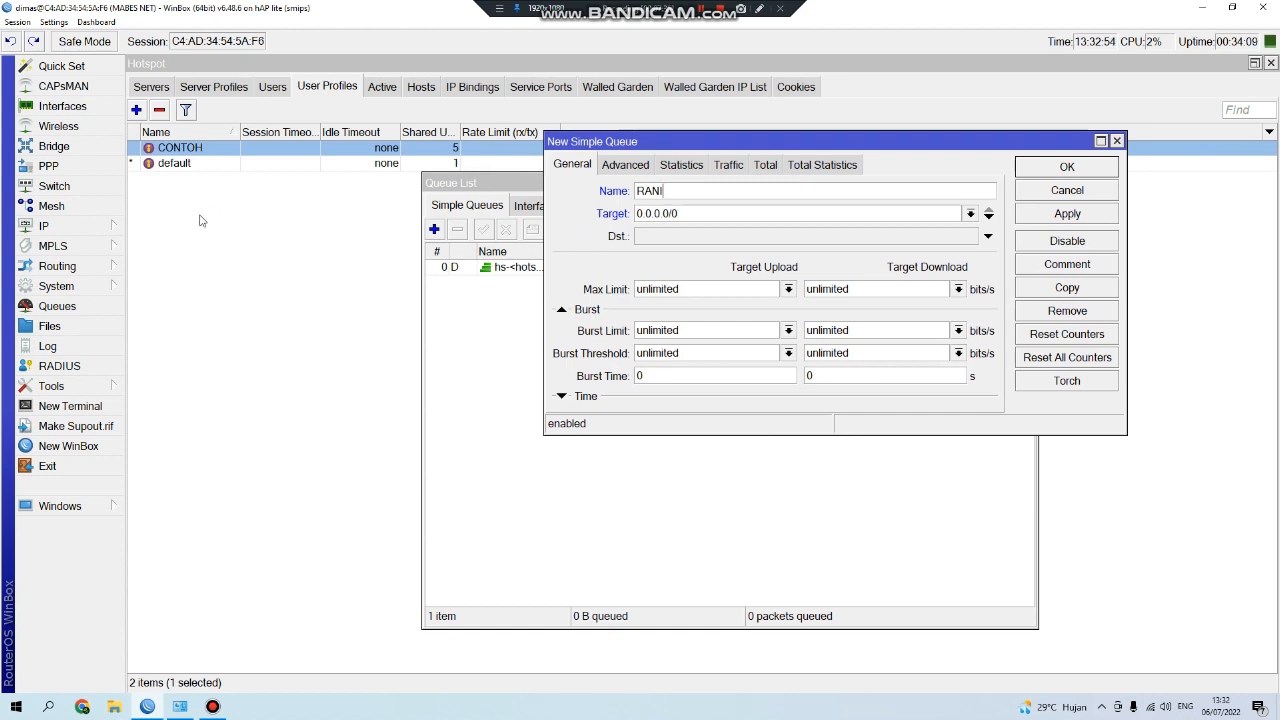
{"action": "left_click", "coordinate": [105, 226]}
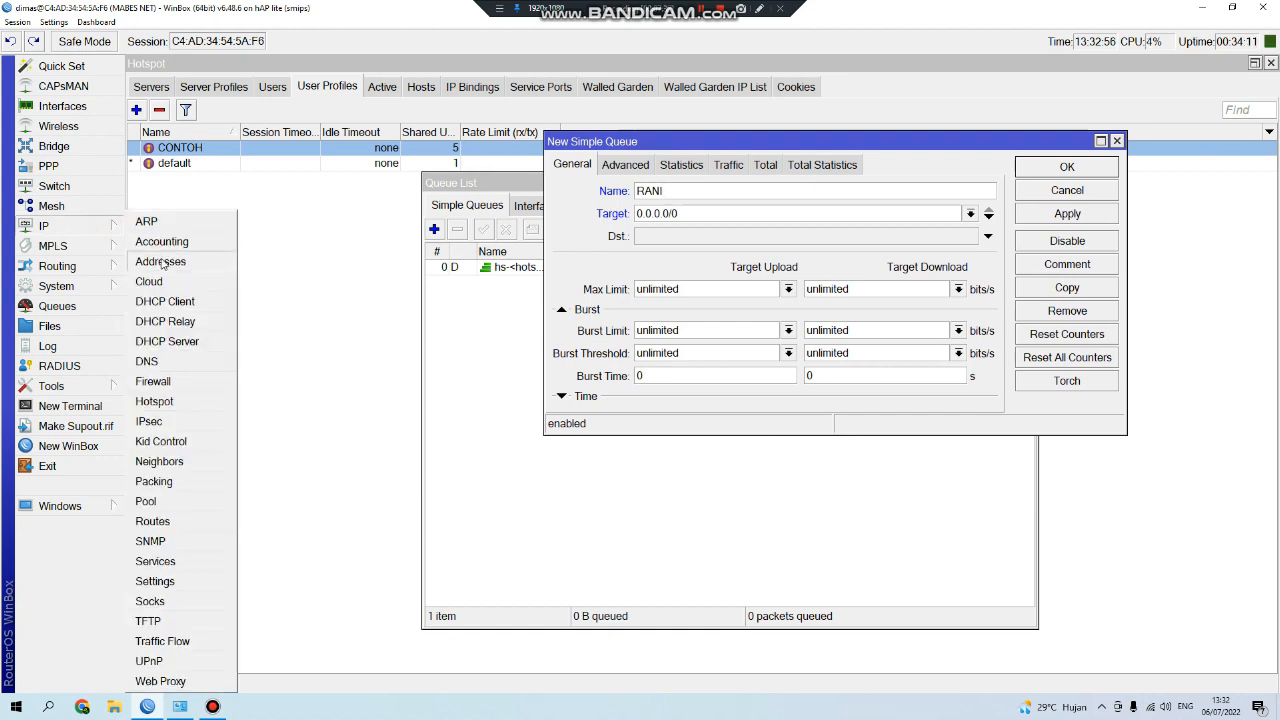
Check the 192.168.50.1/24 hotspot bridge address in IP Addresses, then close the list.
{"action": "left_click", "coordinate": [160, 261]}
{"action": "left_click_drag", "start_coordinate": [741, 93], "coordinate": [577, 221]}
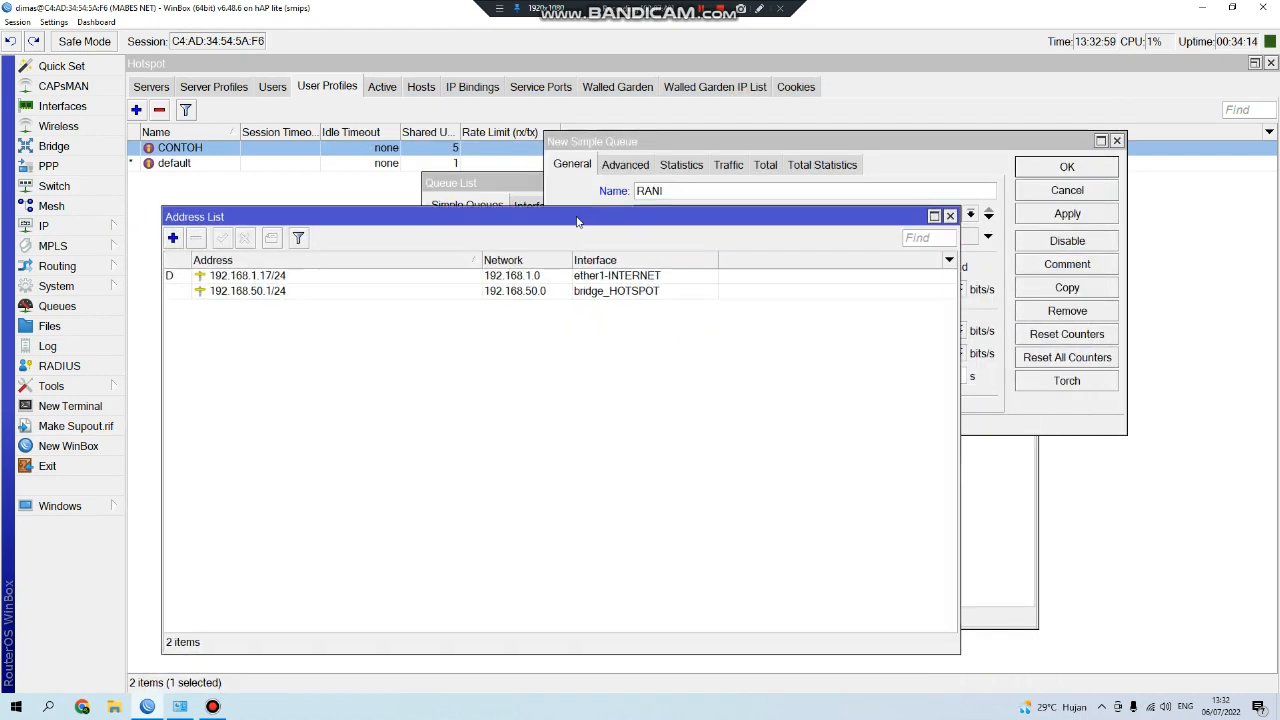
{"action": "left_click", "coordinate": [255, 293]}
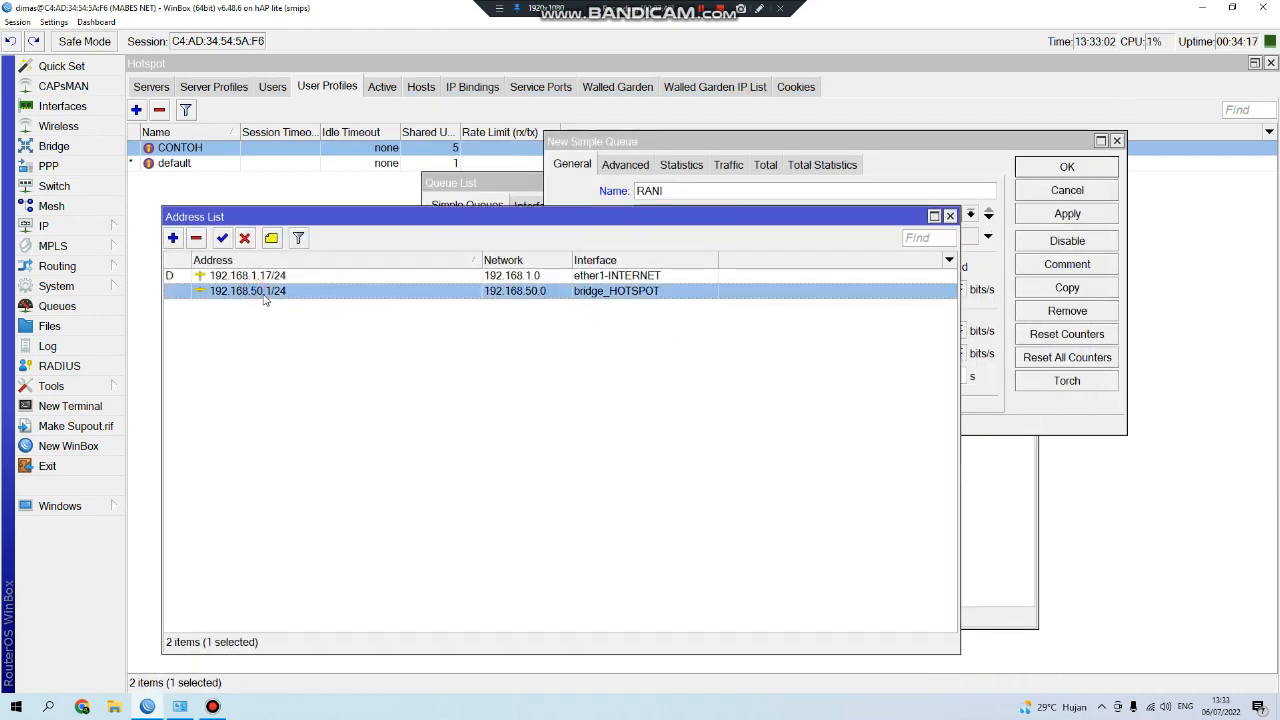
{"action": "left_click_drag", "start_coordinate": [691, 229], "coordinate": [670, 287]}
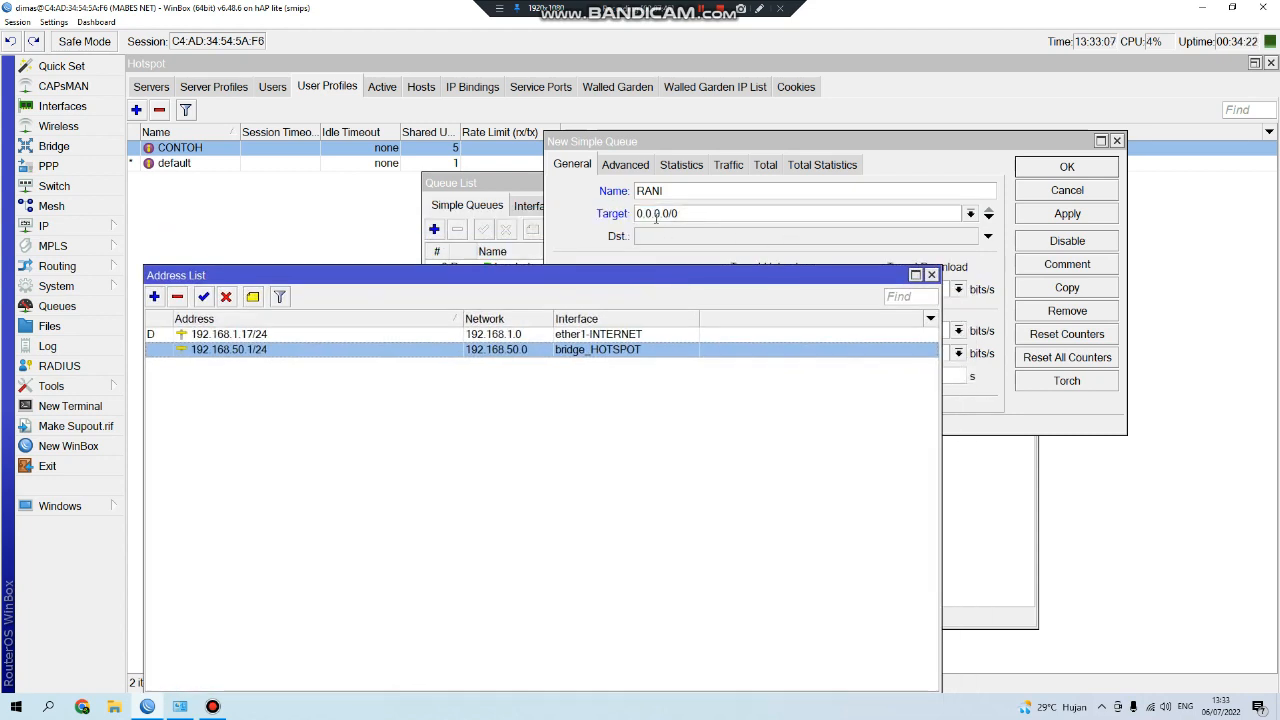
{"action": "double_click", "coordinate": [478, 351]}
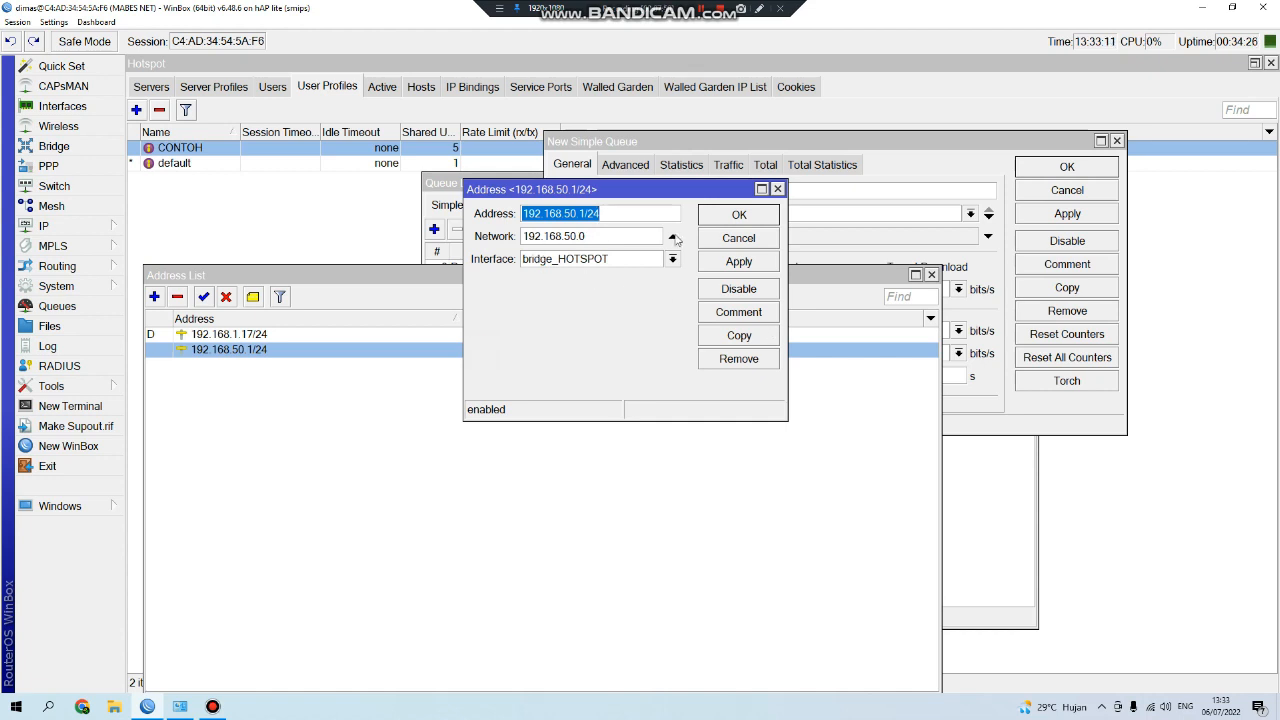
{"action": "left_click", "coordinate": [733, 241]}
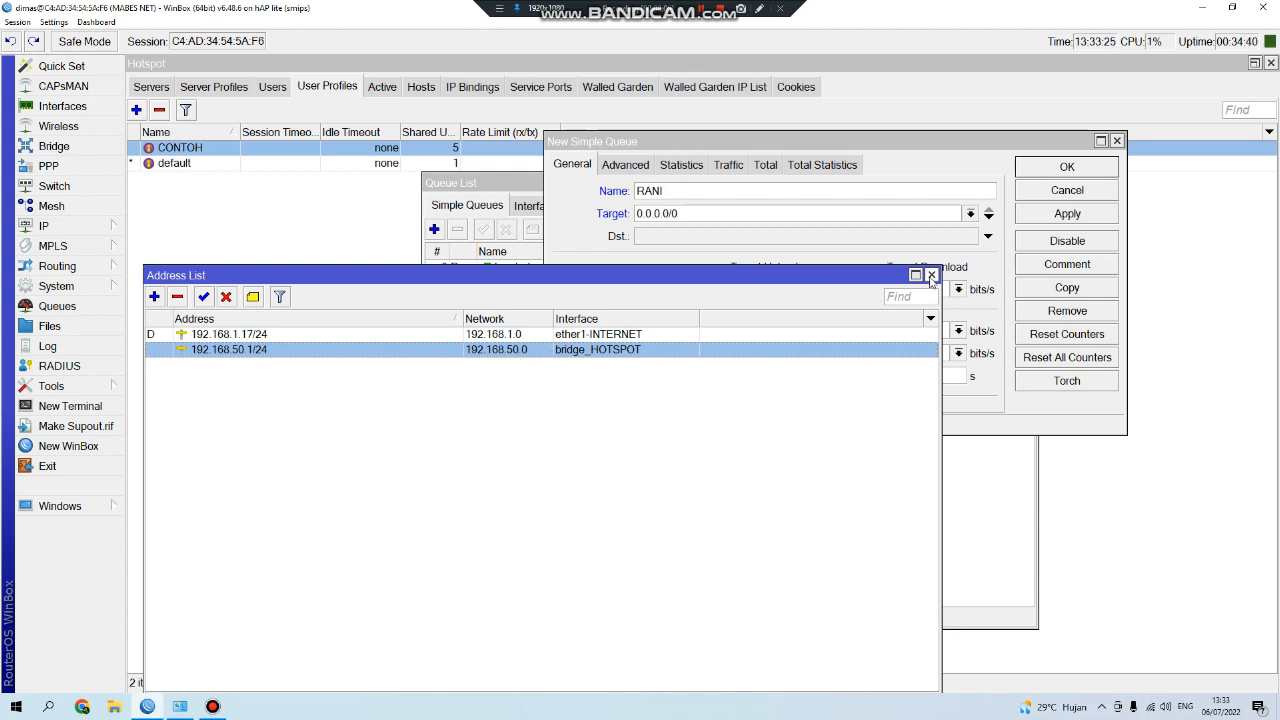
{"action": "left_click", "coordinate": [930, 276]}
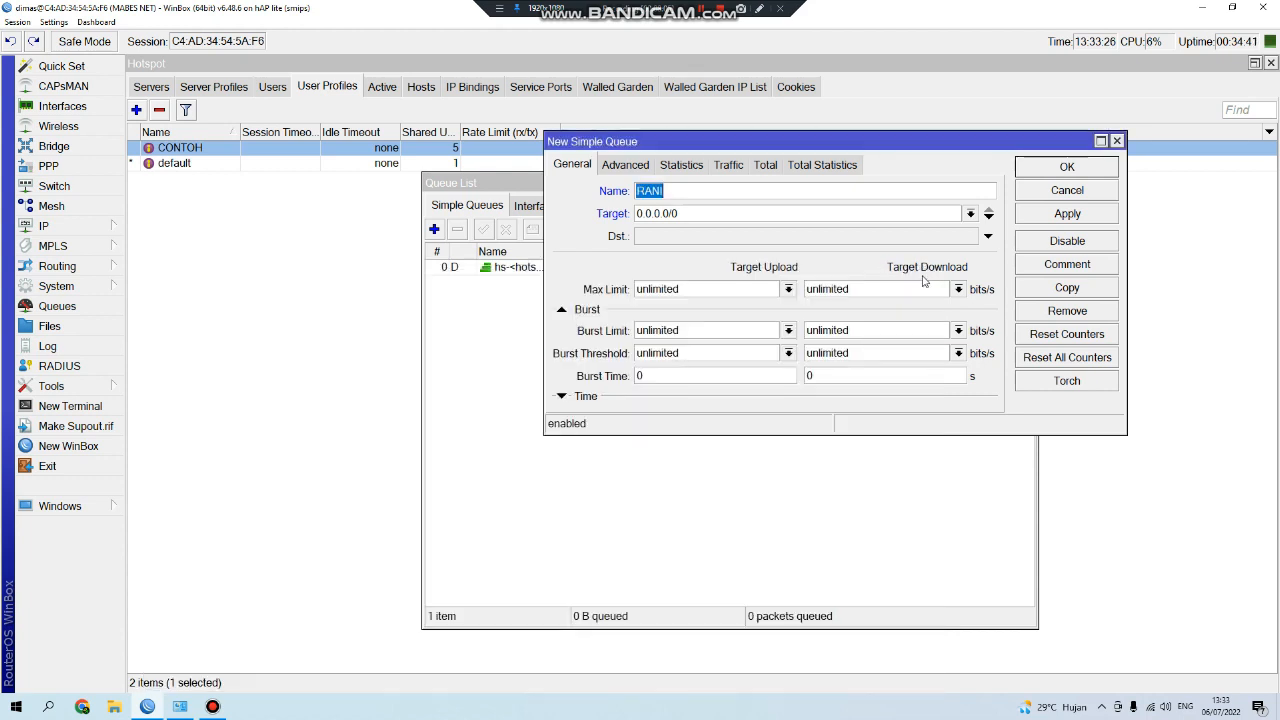
Change the RANI queue target to 192.168.50.0/24, rechecking the IP address list.
{"action": "left_click", "coordinate": [713, 214]}
{"action": "type", "text": "192.1"}
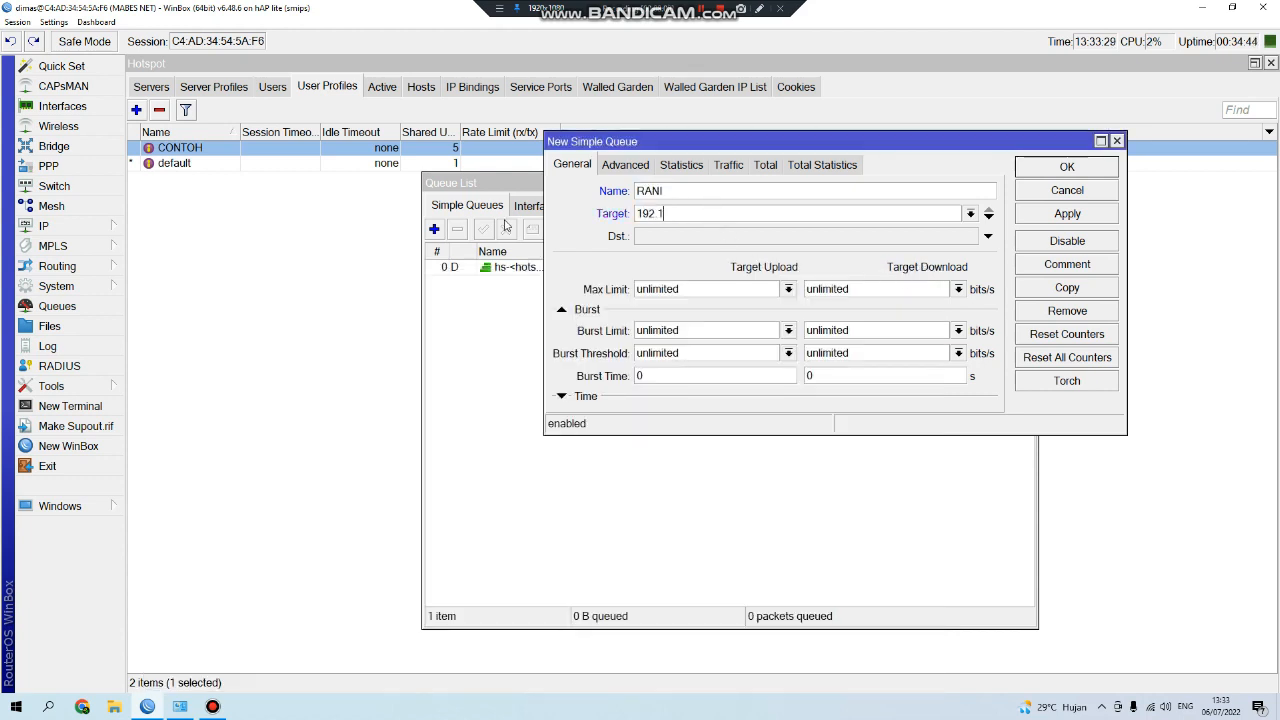
{"action": "type", "text": "68.50.0/24"}
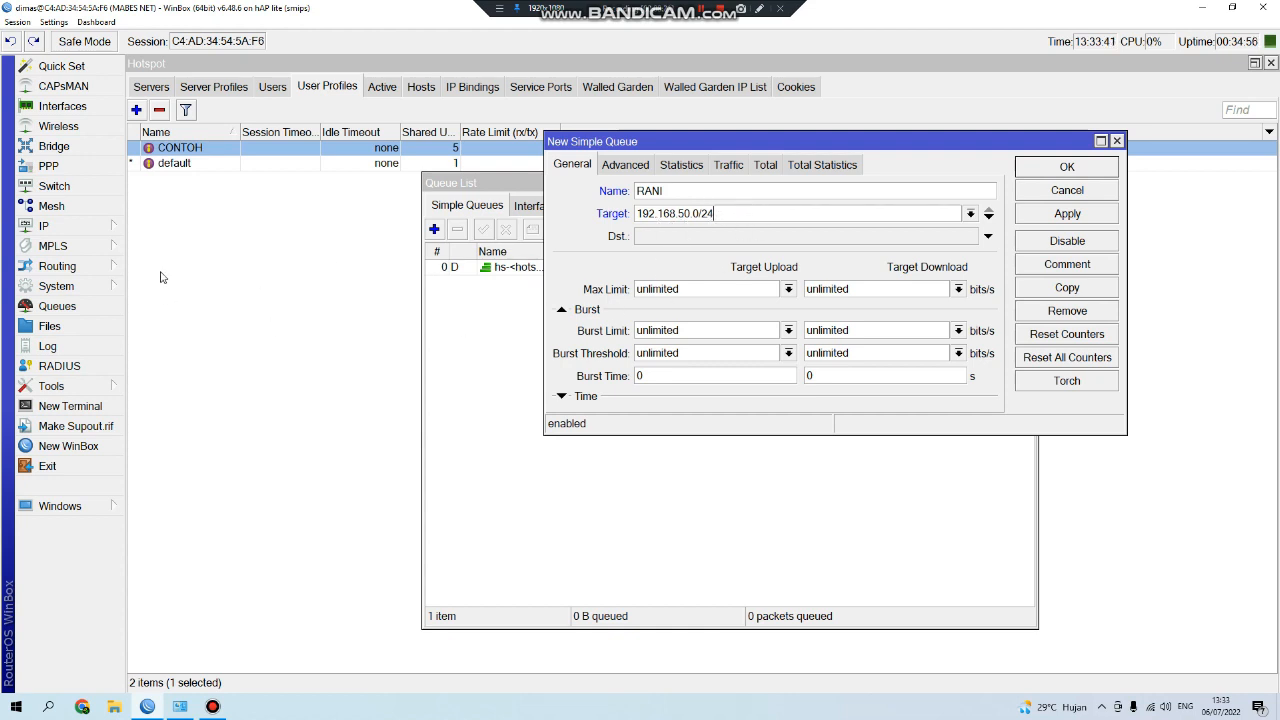
{"action": "left_click", "coordinate": [60, 226]}
{"action": "left_click", "coordinate": [160, 262]}
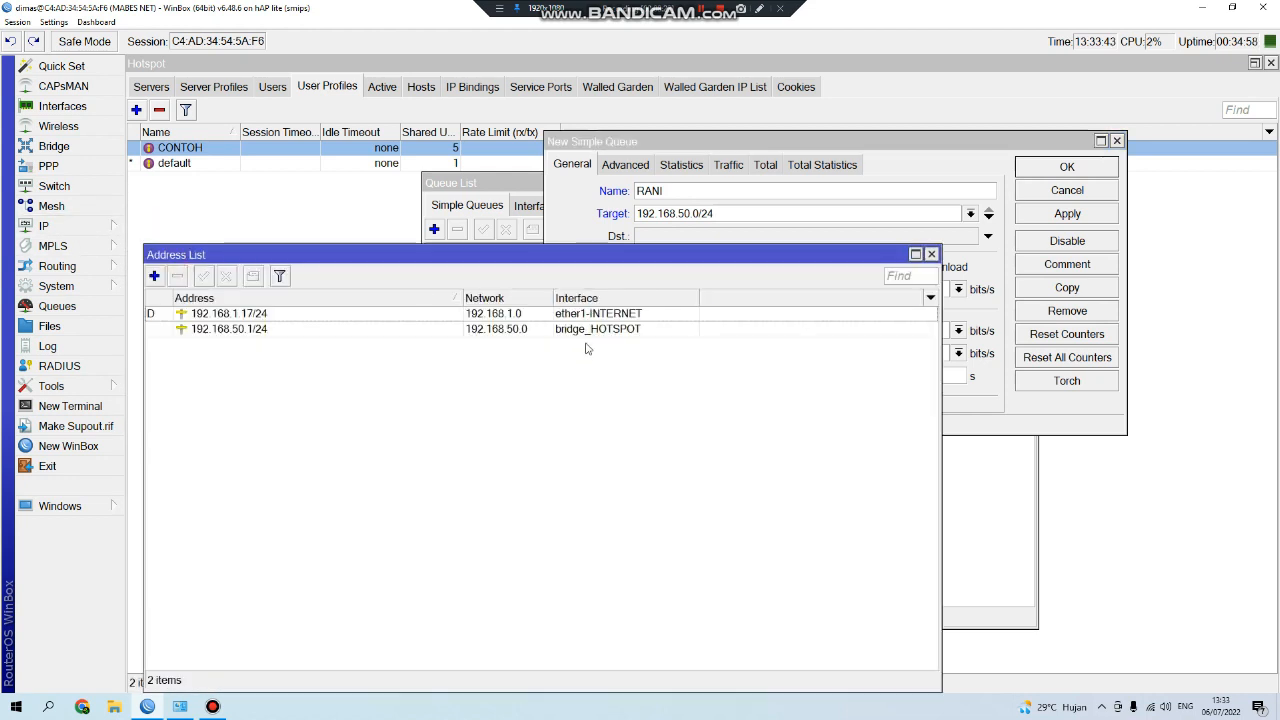
{"action": "left_click", "coordinate": [330, 333]}
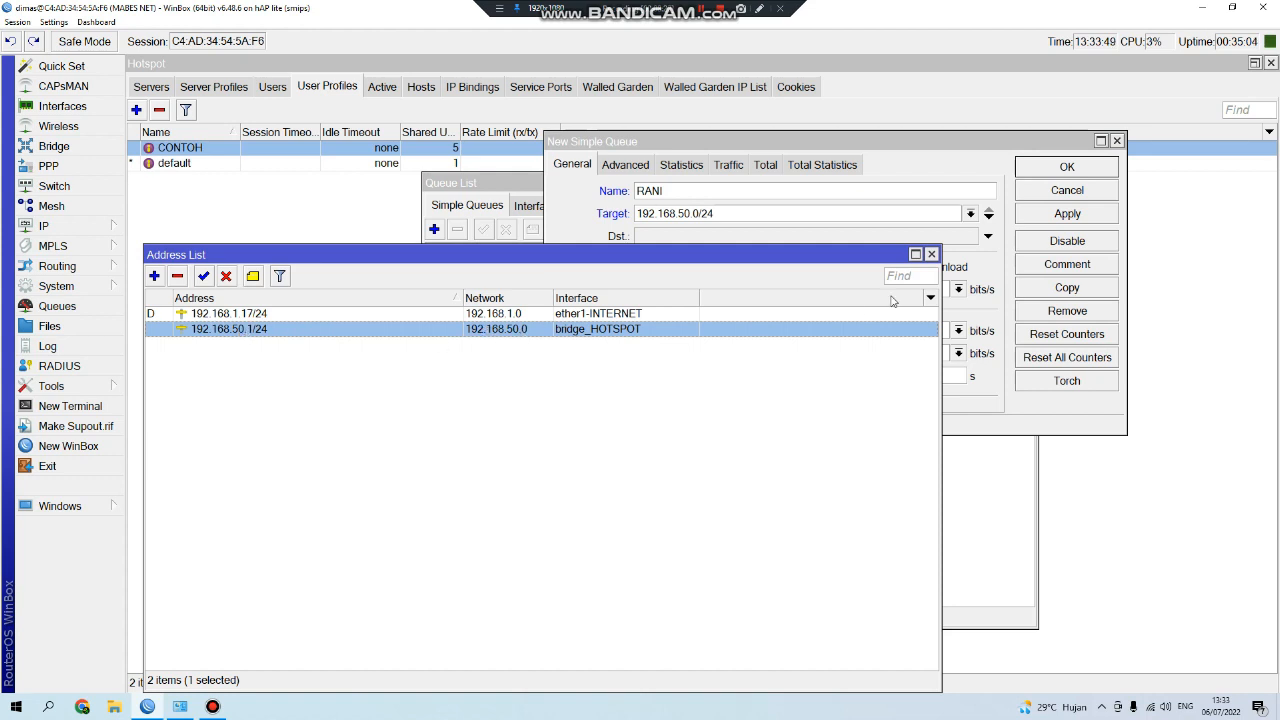
{"action": "left_click", "coordinate": [931, 254]}
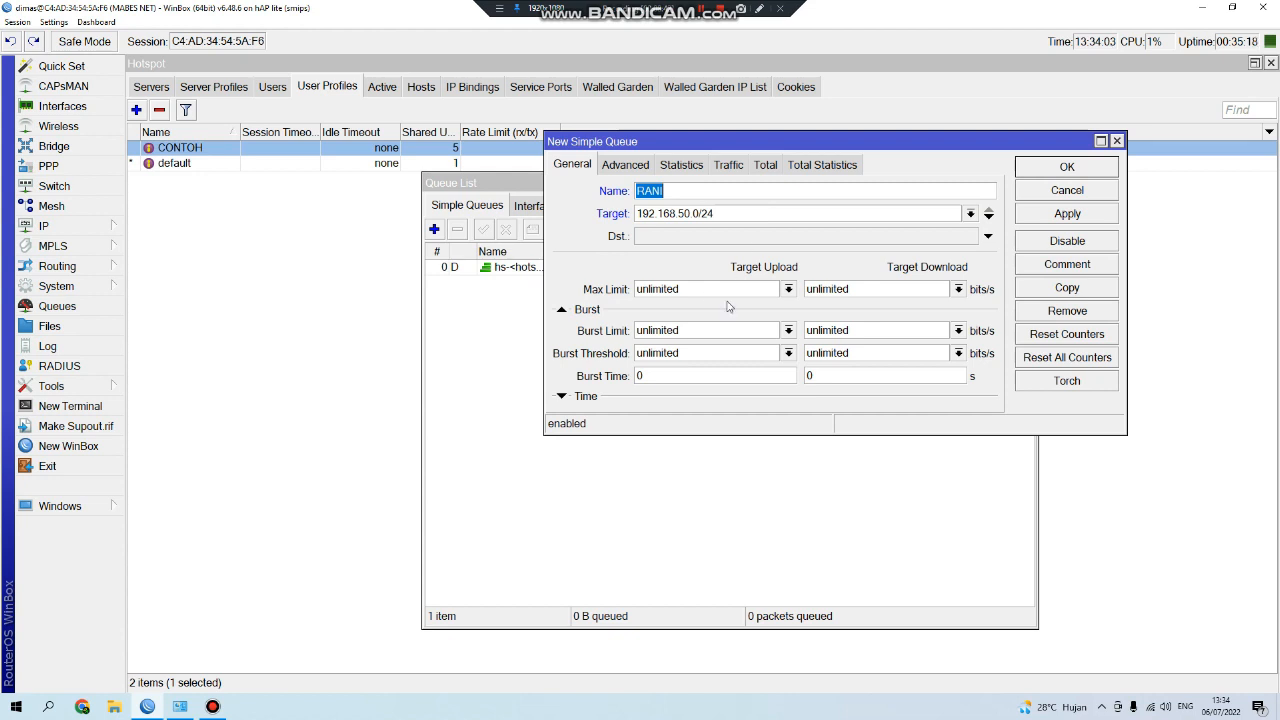
Set the RANI queue's upload and download max limits to 3M each.
{"action": "left_click", "coordinate": [788, 289]}
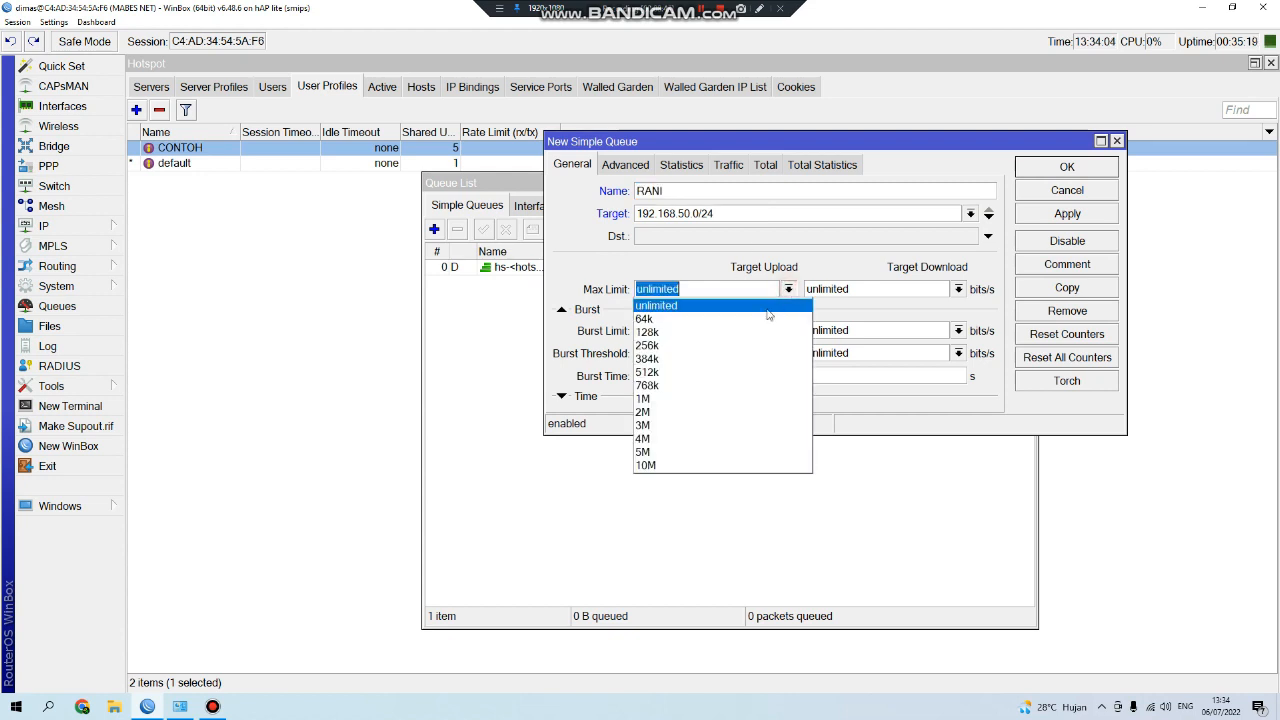
{"action": "left_click", "coordinate": [683, 428]}
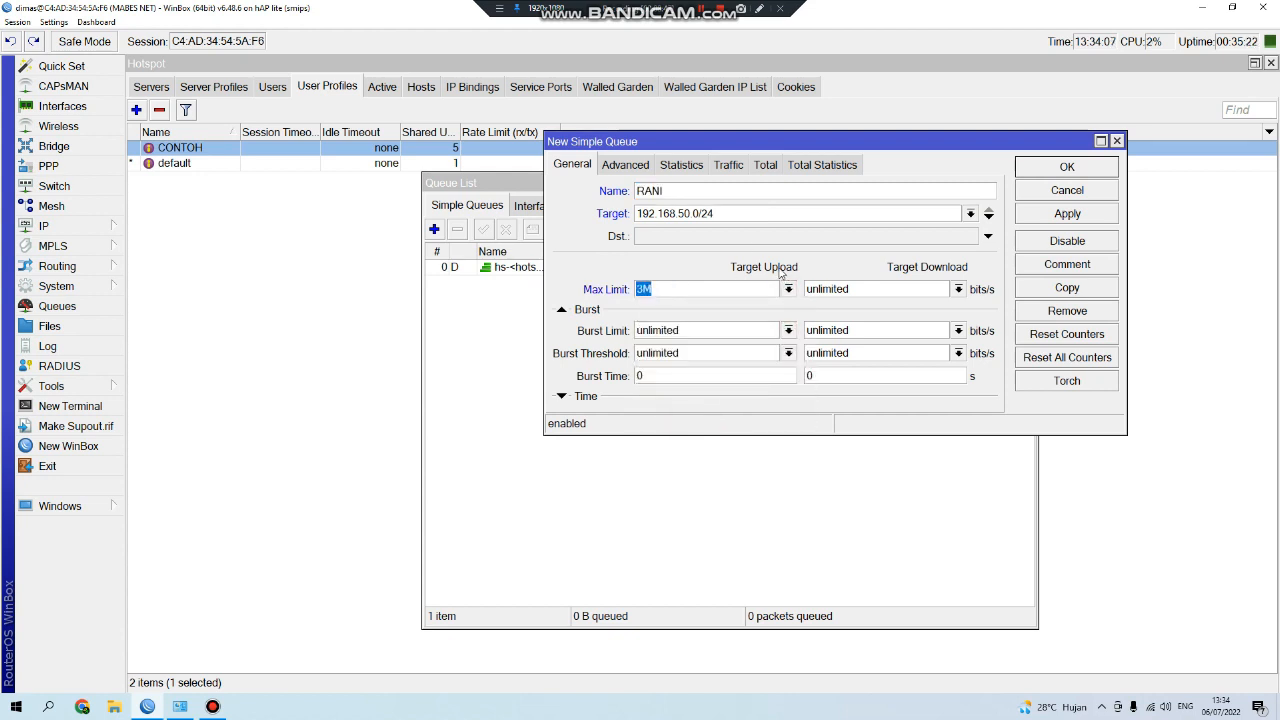
{"action": "left_click", "coordinate": [788, 290]}
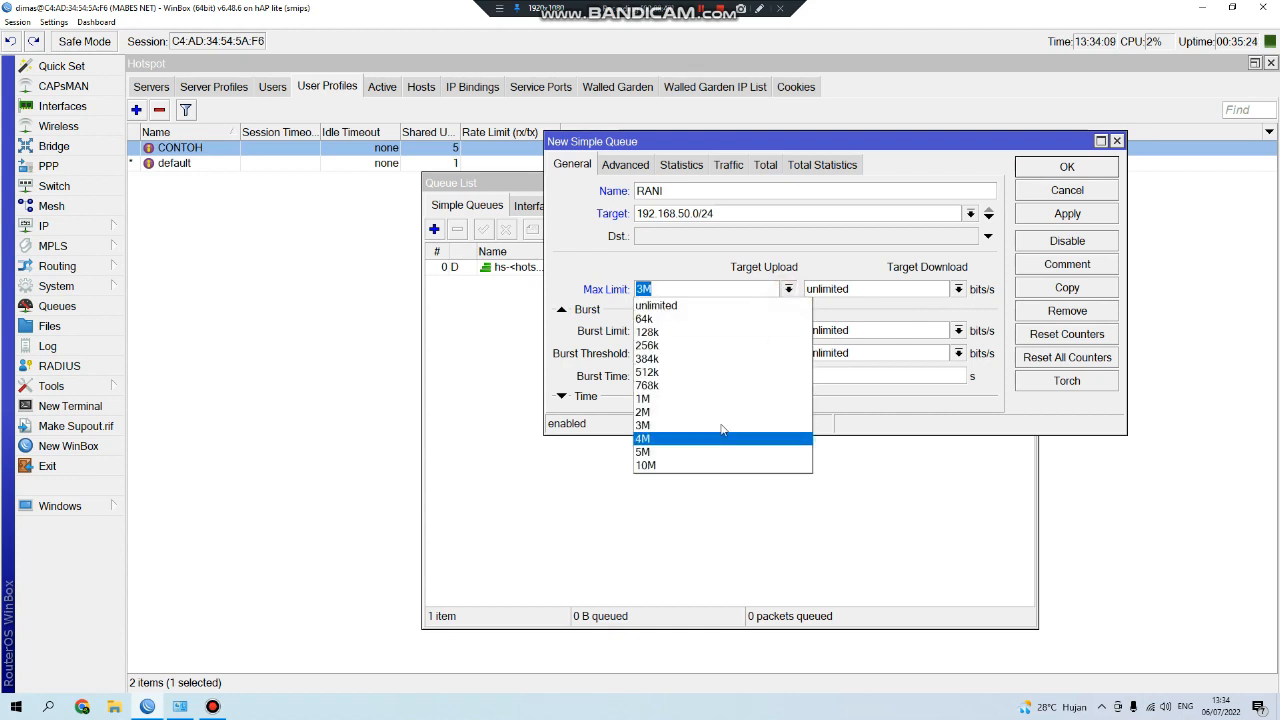
{"action": "left_click", "coordinate": [713, 418]}
{"action": "left_click", "coordinate": [958, 289]}
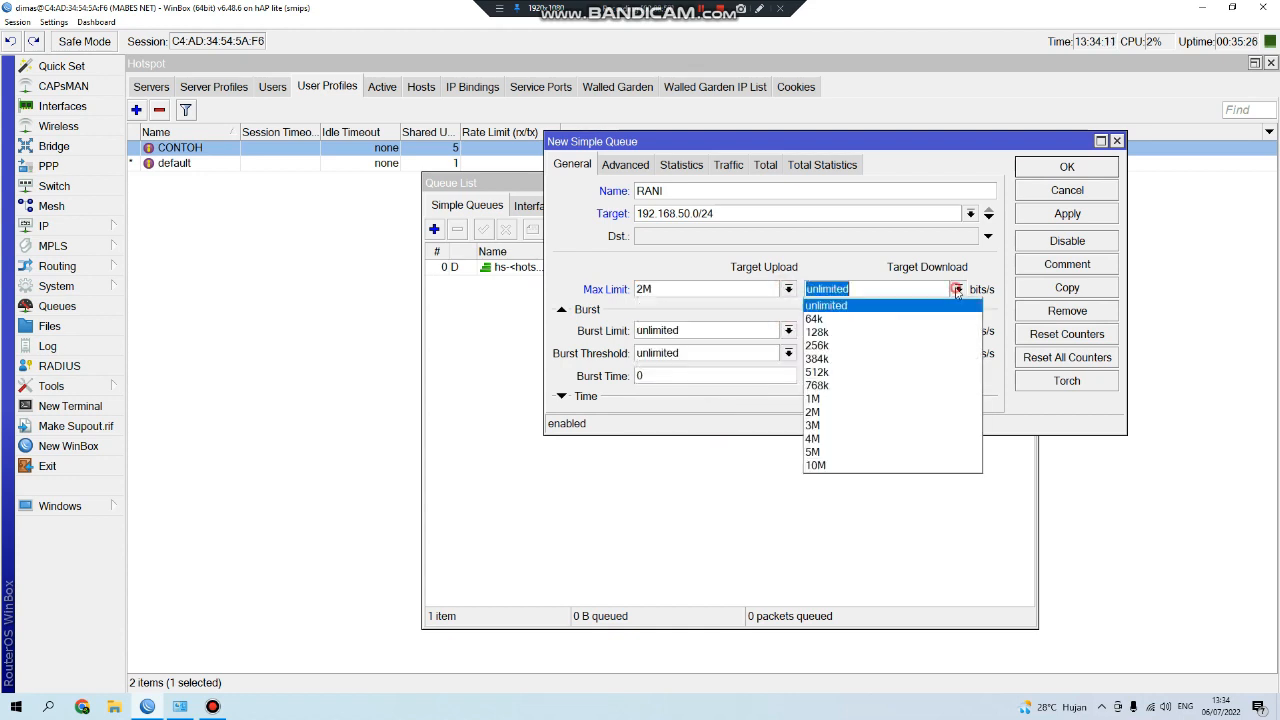
{"action": "left_click", "coordinate": [872, 452]}
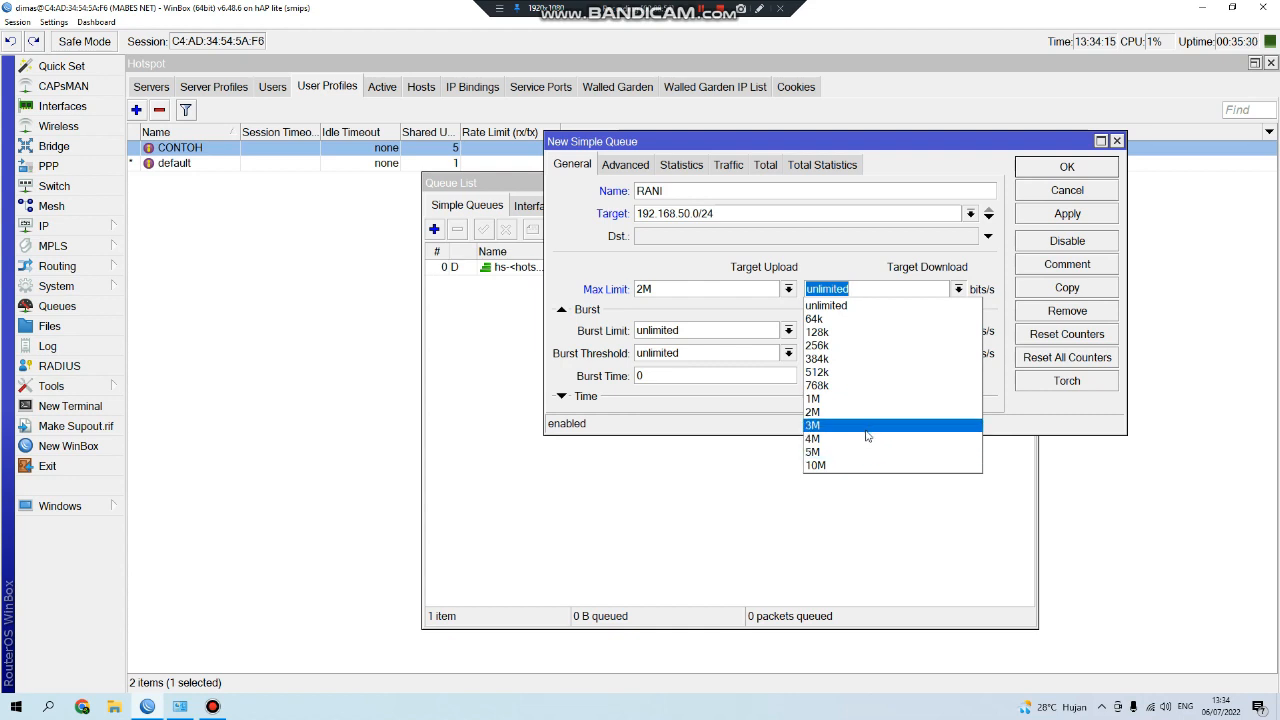
{"action": "left_click", "coordinate": [866, 426]}
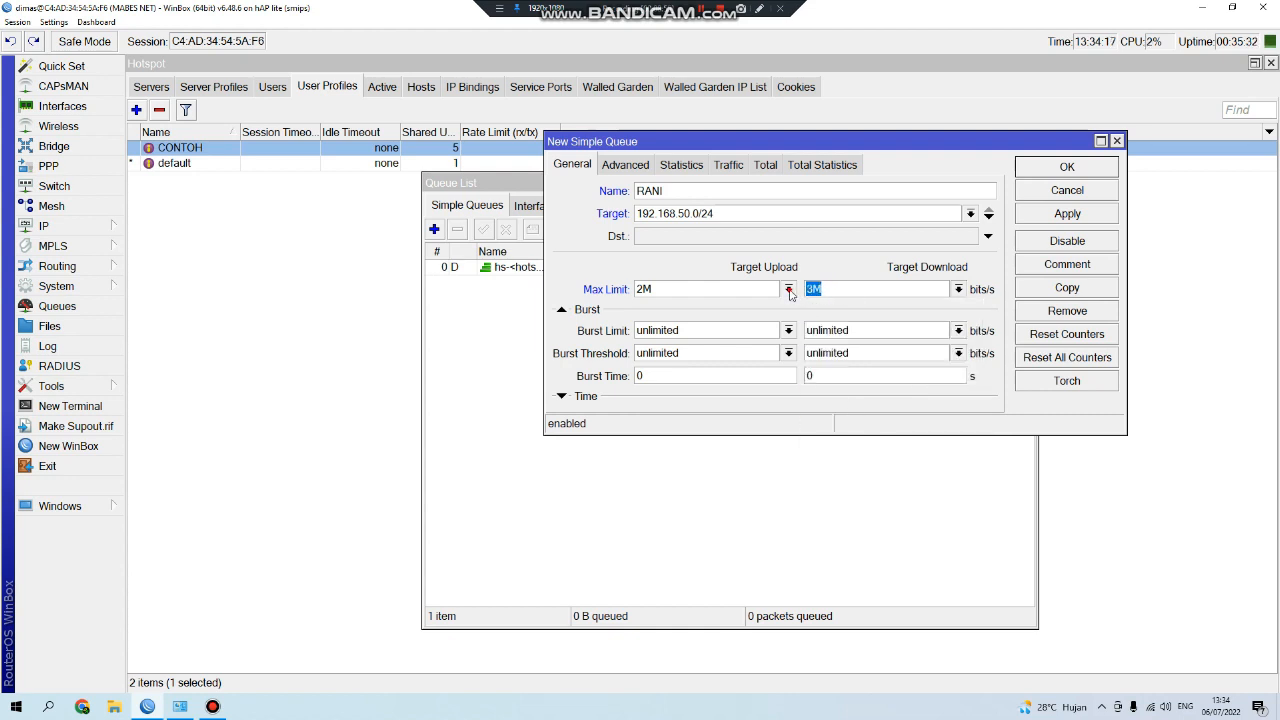
{"action": "left_click", "coordinate": [788, 289]}
{"action": "left_click", "coordinate": [716, 426]}
Review the queue name and 192.168.50.0/24 target, then show the Advanced settings.
{"action": "double_click", "coordinate": [671, 190]}
{"action": "left_click_drag", "start_coordinate": [747, 218], "coordinate": [546, 215]}
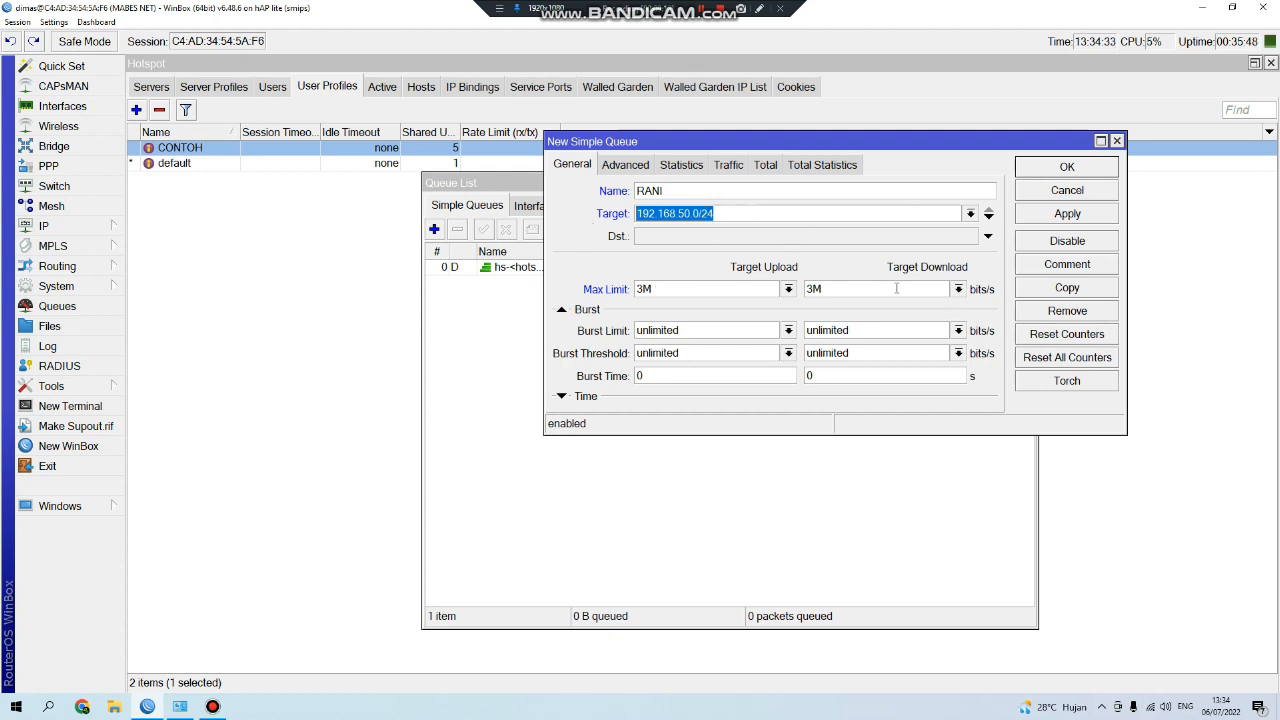
{"action": "left_click", "coordinate": [621, 166]}
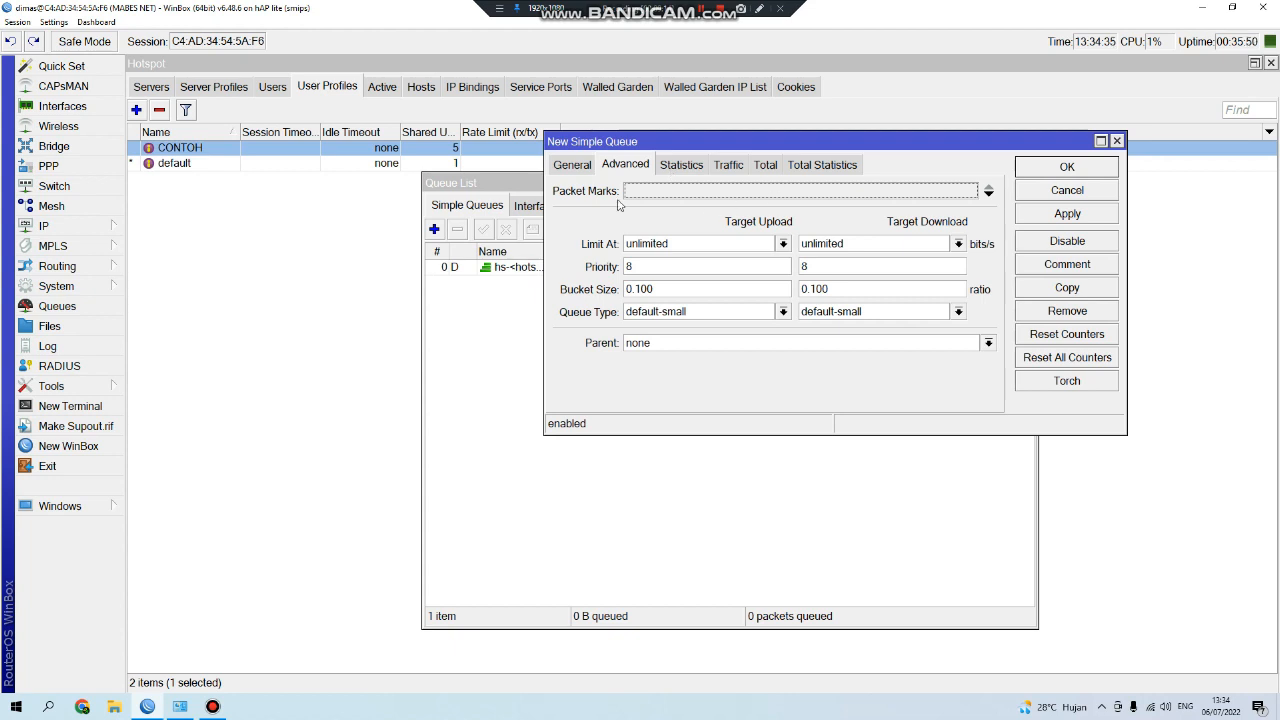
Check the packet marks available for the new RANI queue, then move its window aside.
{"action": "left_click", "coordinate": [730, 197]}
{"action": "left_click", "coordinate": [972, 197]}
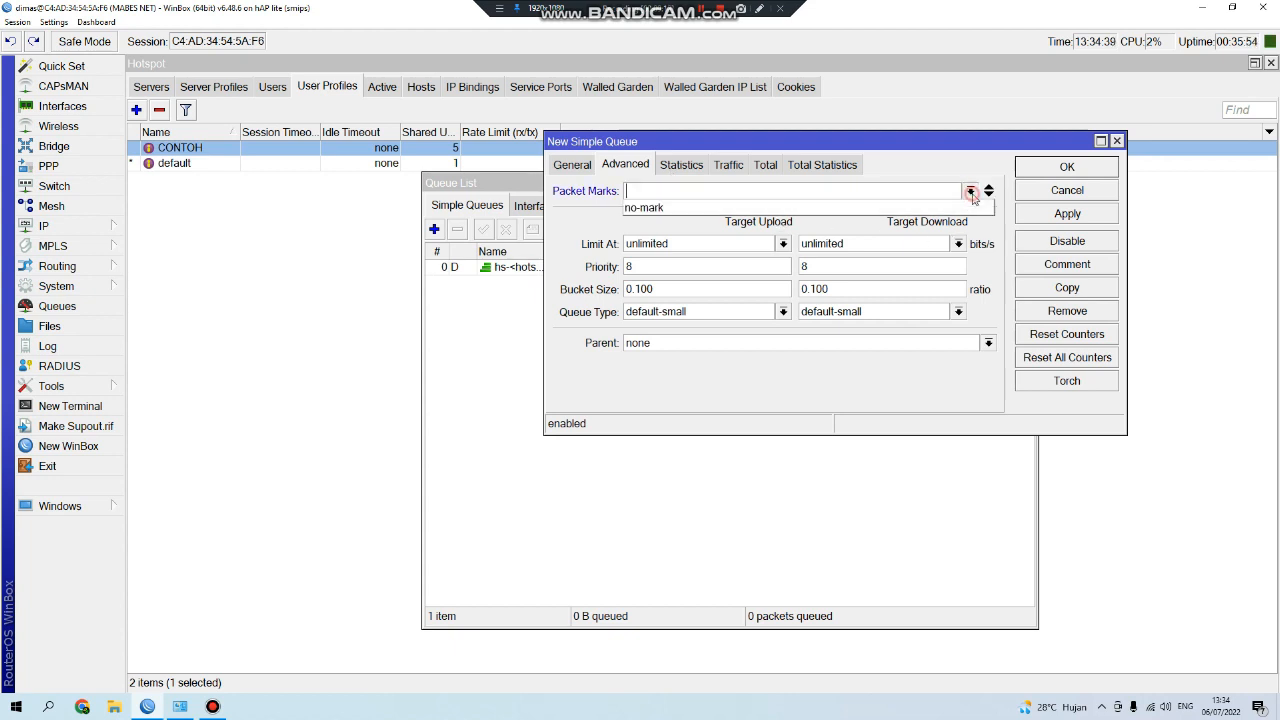
{"action": "left_click", "coordinate": [972, 196]}
{"action": "left_click", "coordinate": [972, 196]}
{"action": "left_click", "coordinate": [972, 196]}
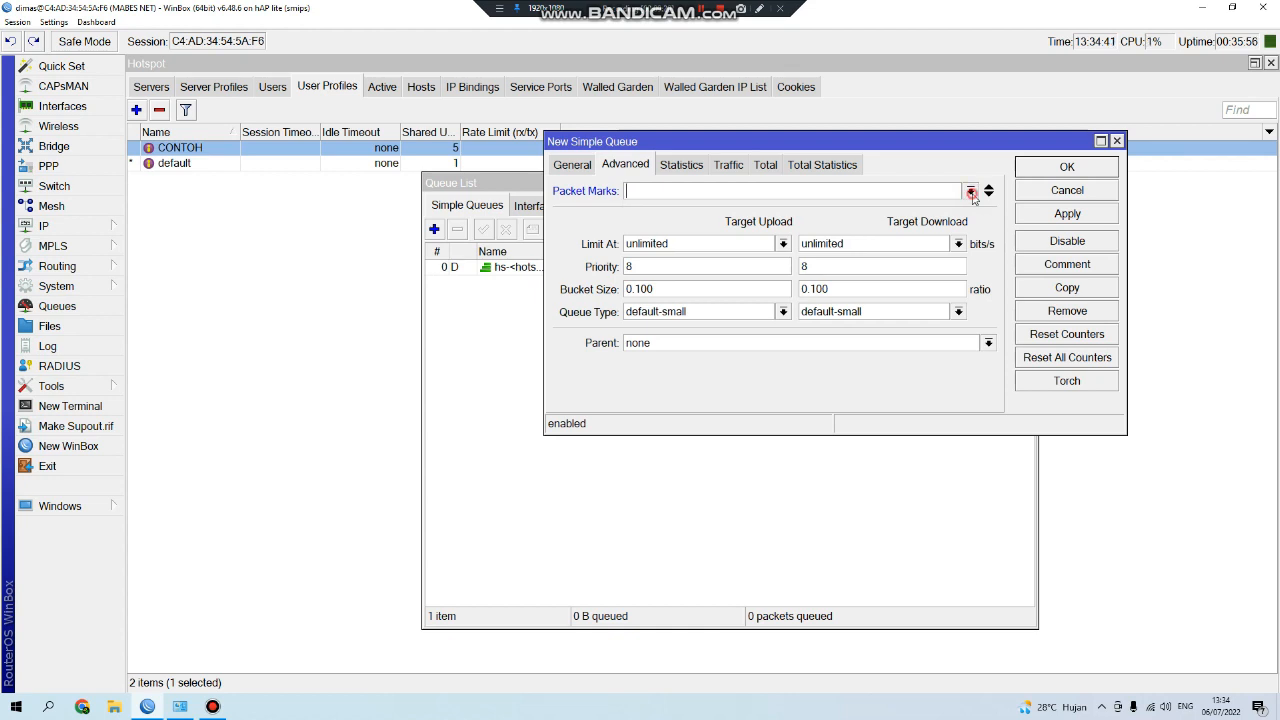
{"action": "left_click", "coordinate": [972, 196]}
{"action": "left_click", "coordinate": [972, 196]}
{"action": "left_click", "coordinate": [972, 196]}
{"action": "left_click", "coordinate": [972, 196]}
{"action": "left_click_drag", "start_coordinate": [765, 148], "coordinate": [899, 195]}
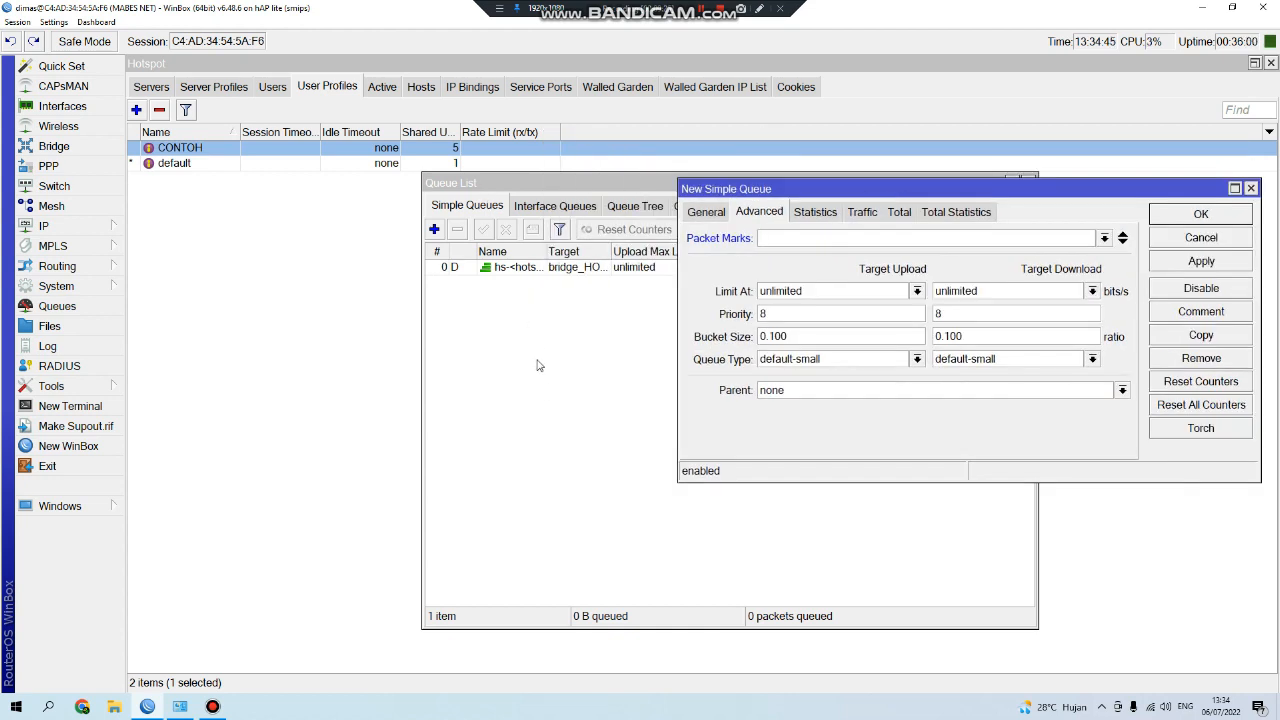
Review the CONTOH hotspot profile unchanged, rearrange the windows, and recheck the packet marks list.
{"action": "double_click", "coordinate": [294, 148]}
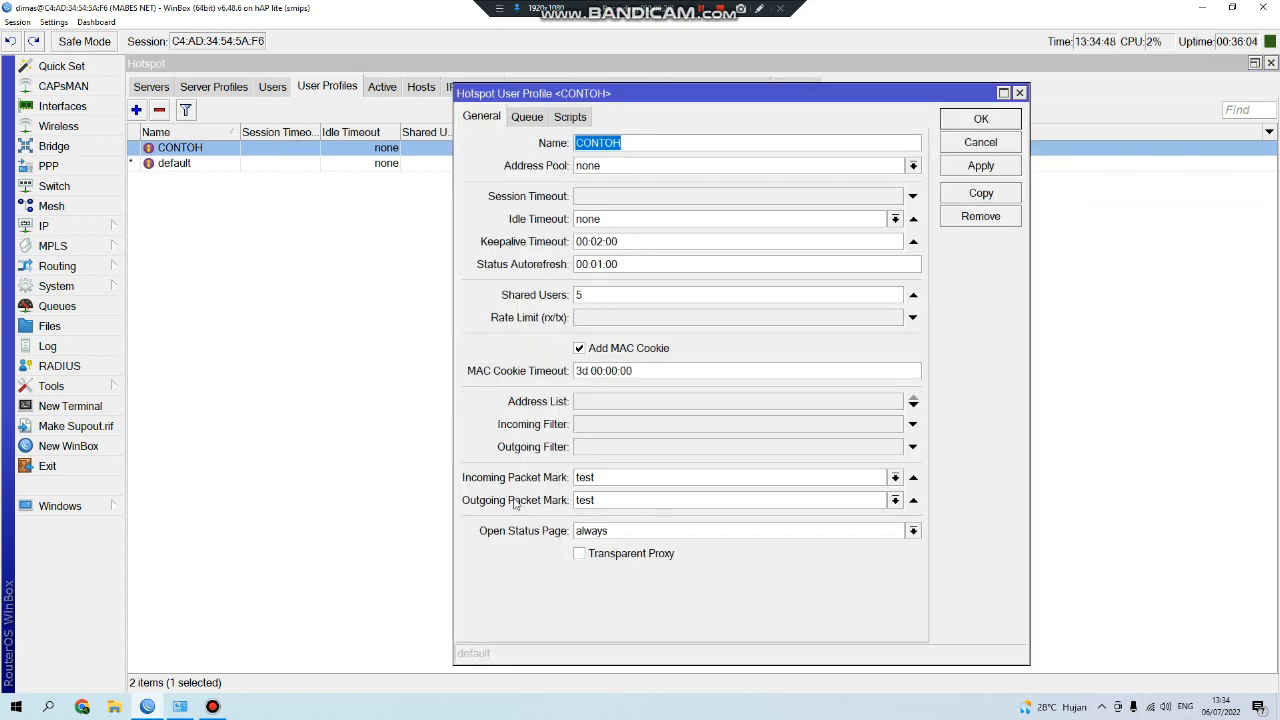
{"action": "left_click", "coordinate": [981, 142]}
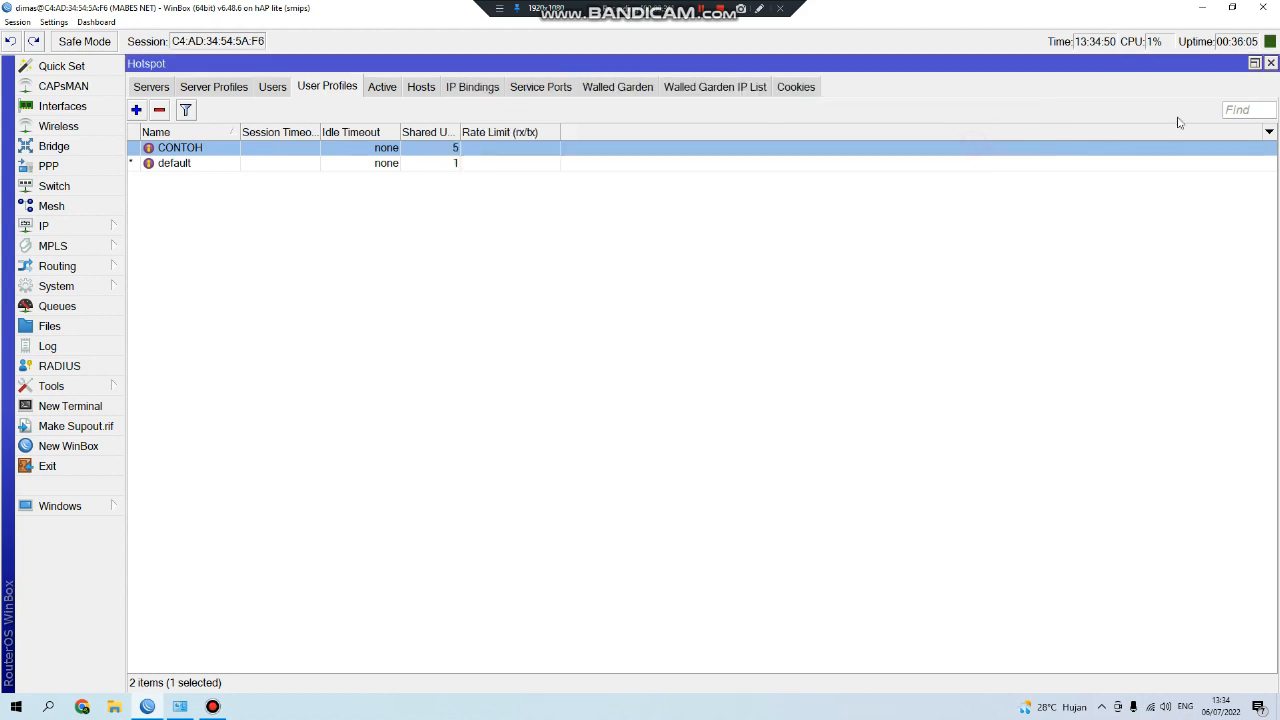
{"action": "left_click", "coordinate": [1254, 64]}
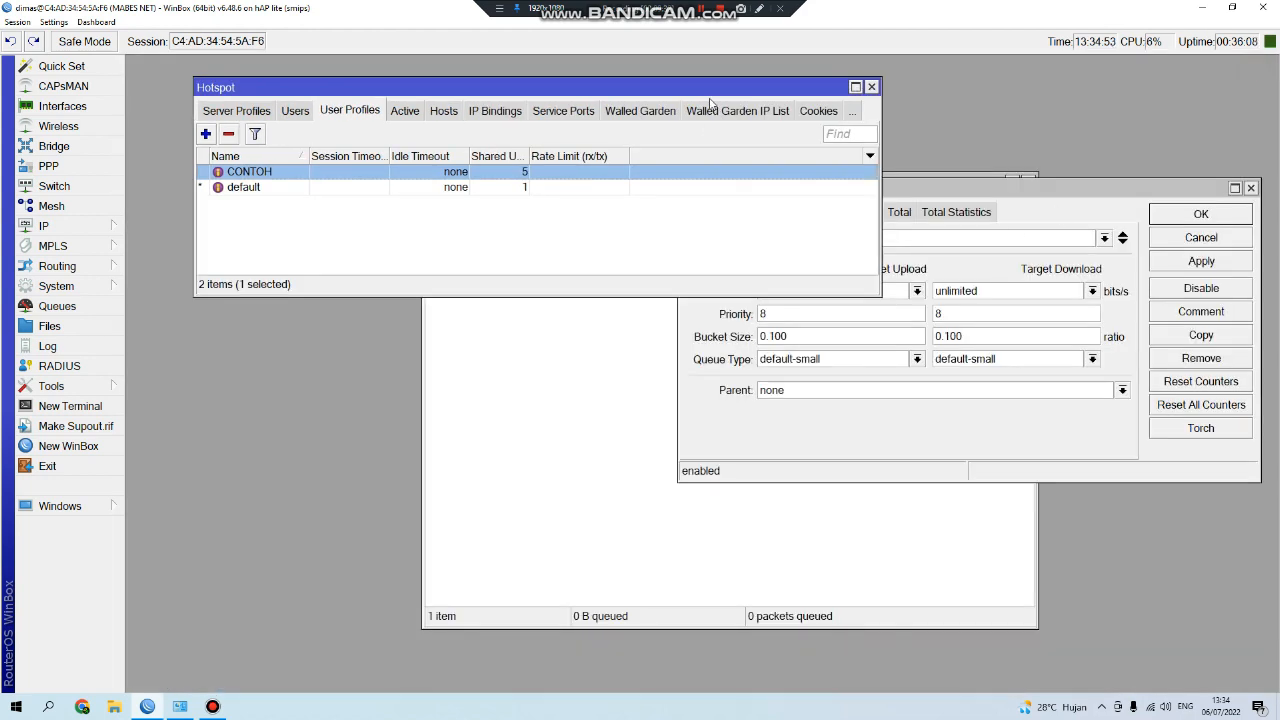
{"action": "left_click_drag", "start_coordinate": [710, 92], "coordinate": [604, 53]}
{"action": "left_click", "coordinate": [912, 190]}
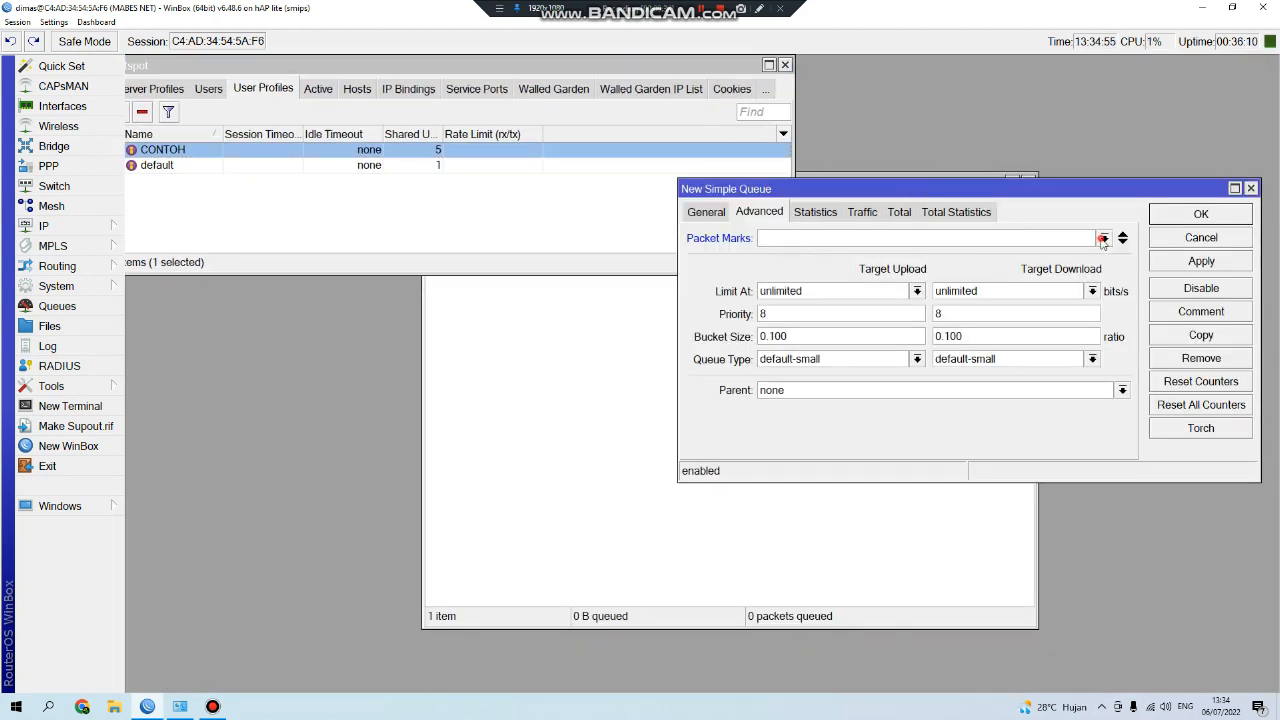
{"action": "left_click", "coordinate": [1104, 238]}
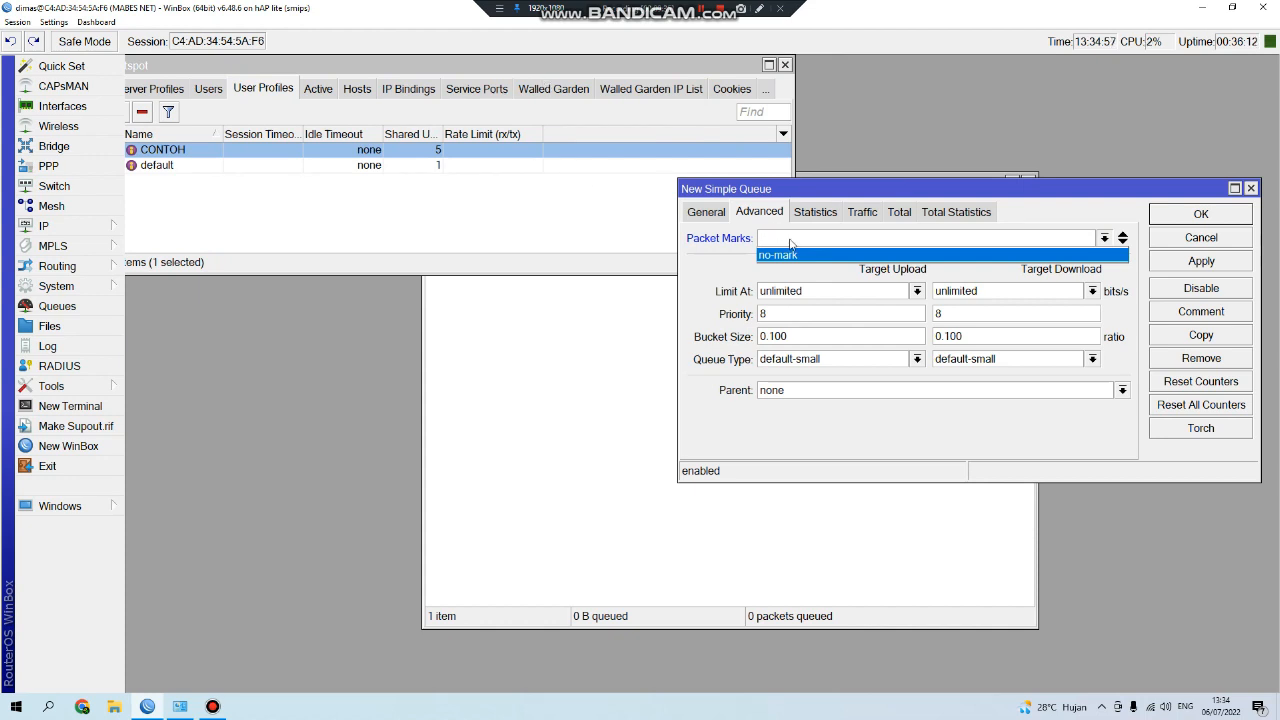
{"action": "left_click", "coordinate": [464, 68]}
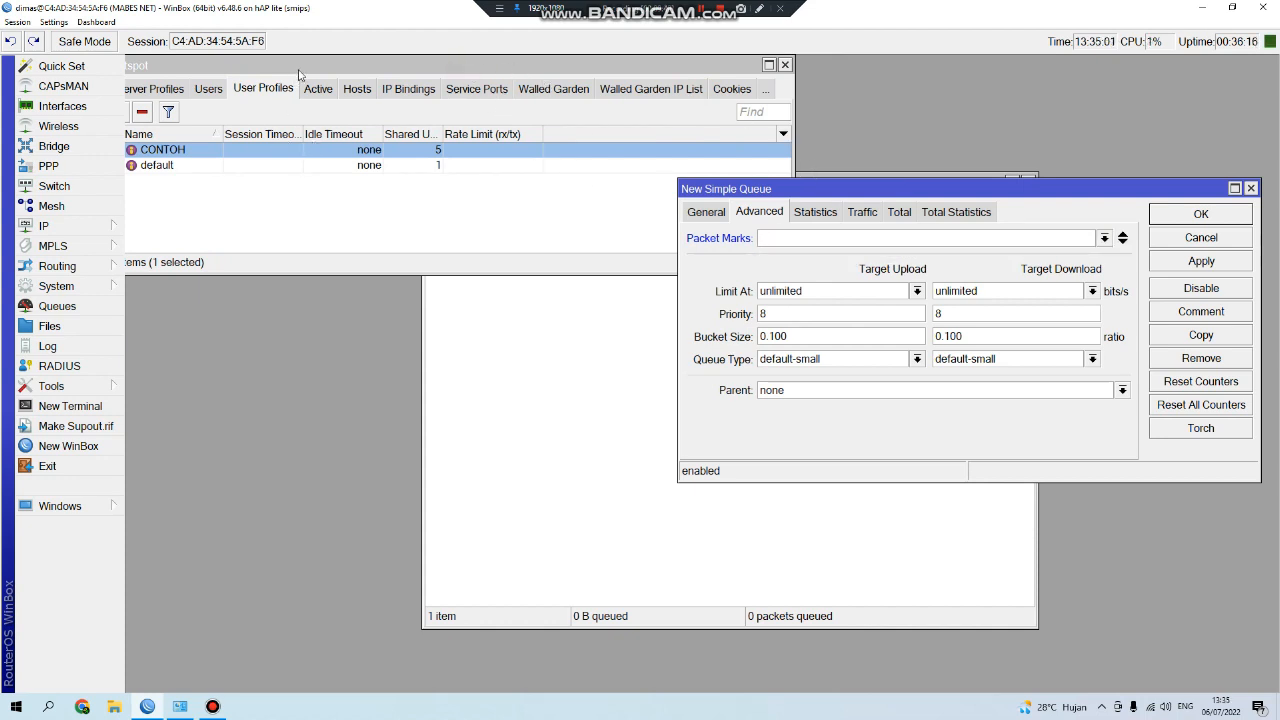
Look over the CONTOH profile again and keep test as the RANI queue's packet mark.
{"action": "mouse_move", "coordinate": [298, 65]}
{"action": "left_mouse_down"}
{"action": "mouse_move", "coordinate": [341, 64]}
{"action": "mouse_move", "coordinate": [318, 64]}
{"action": "left_mouse_up"}
{"action": "double_click", "coordinate": [290, 153]}
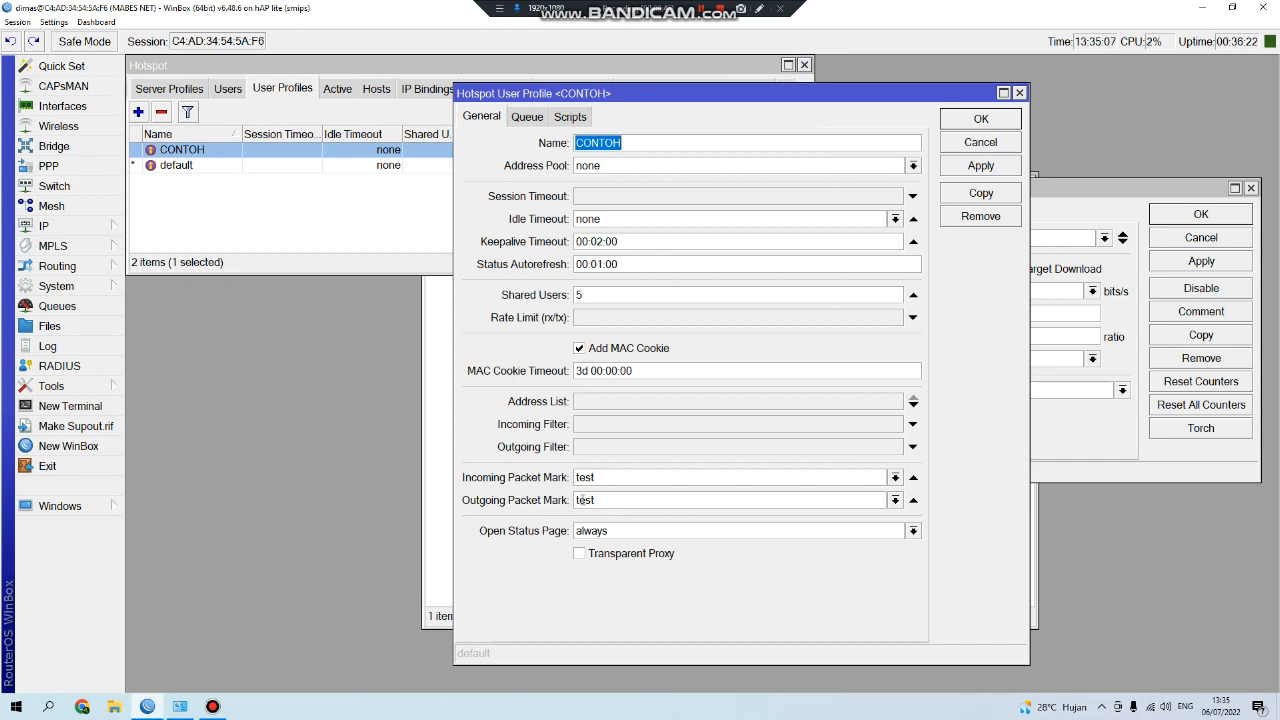
{"action": "left_click", "coordinate": [981, 142]}
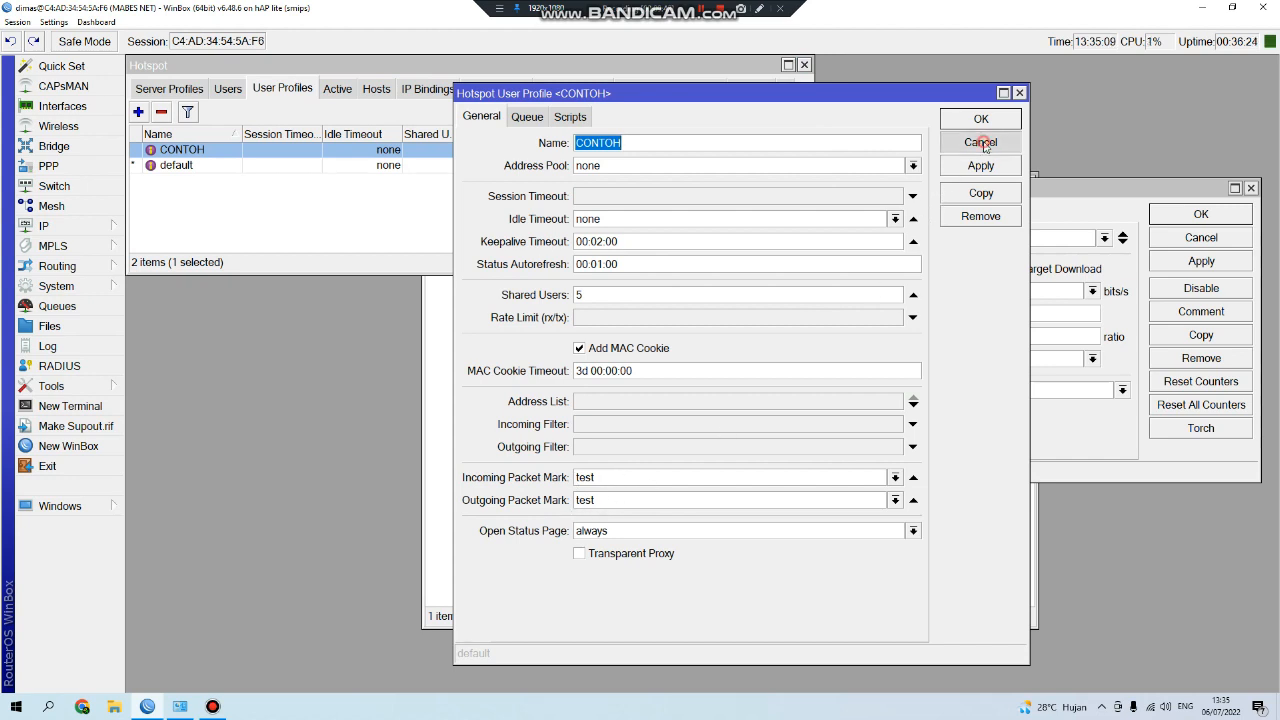
{"action": "left_click", "coordinate": [861, 242]}
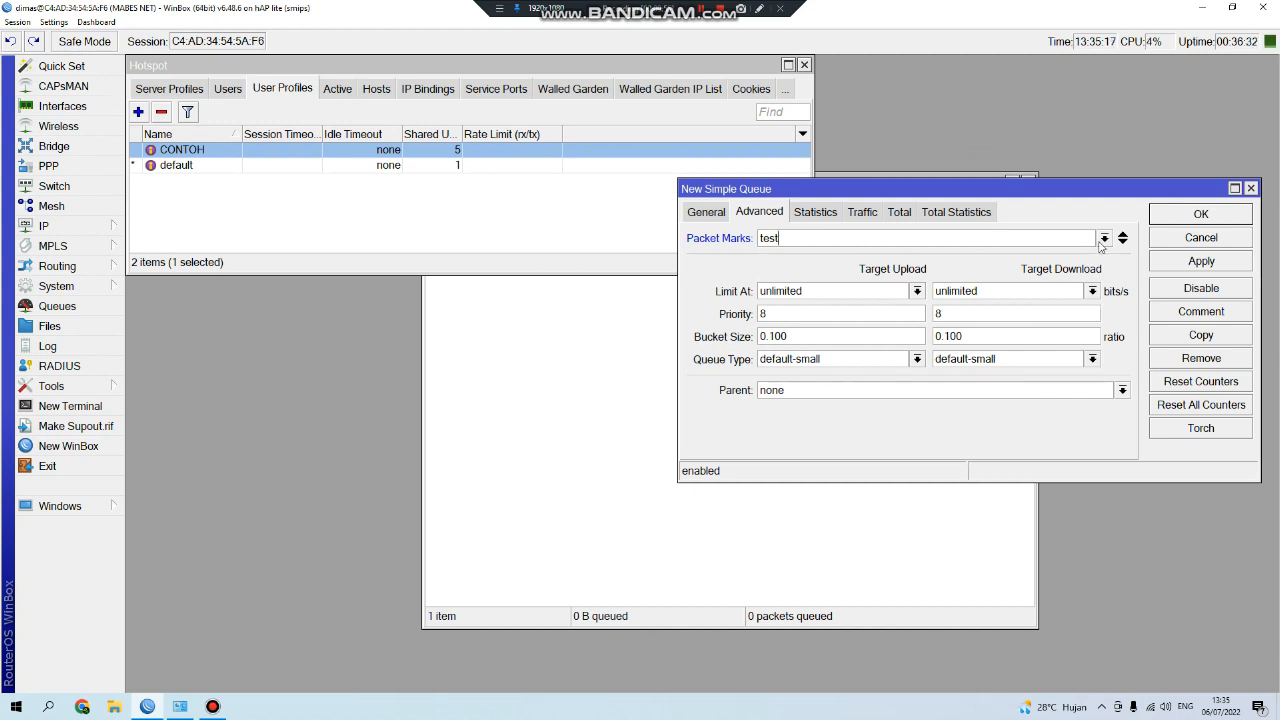
{"action": "left_click", "coordinate": [1104, 239]}
{"action": "left_click", "coordinate": [1104, 239]}
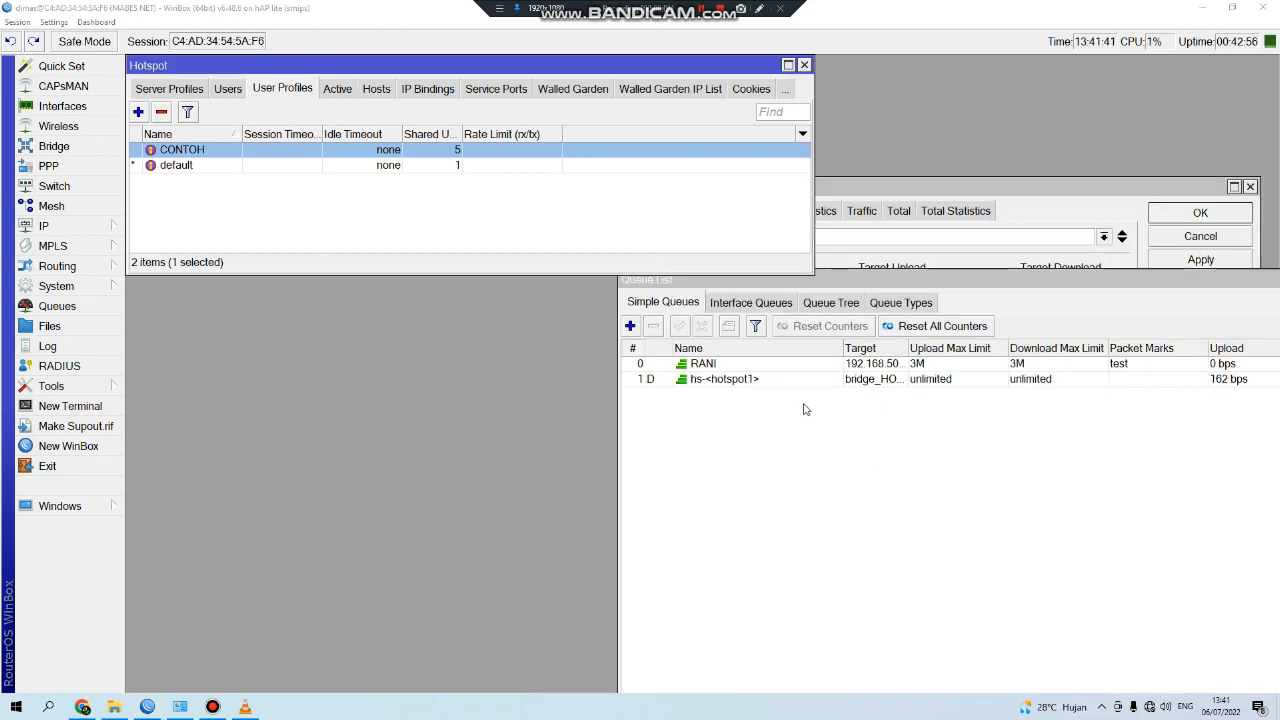
Show the hotspot's Active users list, which is still empty.
{"action": "left_click", "coordinate": [337, 89]}
{"action": "left_click", "coordinate": [280, 89]}
{"action": "left_click", "coordinate": [337, 89]}
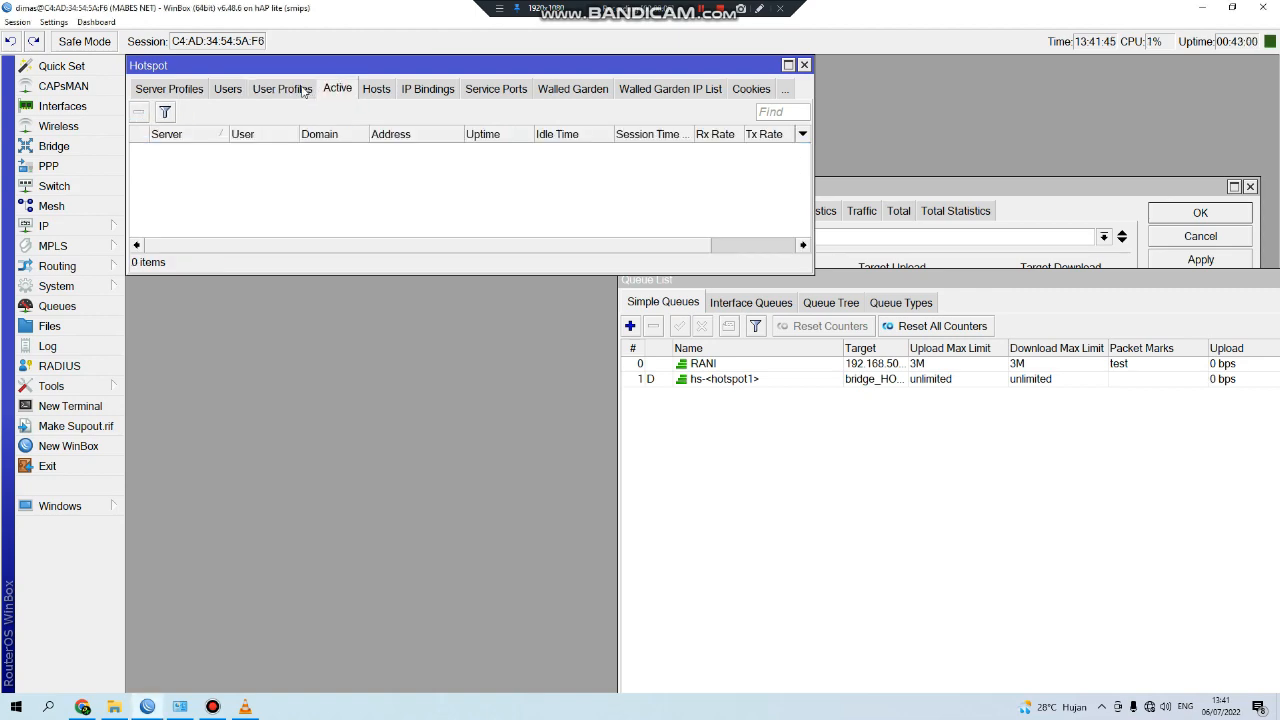
{"action": "left_click", "coordinate": [302, 89]}
{"action": "left_click", "coordinate": [337, 89]}
Log in to the mabes.net hotspot with the voucher code, then minimize Chrome.
{"action": "left_click", "coordinate": [82, 707]}
{"action": "left_click", "coordinate": [628, 235]}
{"action": "type", "text": "r"}
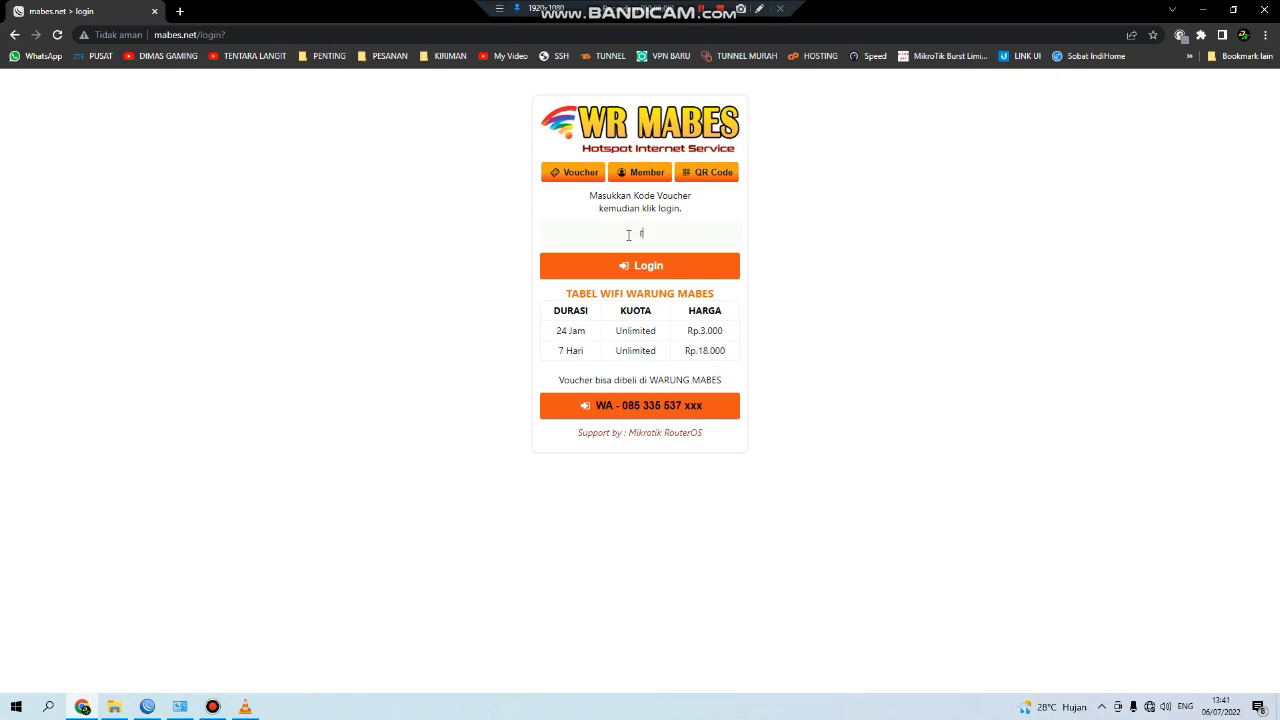
{"action": "type", "text": "ani1234"}
{"action": "left_click", "coordinate": [655, 268]}
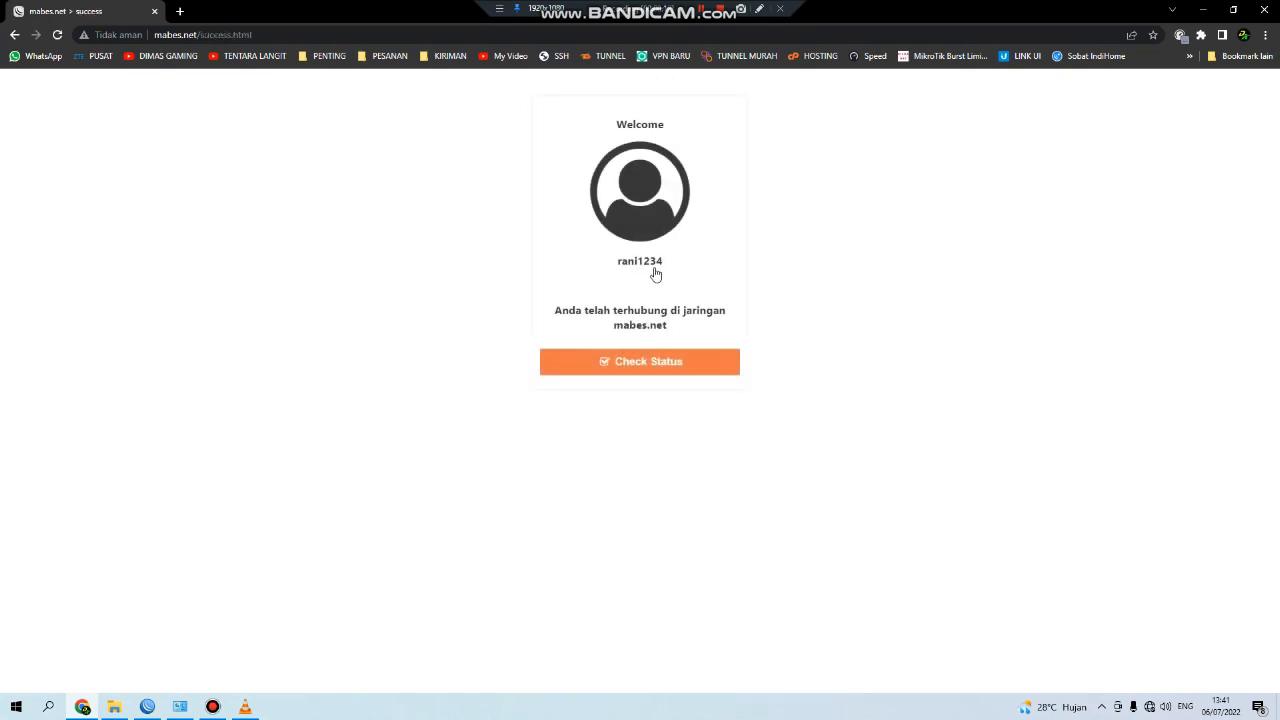
{"action": "left_click", "coordinate": [1203, 9]}
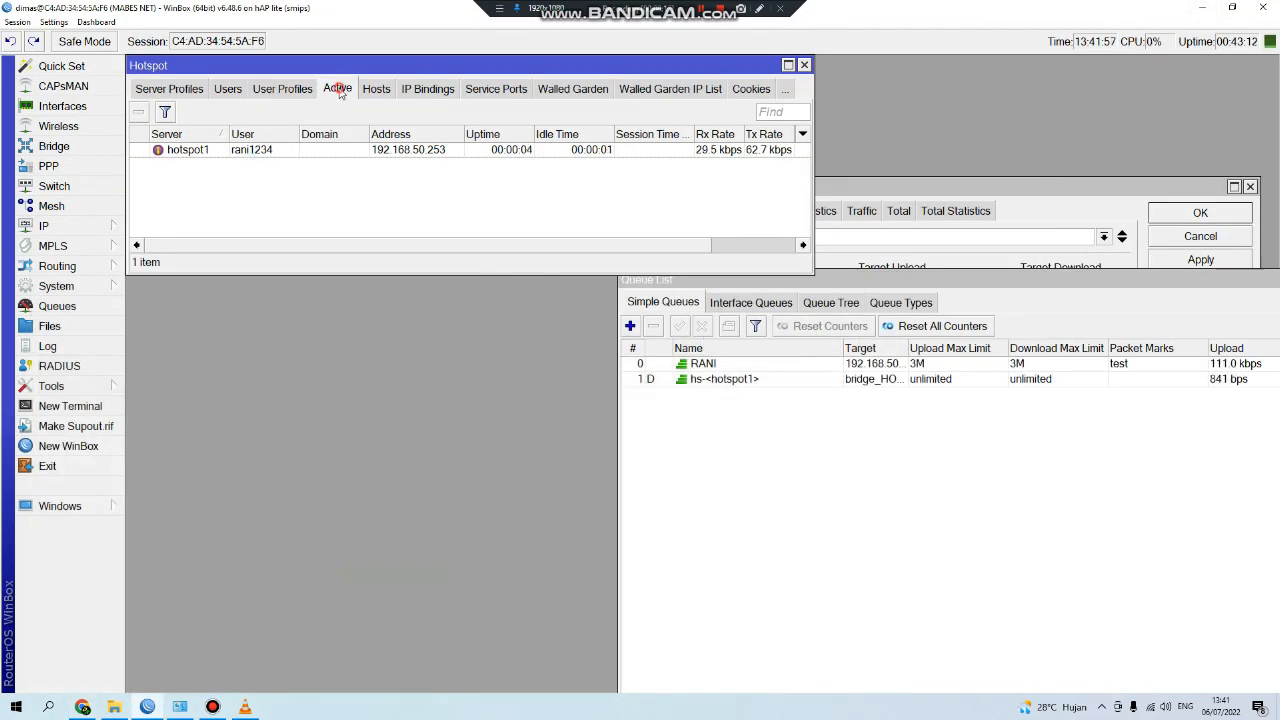
Inspect the mangle mark-packet rule for 192.168.50.253, then bring up RANI's Advanced settings.
{"action": "left_click", "coordinate": [319, 149]}
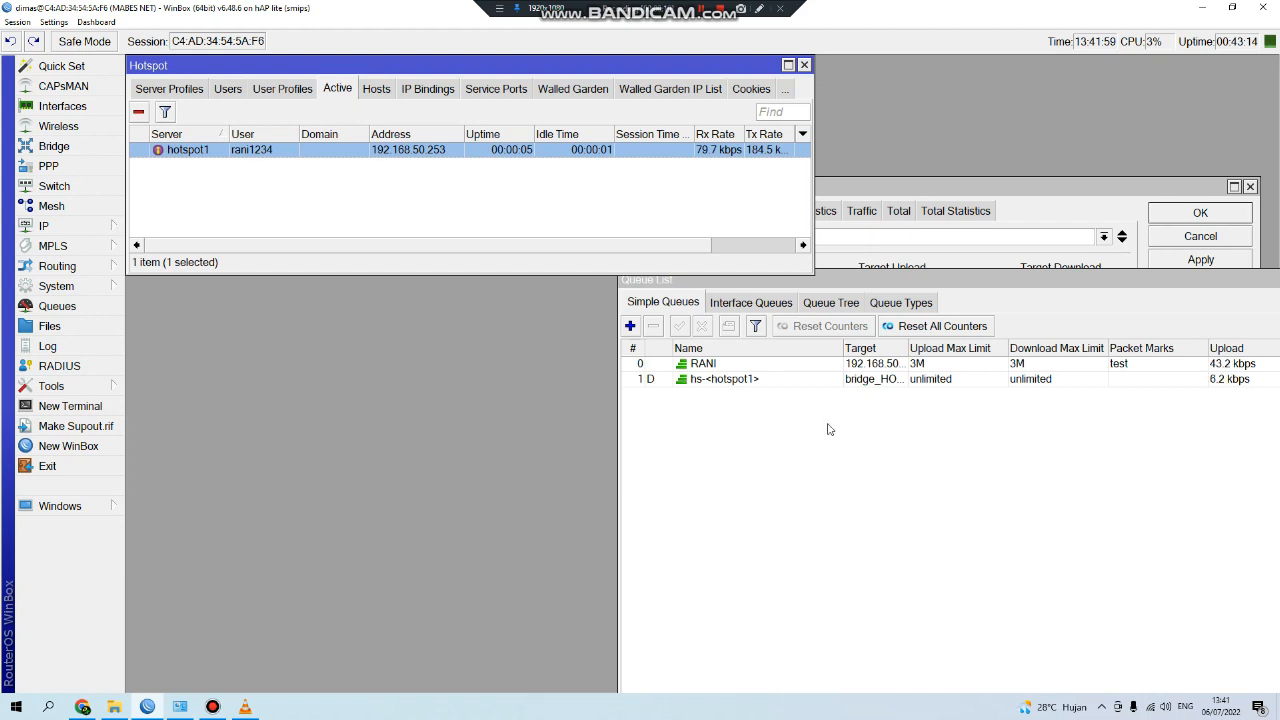
{"action": "left_click", "coordinate": [106, 230]}
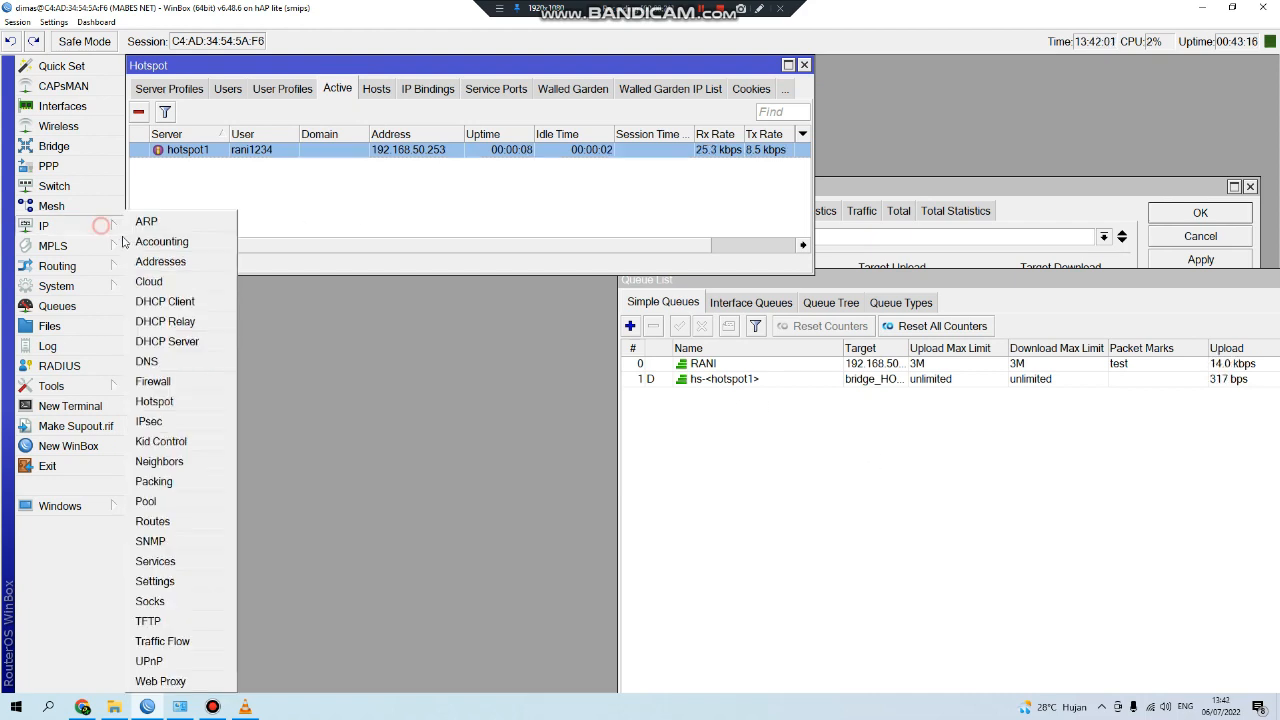
{"action": "left_click", "coordinate": [195, 382]}
{"action": "left_click", "coordinate": [308, 378]}
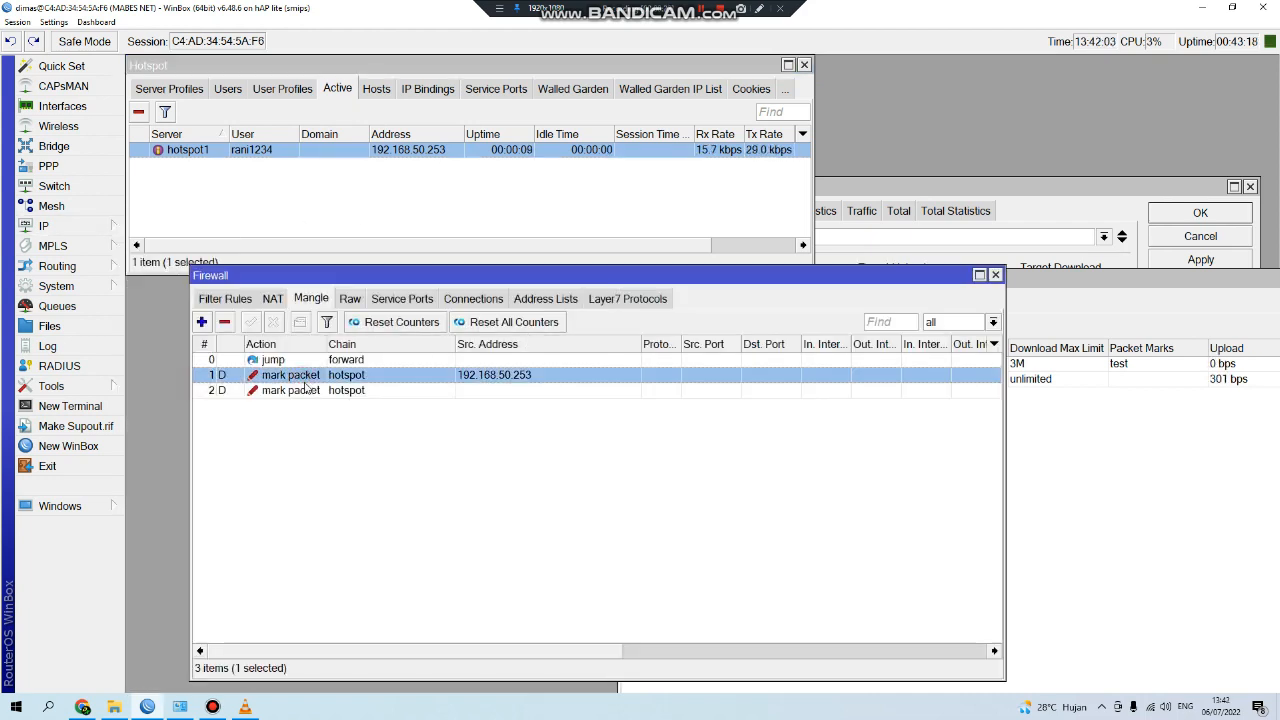
{"action": "left_click", "coordinate": [995, 275]}
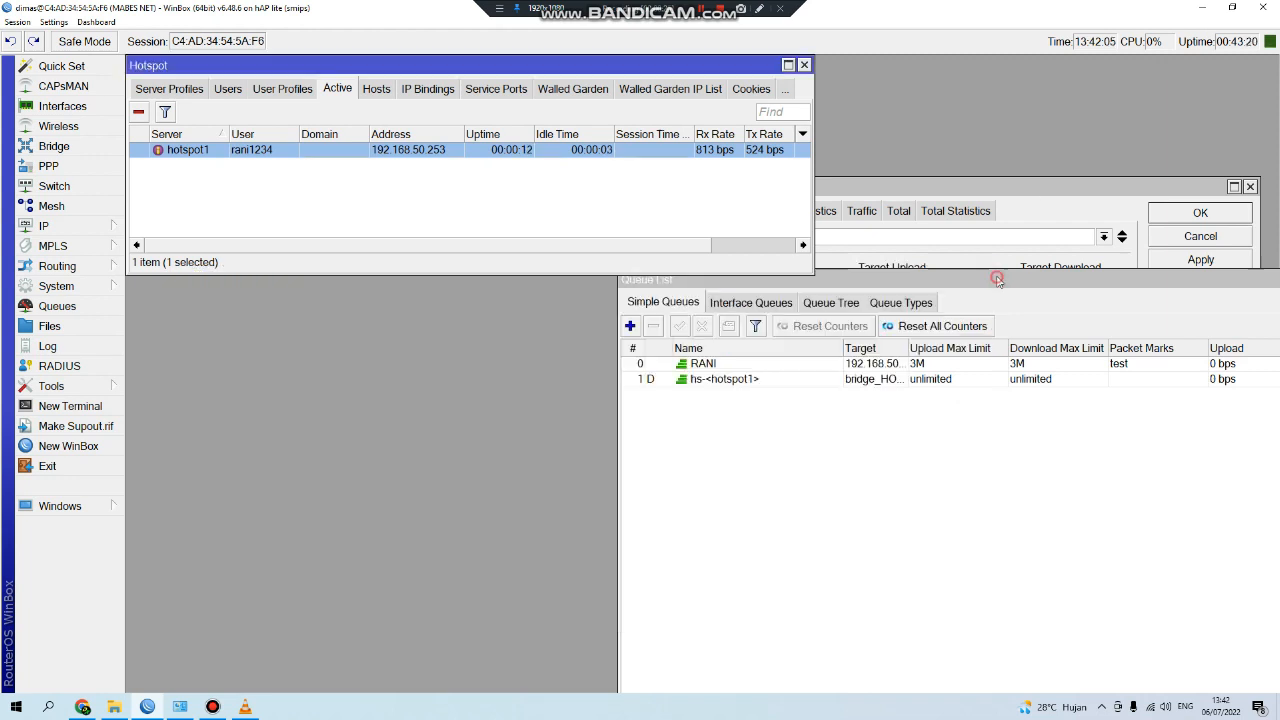
{"action": "left_click", "coordinate": [1035, 190]}
{"action": "left_click", "coordinate": [705, 211]}
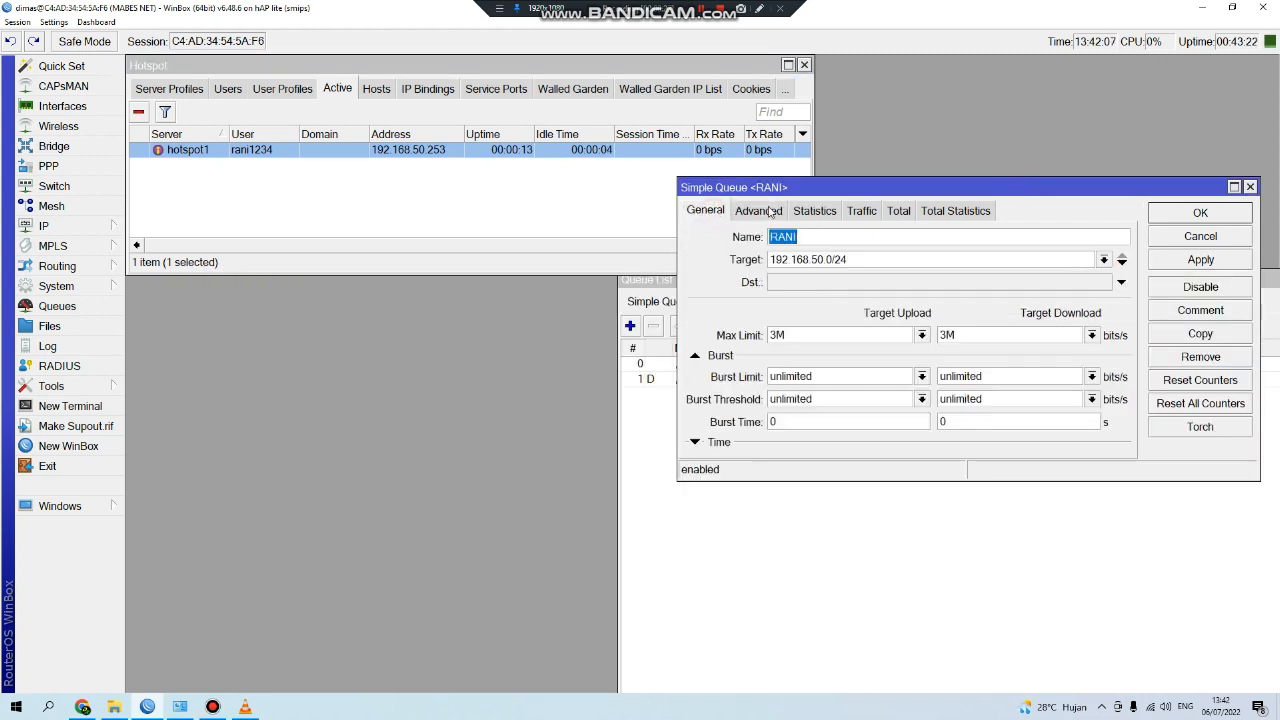
Set the RANI queue's packet mark to test on its Advanced settings.
{"action": "left_click", "coordinate": [759, 211]}
{"action": "left_click", "coordinate": [705, 211]}
{"action": "left_click", "coordinate": [759, 211]}
{"action": "left_click", "coordinate": [705, 211]}
{"action": "left_click", "coordinate": [768, 216]}
{"action": "left_click", "coordinate": [1102, 238]}
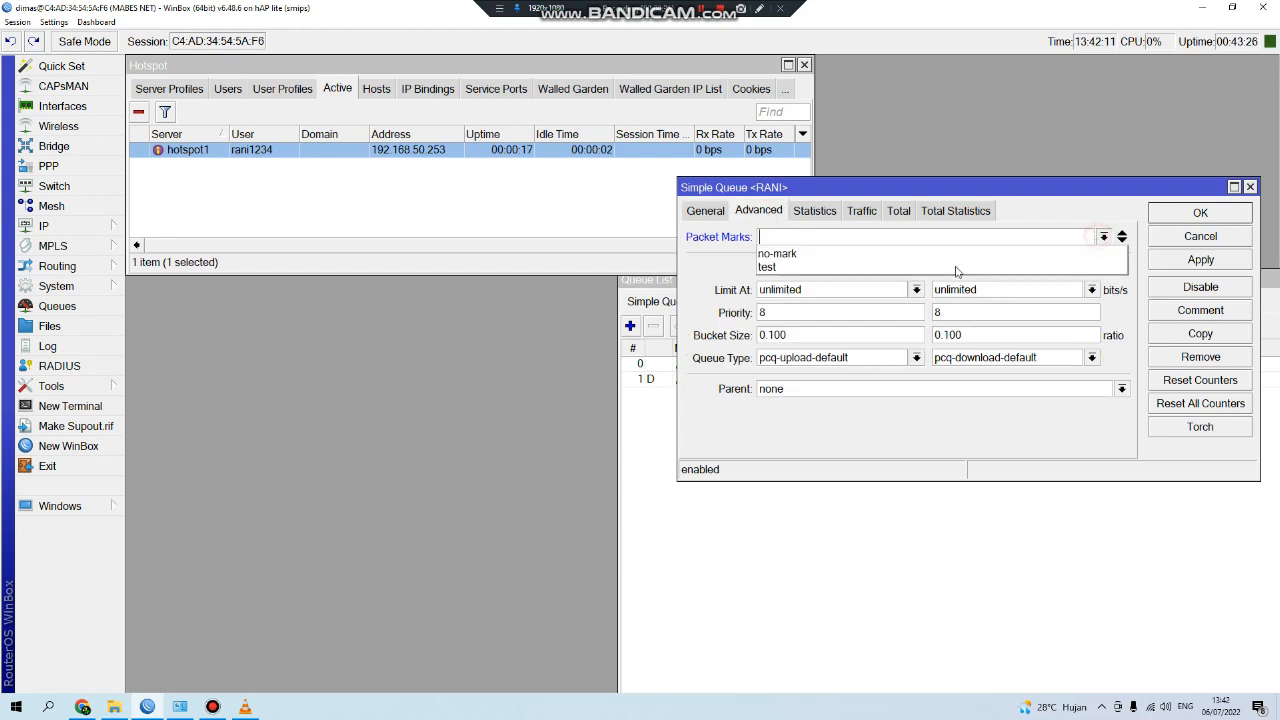
{"action": "left_click", "coordinate": [956, 268]}
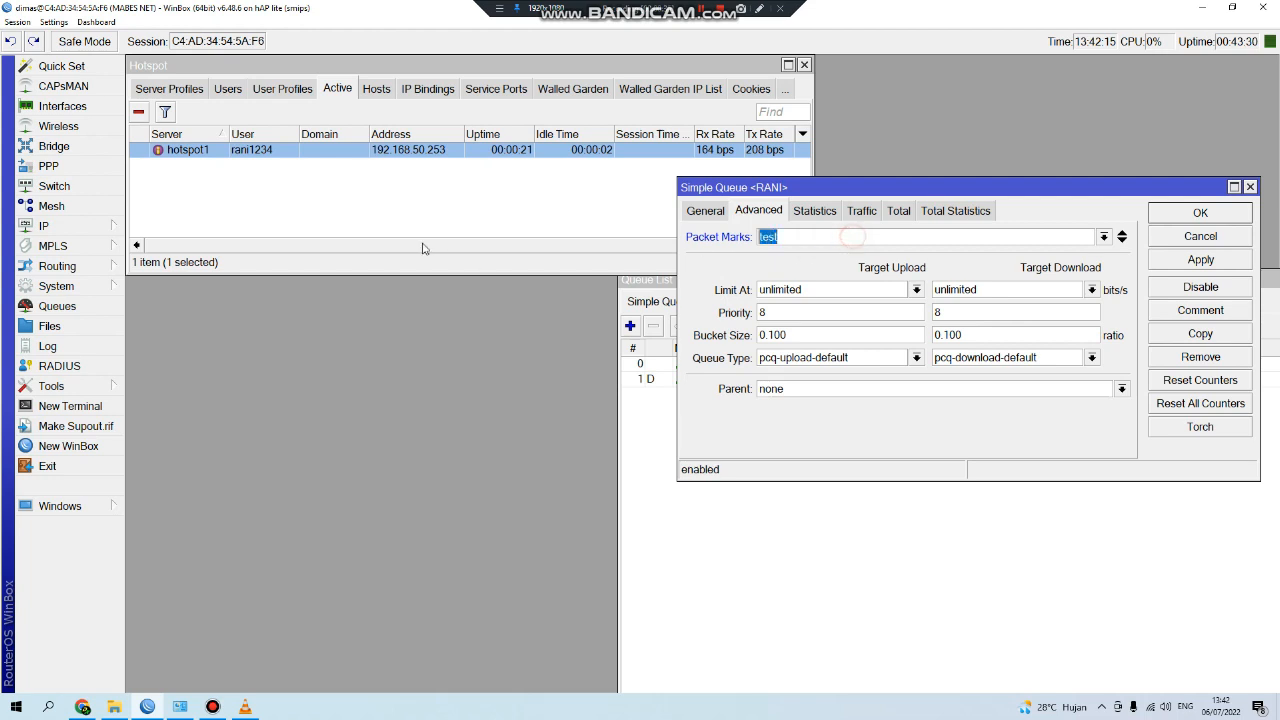
Check the CONTOH hotspot user profile without changing anything.
{"action": "left_click", "coordinate": [282, 89]}
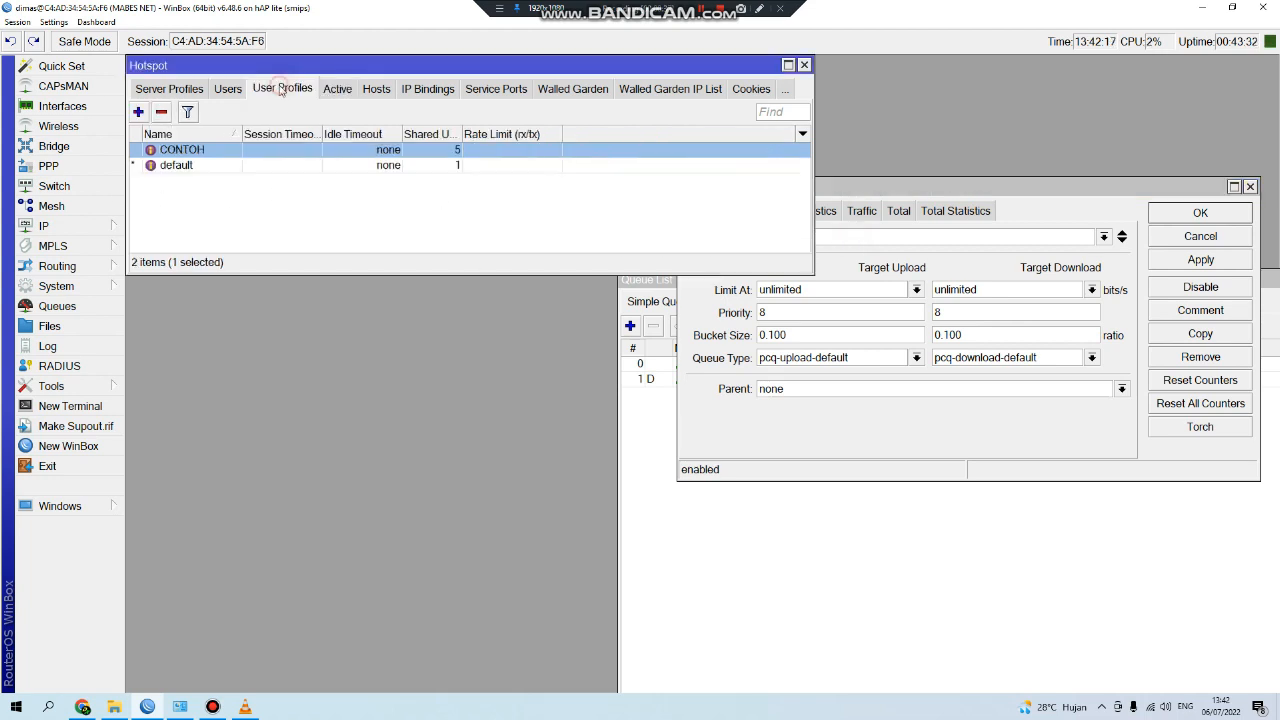
{"action": "double_click", "coordinate": [232, 151]}
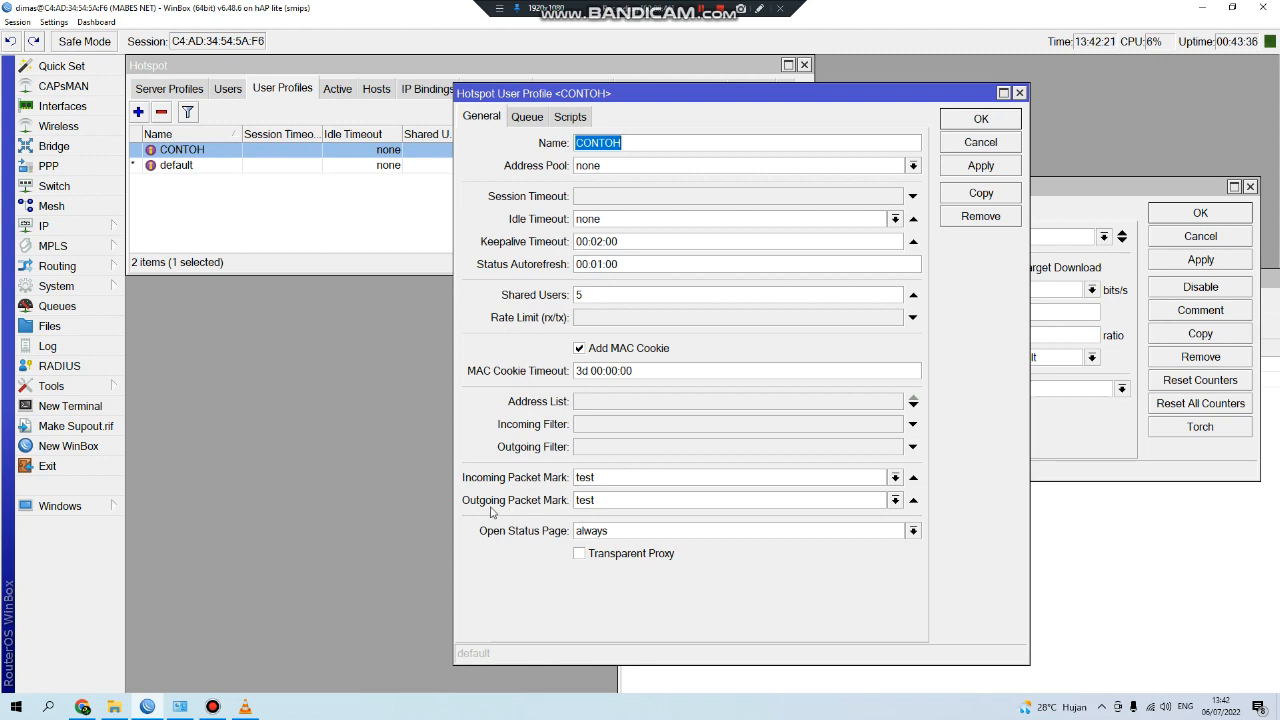
{"action": "left_click", "coordinate": [1009, 123]}
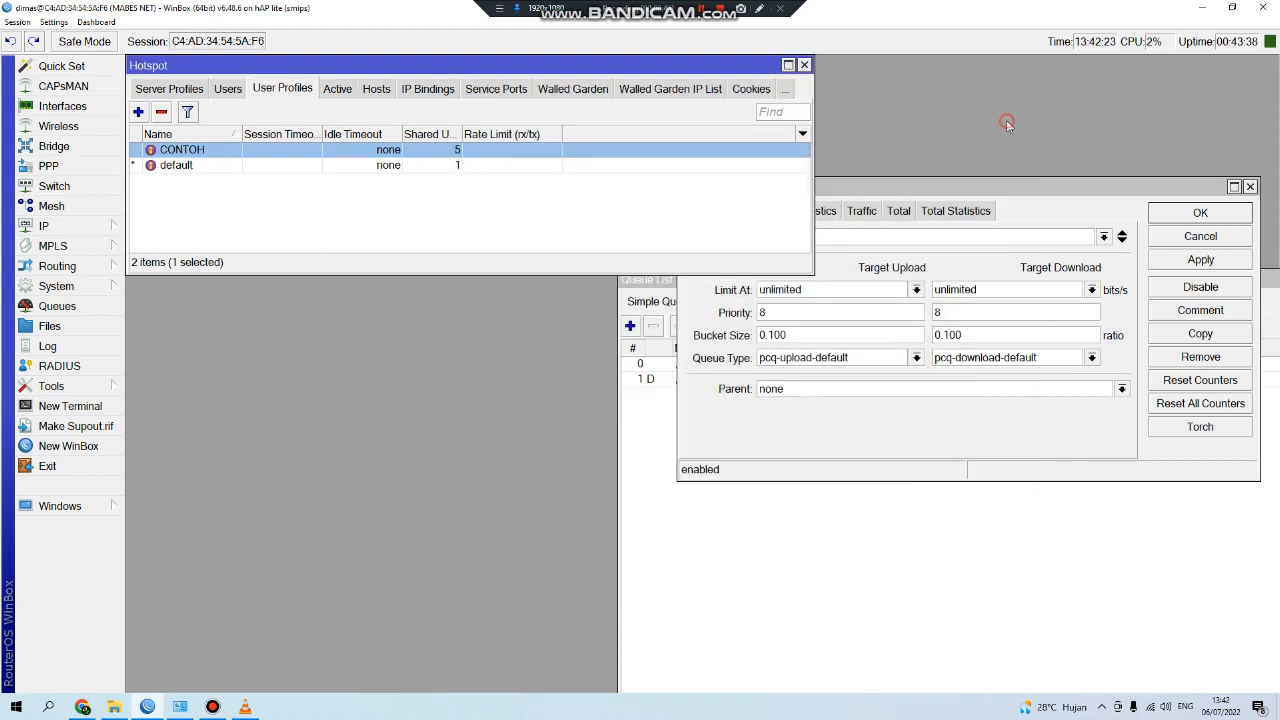
{"action": "left_click", "coordinate": [887, 195]}
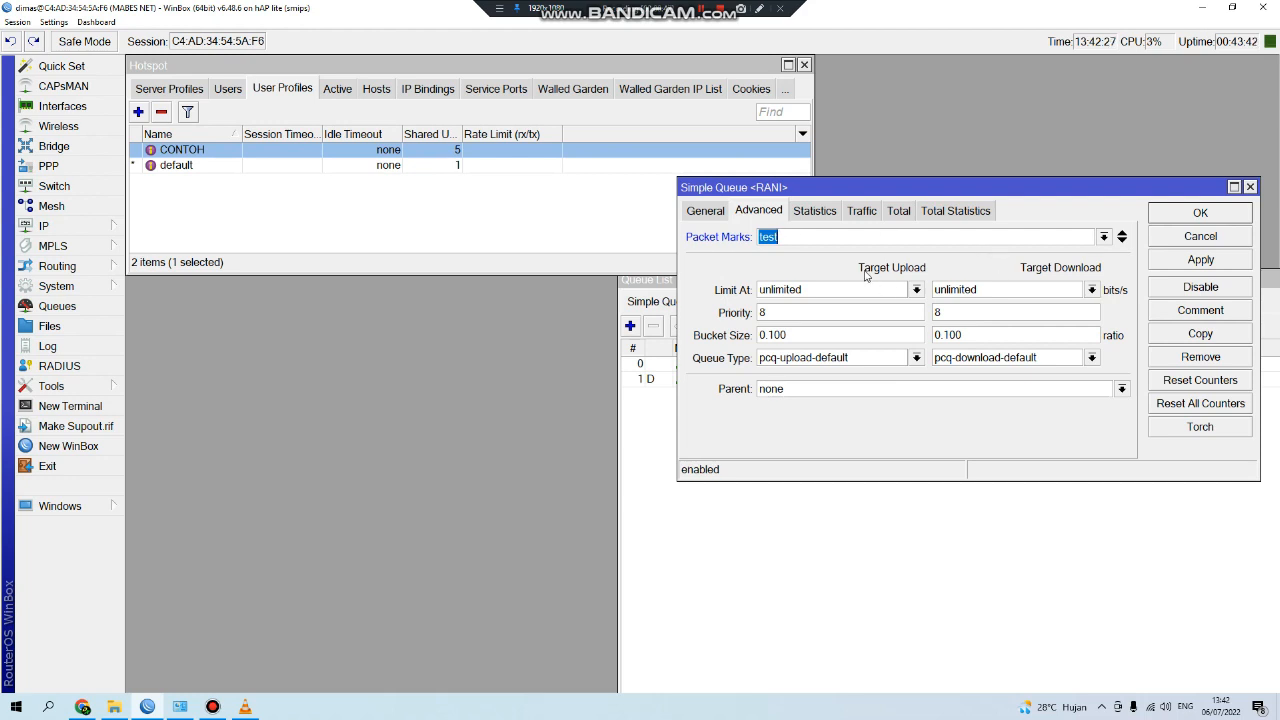
Choose pcq-upload-default and pcq-download-default as RANI's upload and download queue types.
{"action": "left_click", "coordinate": [916, 357]}
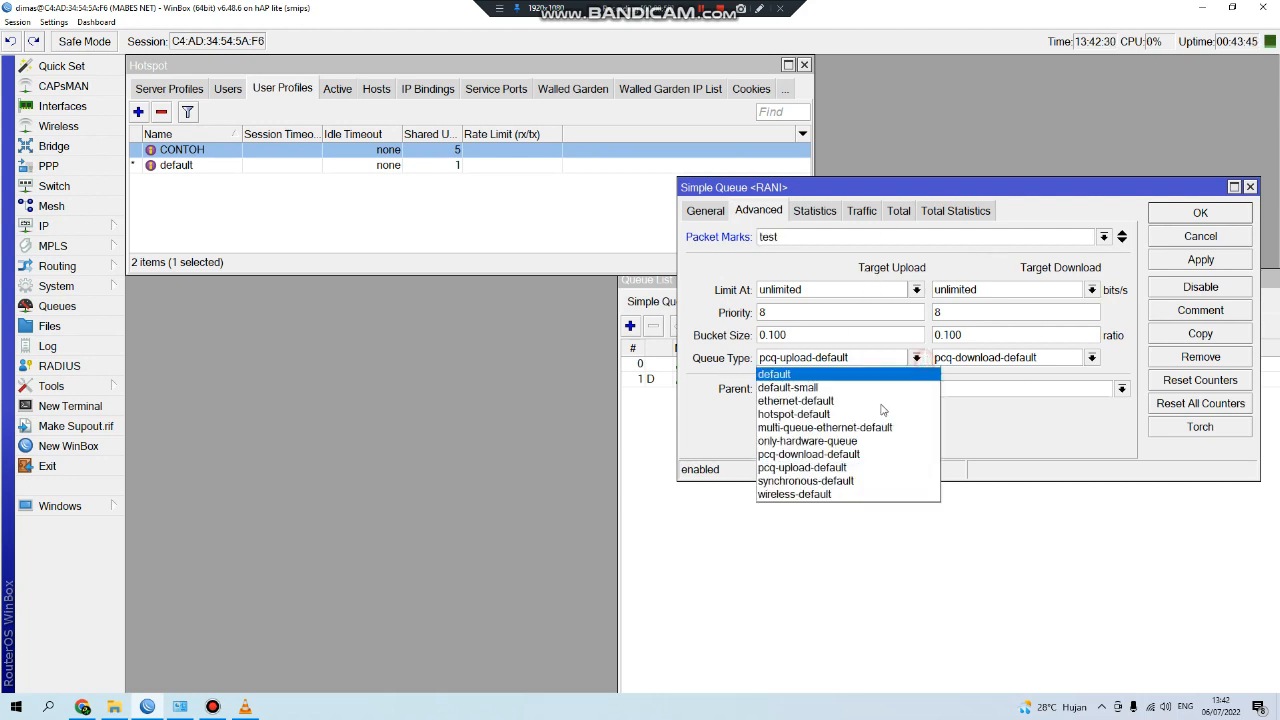
{"action": "left_click", "coordinate": [815, 466]}
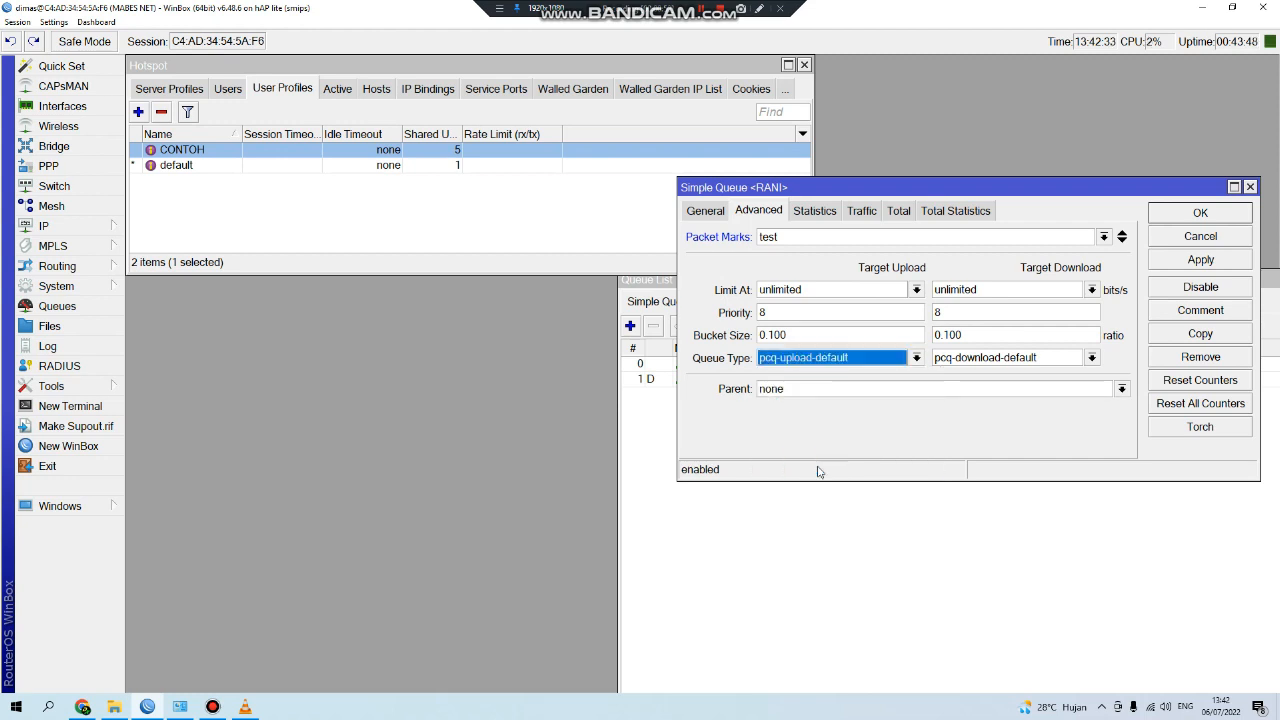
{"action": "left_click", "coordinate": [1093, 358]}
{"action": "left_click", "coordinate": [978, 458]}
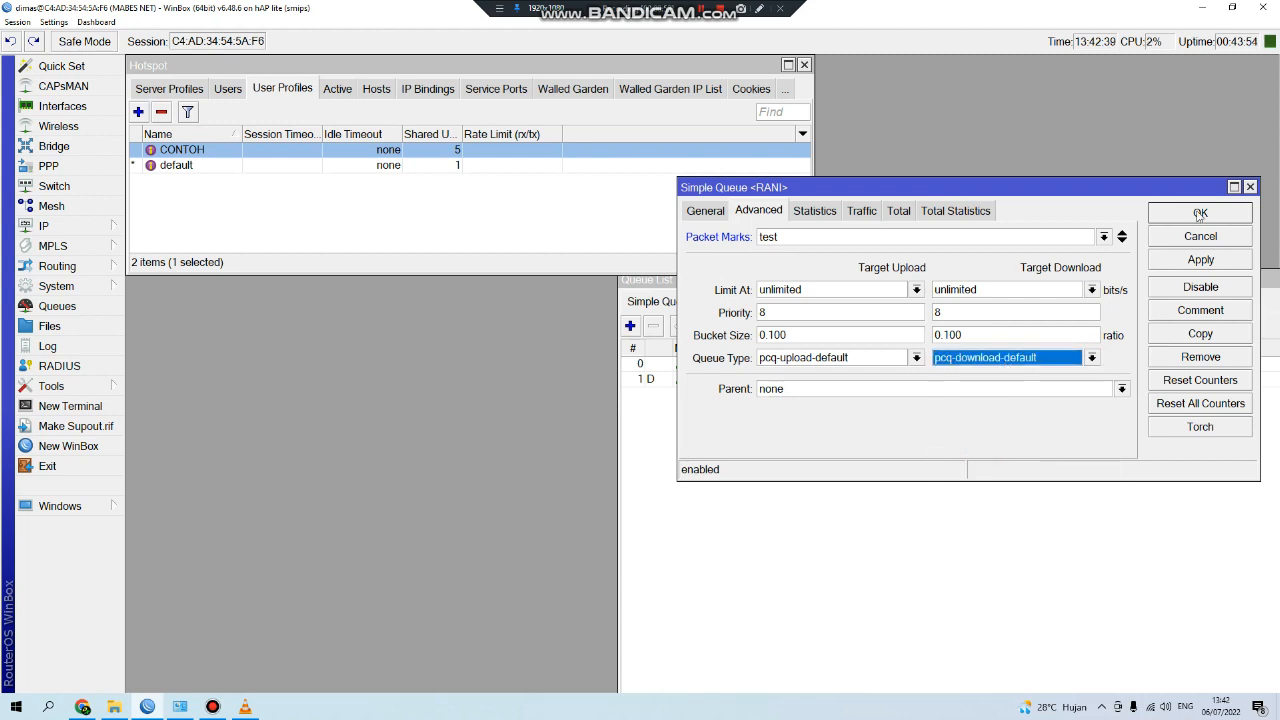
{"action": "left_click", "coordinate": [703, 211]}
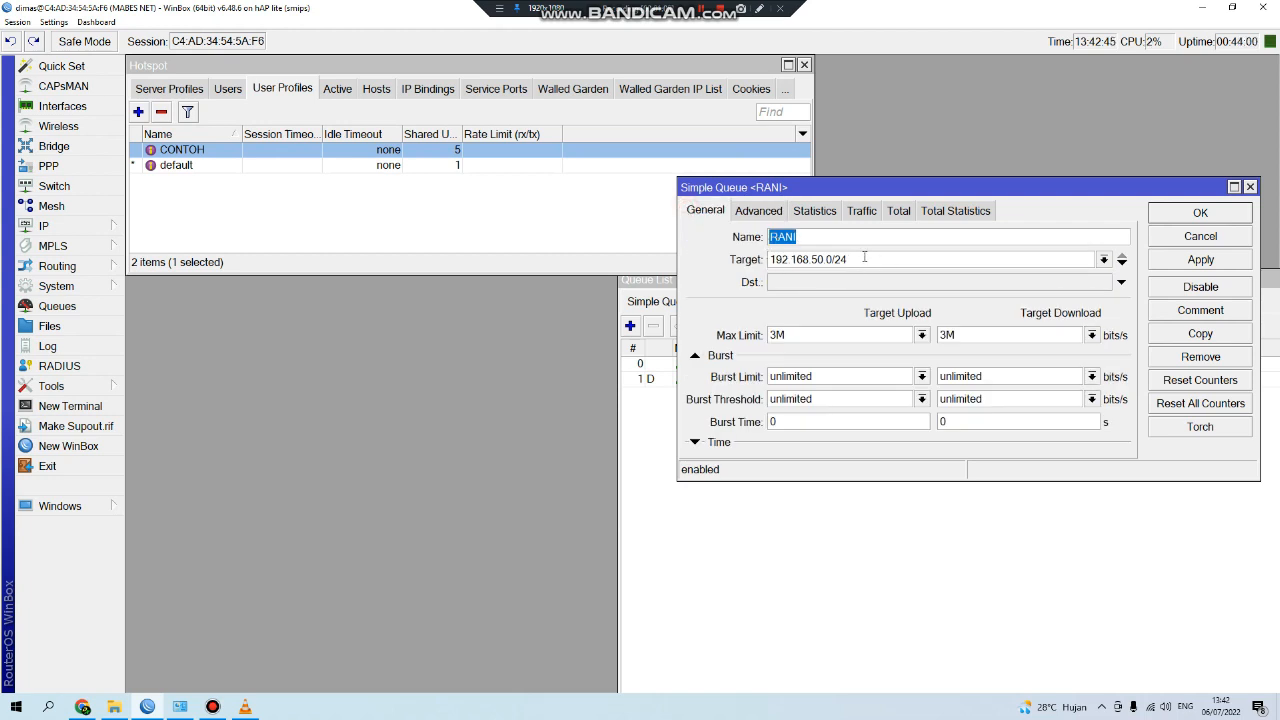
{"action": "left_click", "coordinate": [100, 226]}
{"action": "left_click", "coordinate": [162, 261]}
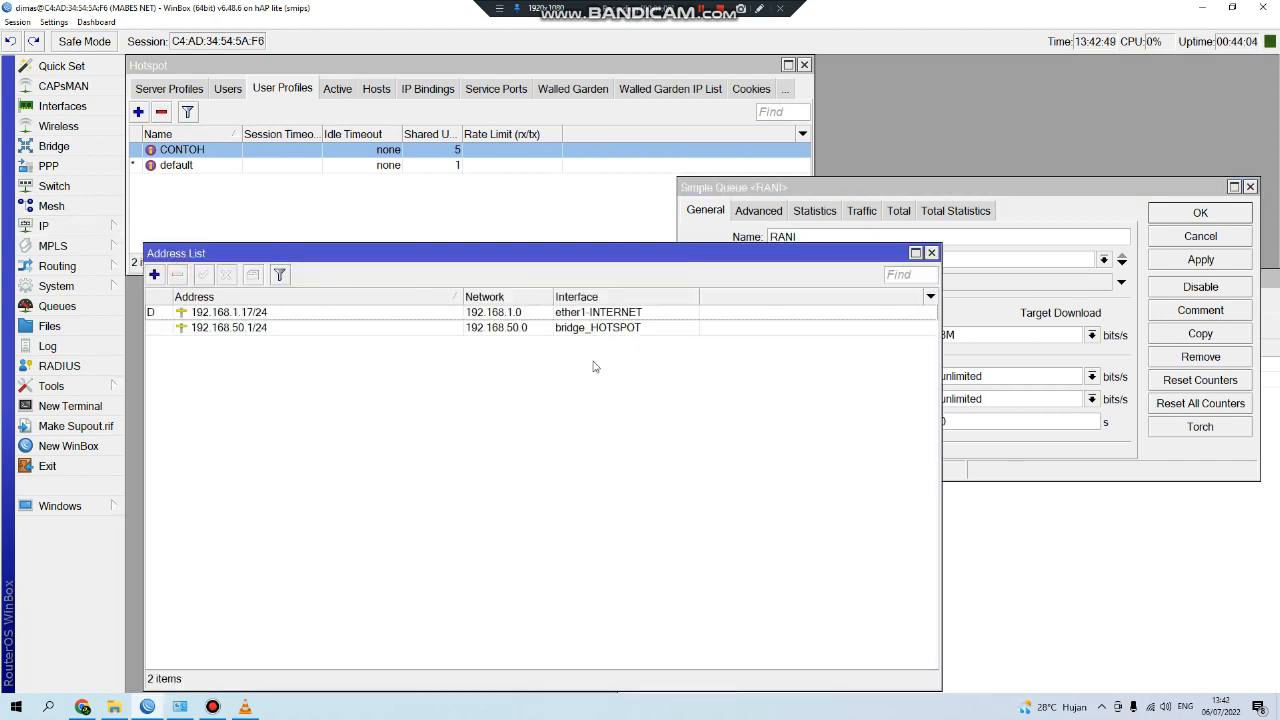
{"action": "left_click", "coordinate": [239, 330]}
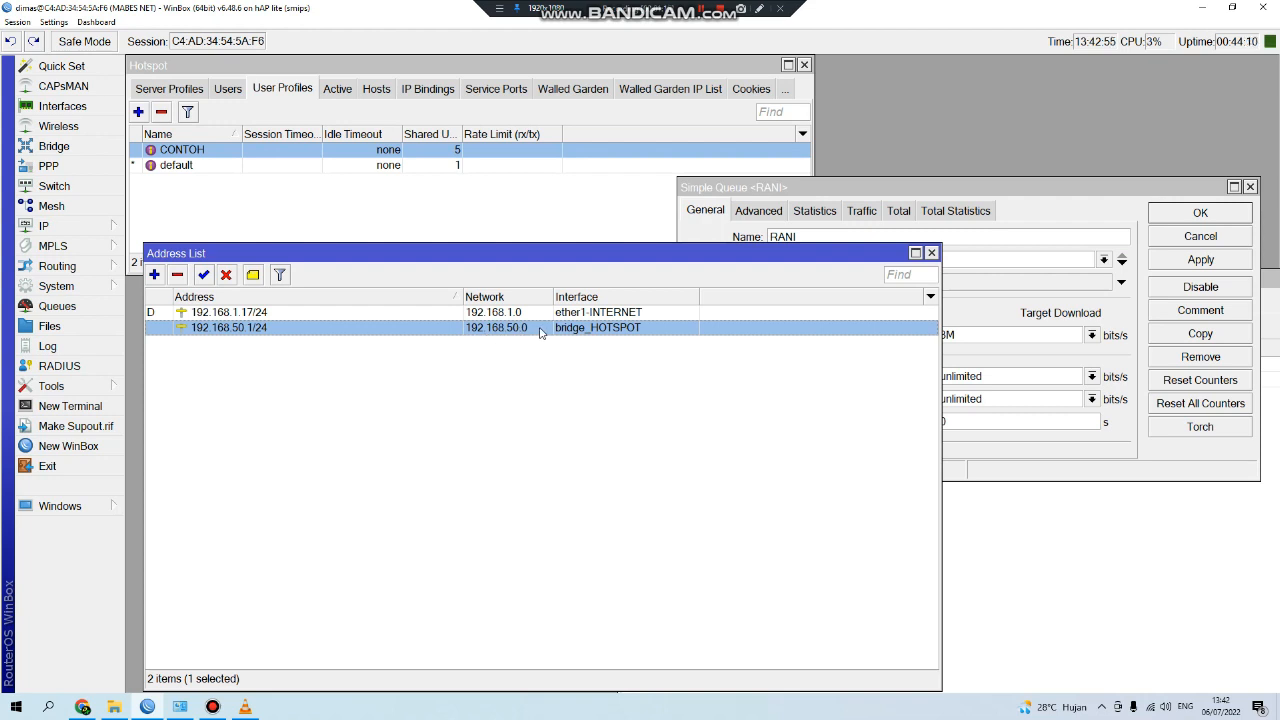
{"action": "left_click", "coordinate": [931, 252]}
{"action": "left_click", "coordinate": [852, 259]}
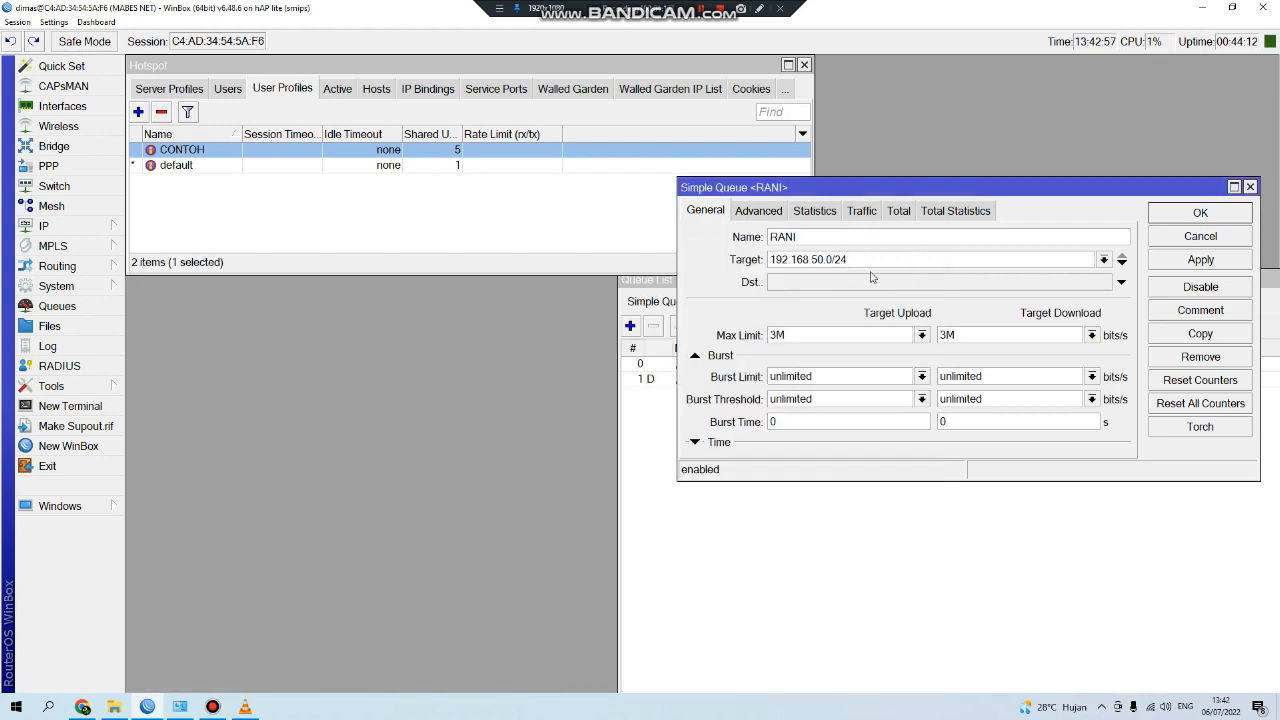
Pick packet mark test and pcq-download-default download type, save RANI, and select it.
{"action": "left_click", "coordinate": [757, 211]}
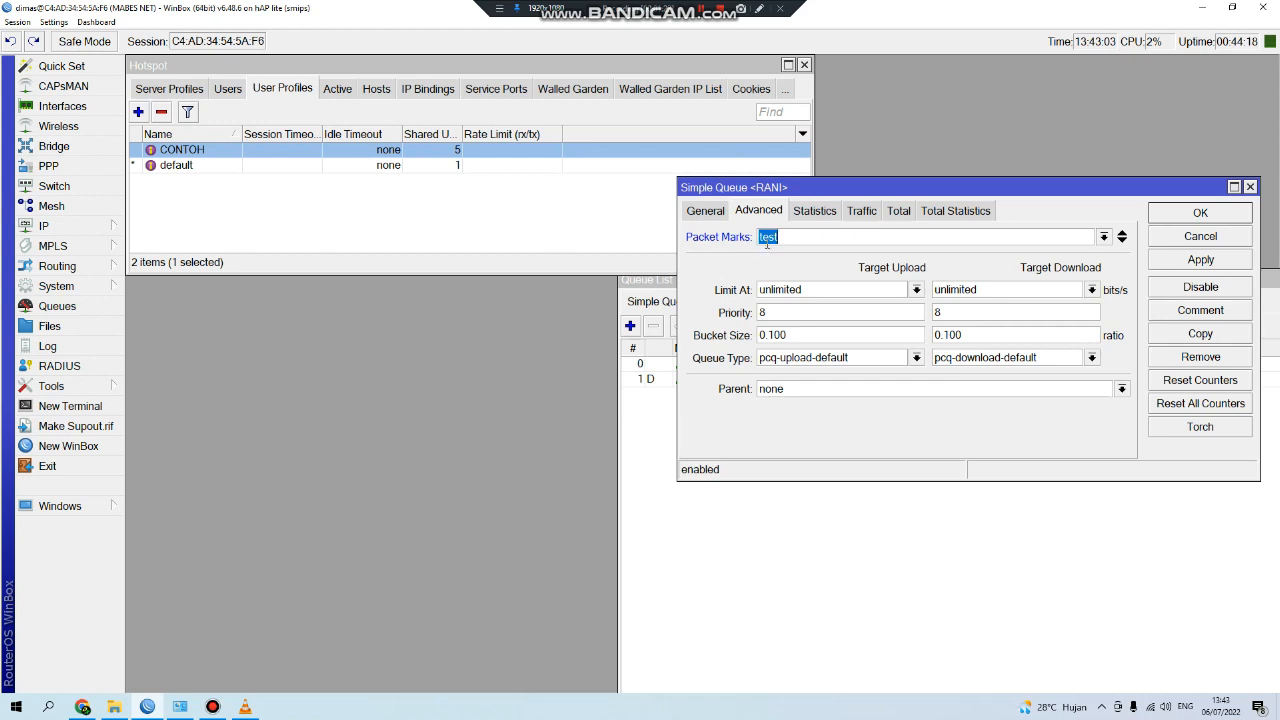
{"action": "left_click", "coordinate": [1104, 237]}
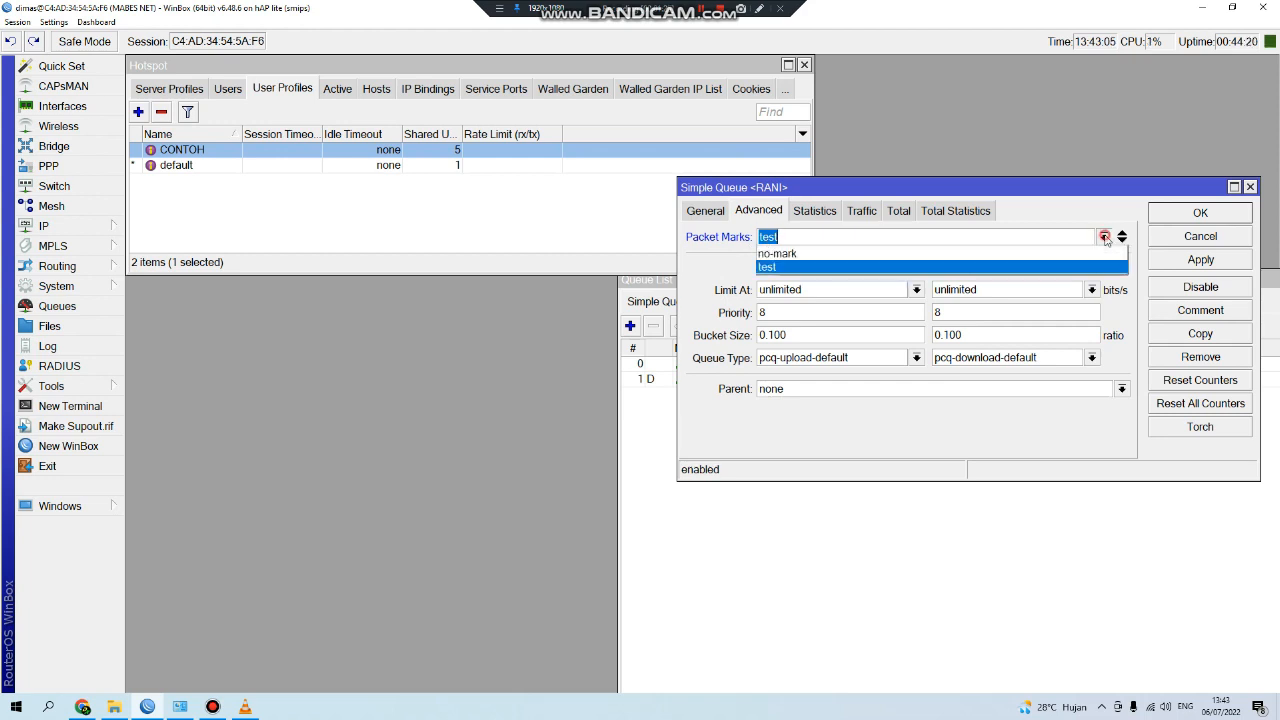
{"action": "left_click", "coordinate": [768, 268]}
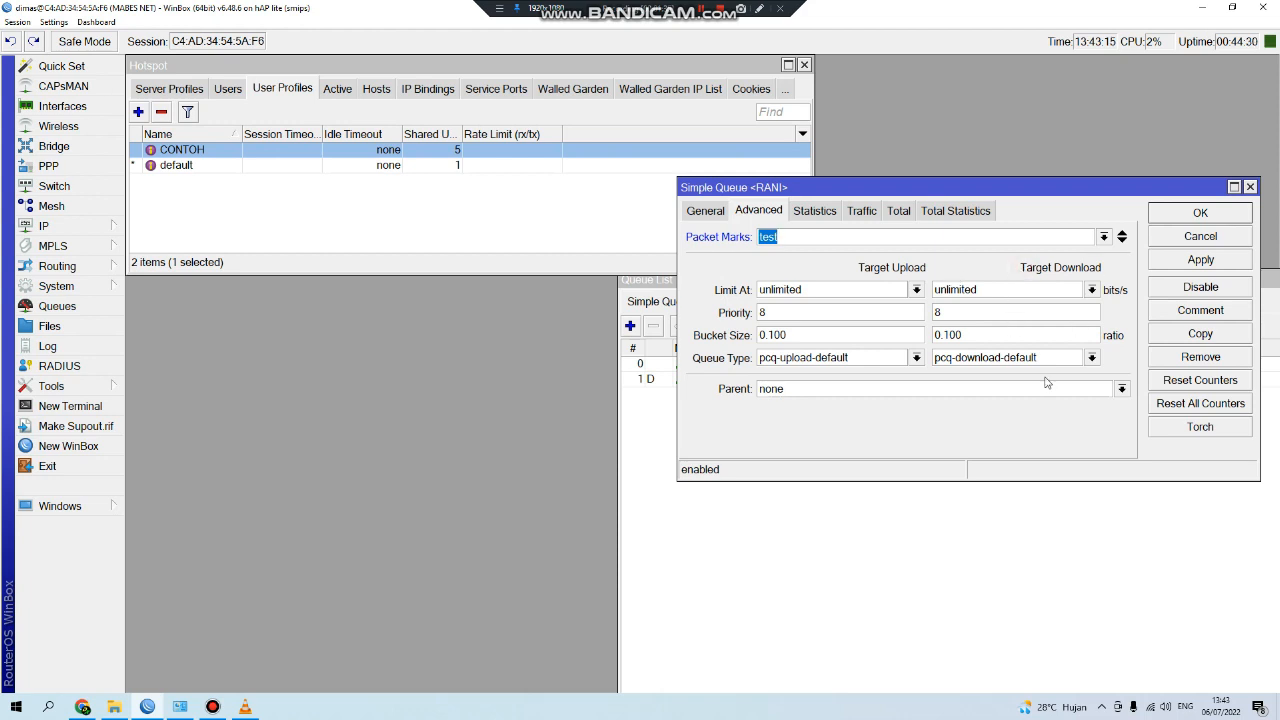
{"action": "left_click", "coordinate": [1091, 358]}
{"action": "left_click", "coordinate": [1000, 456]}
{"action": "left_click", "coordinate": [1200, 213]}
{"action": "left_click", "coordinate": [709, 368]}
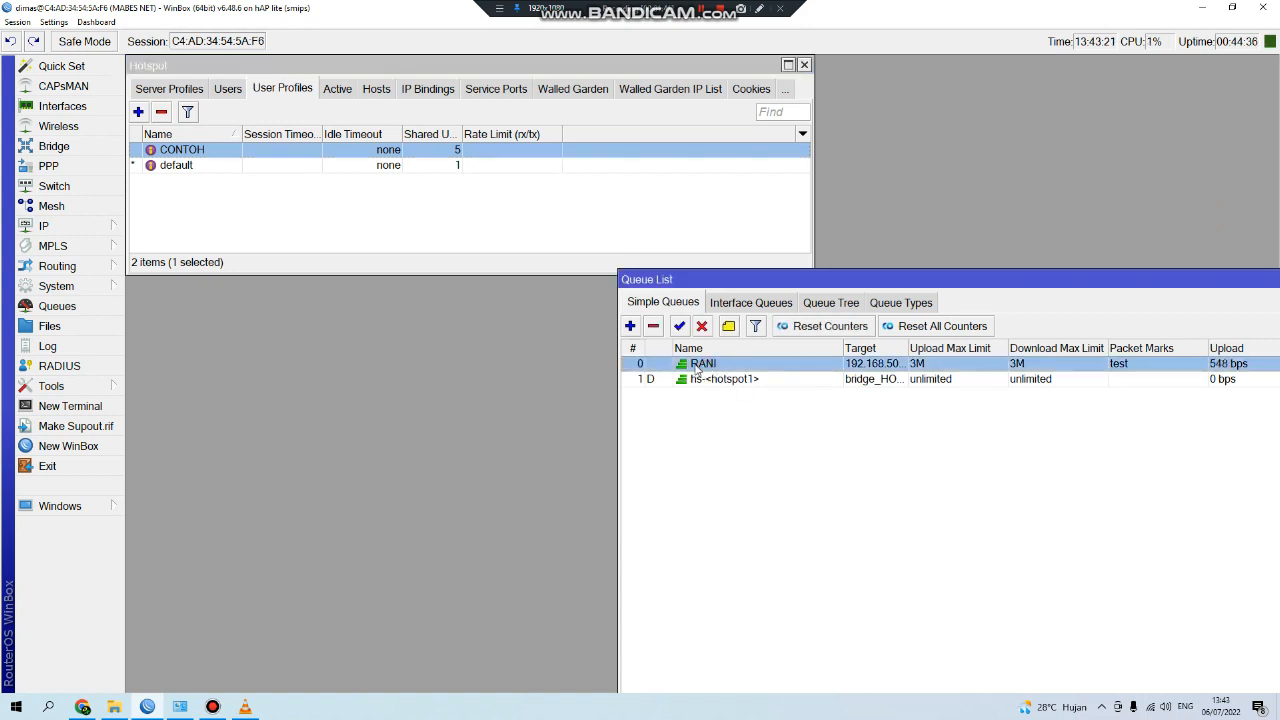
Drag RANI below and back above hs-<hotspot1>, sorting by # to check the order.
{"action": "left_click_drag", "start_coordinate": [697, 368], "coordinate": [706, 404]}
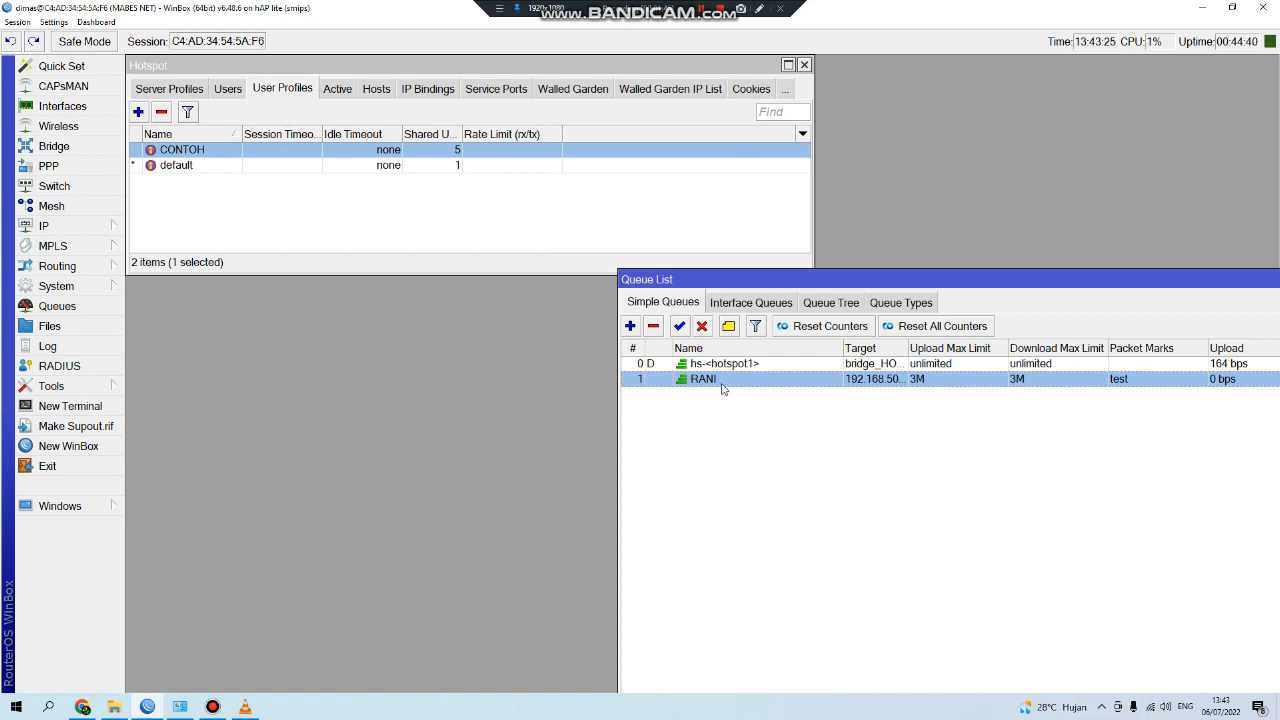
{"action": "left_click_drag", "start_coordinate": [722, 388], "coordinate": [723, 362]}
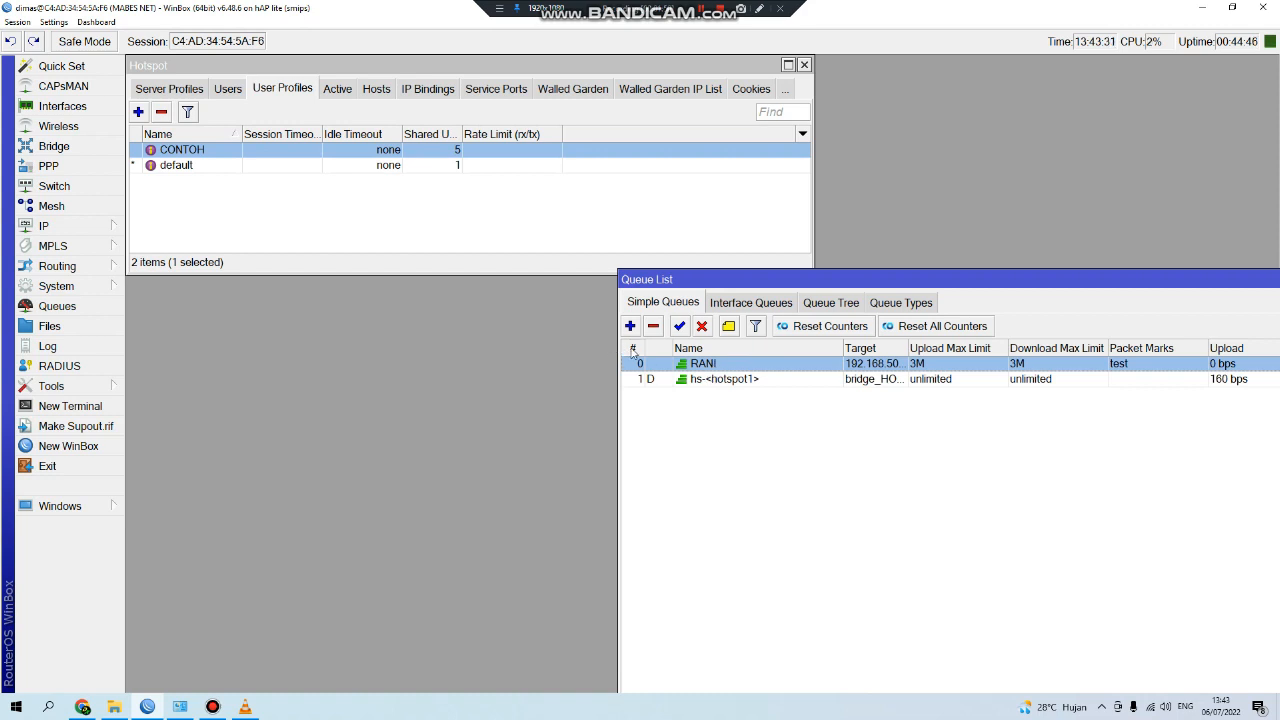
{"action": "left_click_drag", "start_coordinate": [668, 280], "coordinate": [627, 239]}
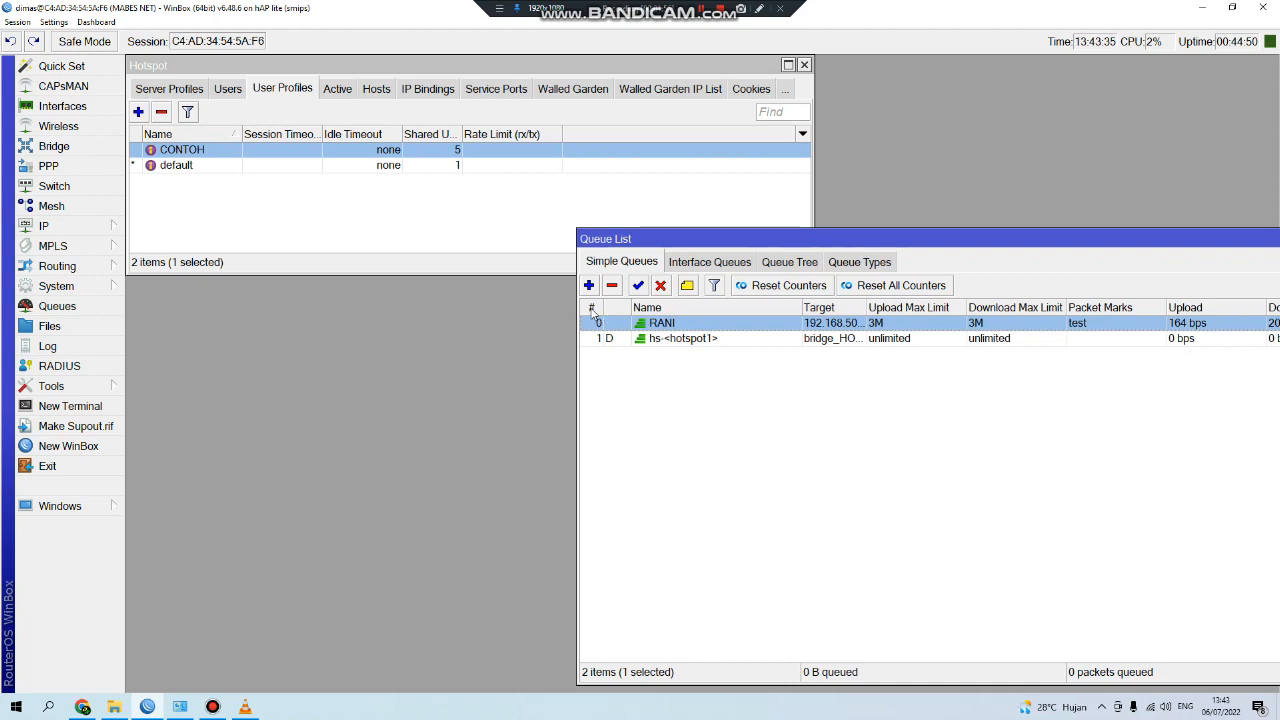
{"action": "left_click", "coordinate": [591, 310]}
{"action": "left_click", "coordinate": [666, 325]}
{"action": "mouse_move", "coordinate": [669, 331]}
{"action": "left_mouse_down"}
{"action": "mouse_move", "coordinate": [670, 345]}
{"action": "mouse_move", "coordinate": [667, 319]}
{"action": "left_mouse_up"}
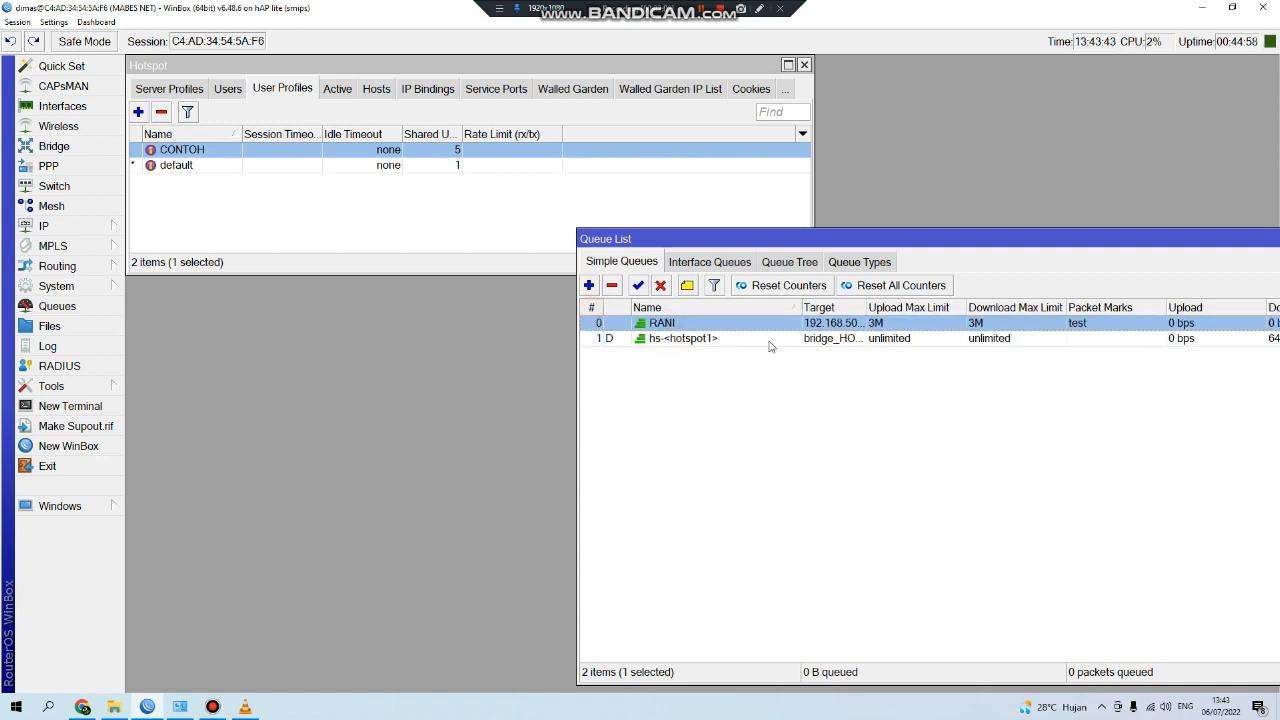
{"action": "left_click", "coordinate": [710, 319]}
{"action": "left_click", "coordinate": [592, 310]}
{"action": "left_click", "coordinate": [592, 307]}
Reorder and re-sort the list until RANI is listed first as #0.
{"action": "mouse_move", "coordinate": [670, 324]}
{"action": "left_mouse_down"}
{"action": "mouse_move", "coordinate": [671, 350]}
{"action": "mouse_move", "coordinate": [672, 322]}
{"action": "left_mouse_up"}
{"action": "left_click", "coordinate": [591, 308]}
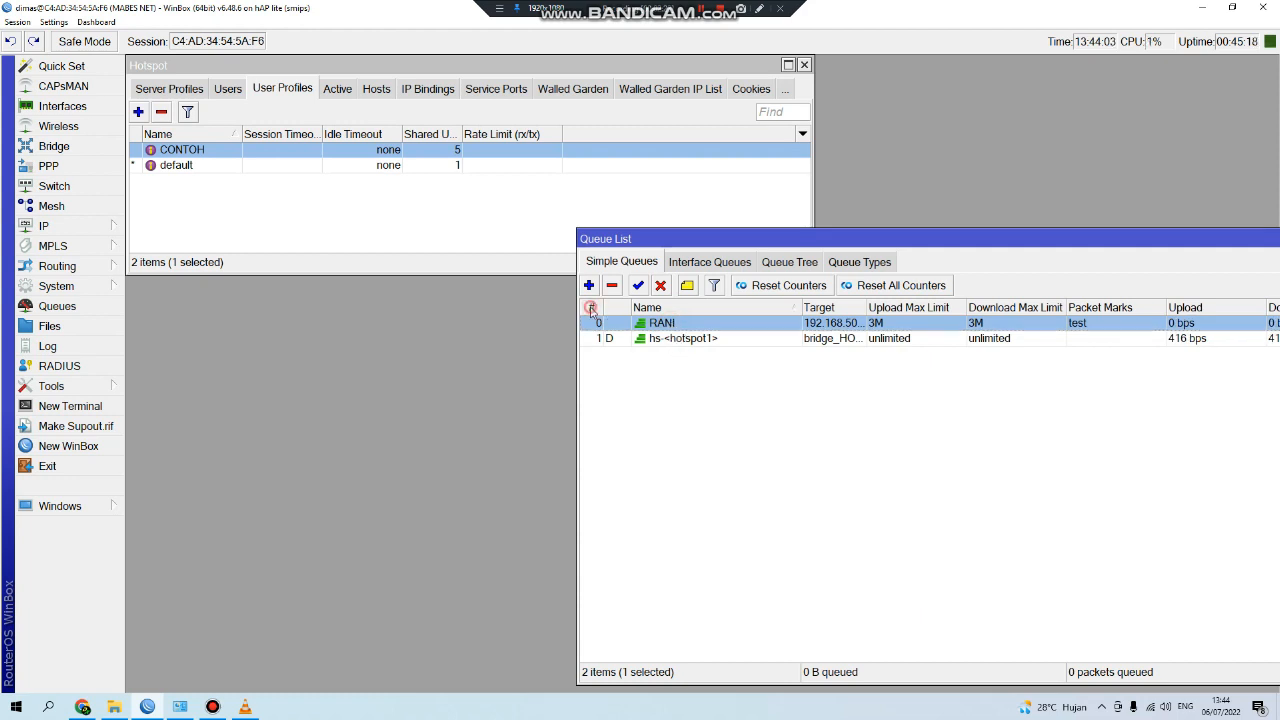
{"action": "left_click", "coordinate": [797, 308]}
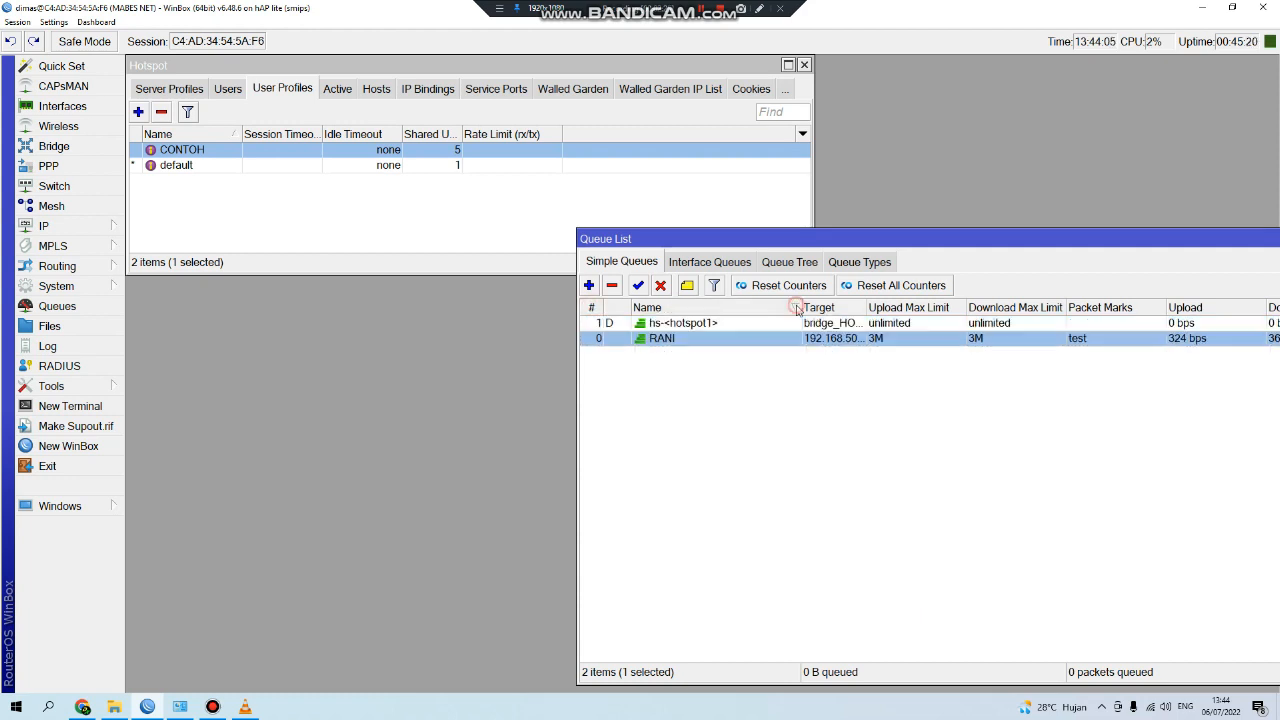
{"action": "left_click", "coordinate": [686, 337]}
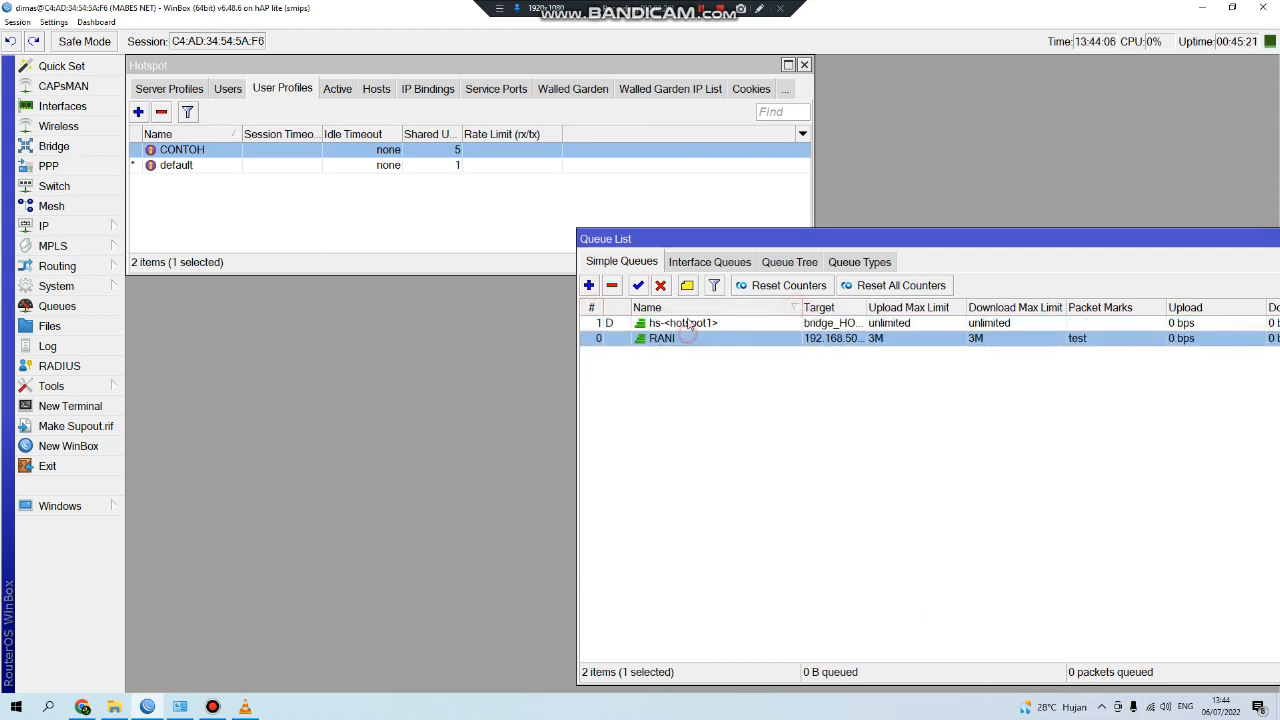
{"action": "left_click", "coordinate": [592, 308]}
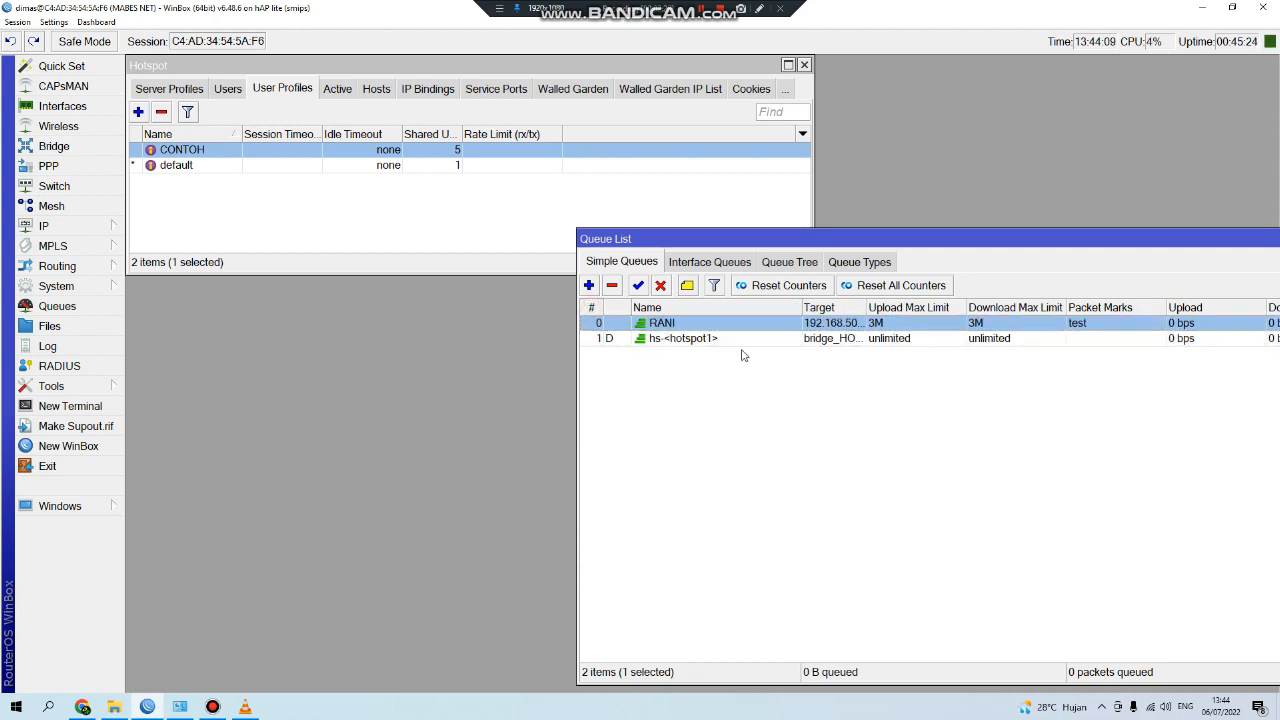
{"action": "left_click_drag", "start_coordinate": [659, 325], "coordinate": [702, 344]}
{"action": "left_click_drag", "start_coordinate": [928, 240], "coordinate": [710, 236]}
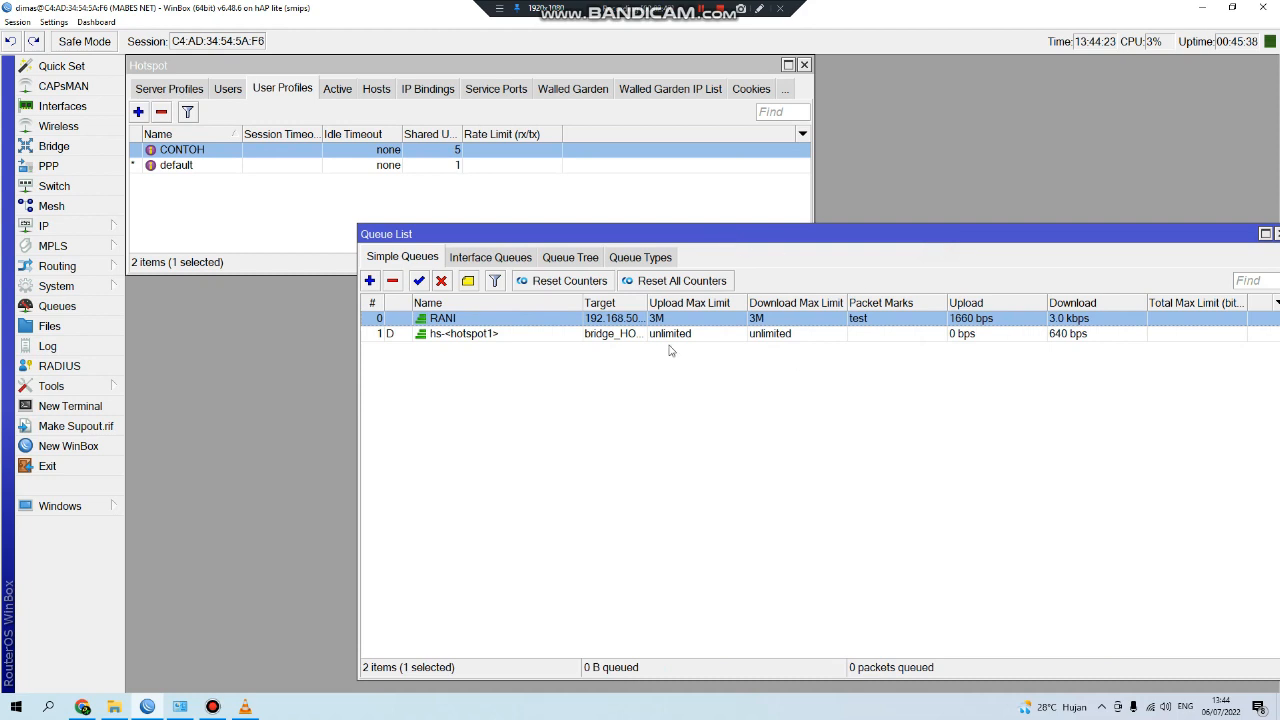
{"action": "left_click", "coordinate": [372, 304]}
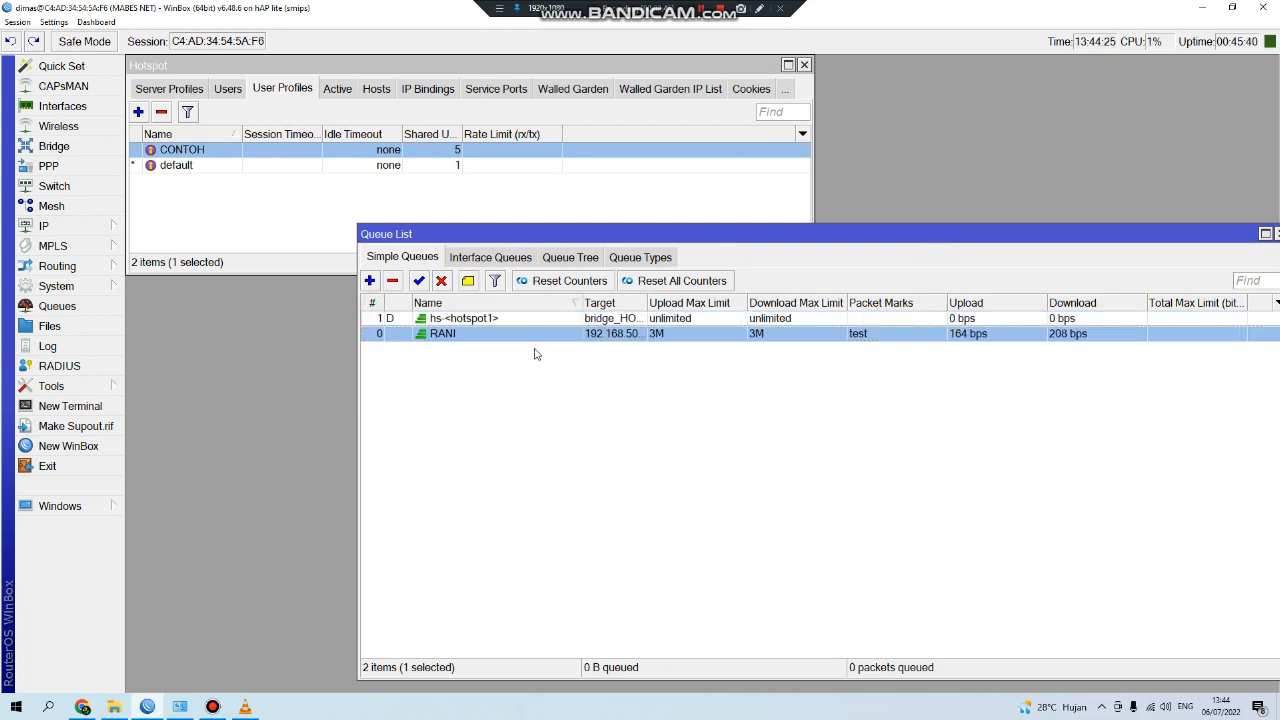
{"action": "left_click", "coordinate": [371, 303]}
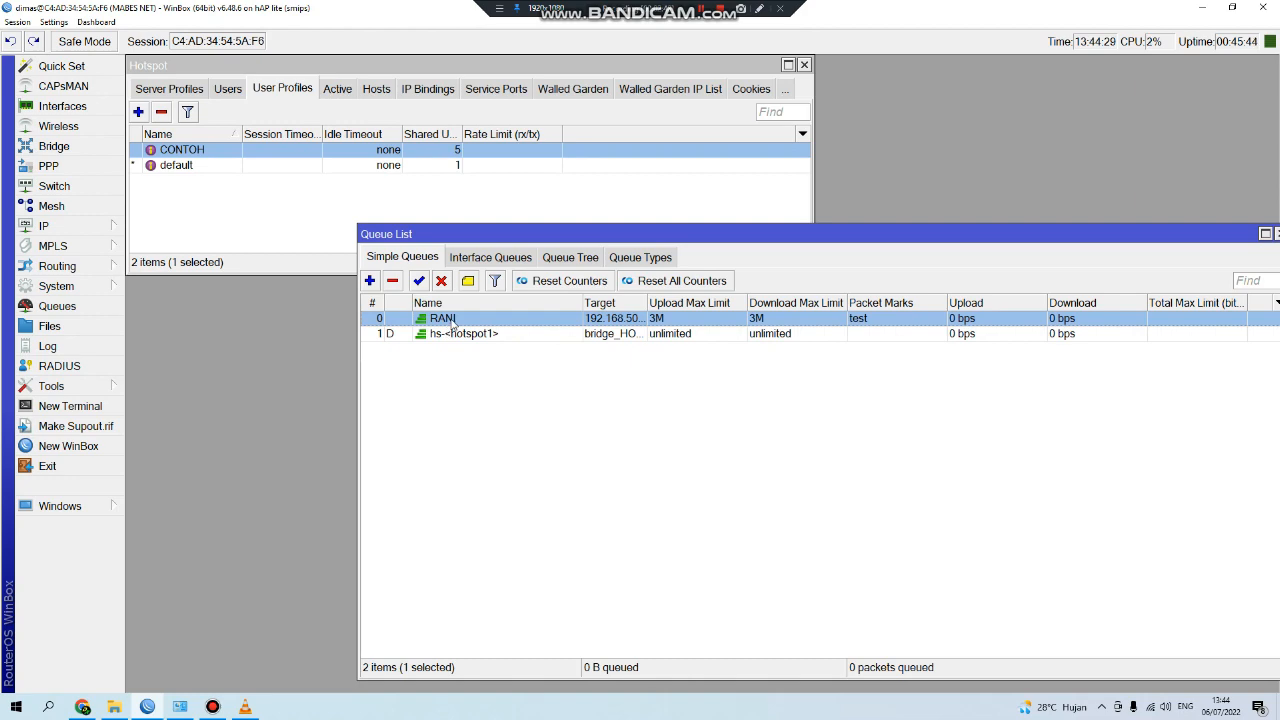
{"action": "left_click_drag", "start_coordinate": [810, 235], "coordinate": [864, 186]}
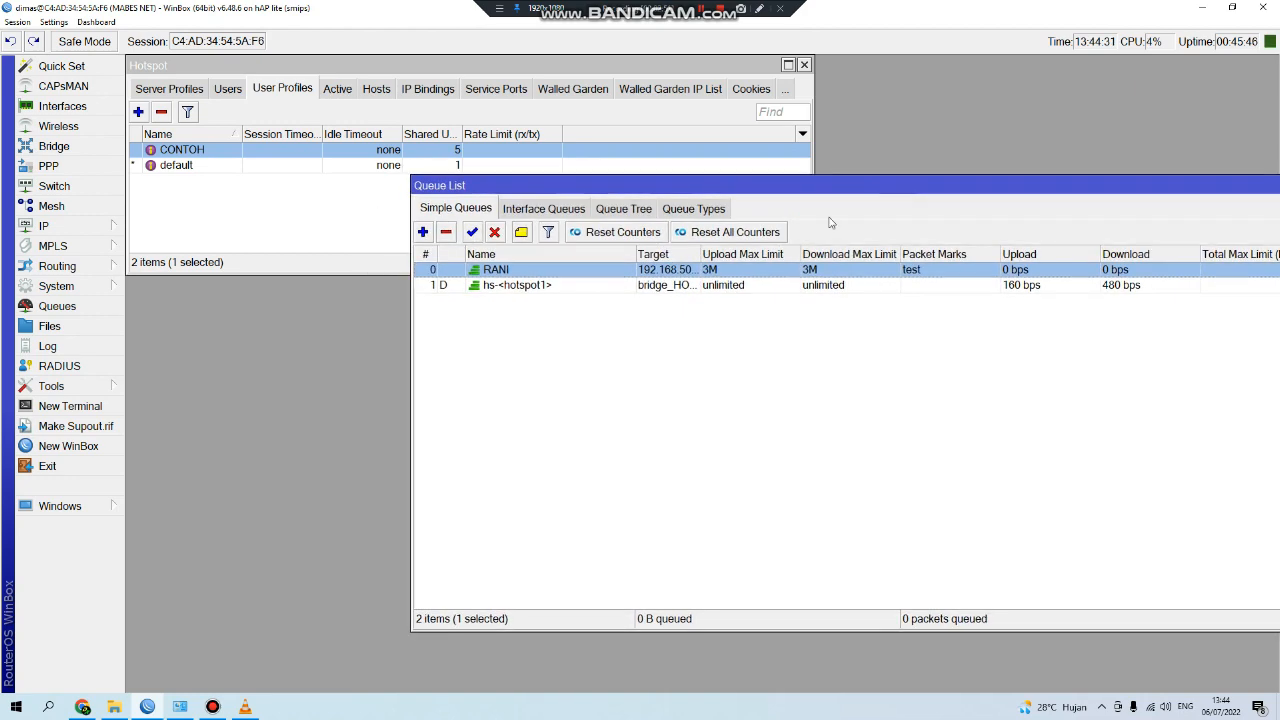
{"action": "left_click_drag", "start_coordinate": [776, 192], "coordinate": [752, 238]}
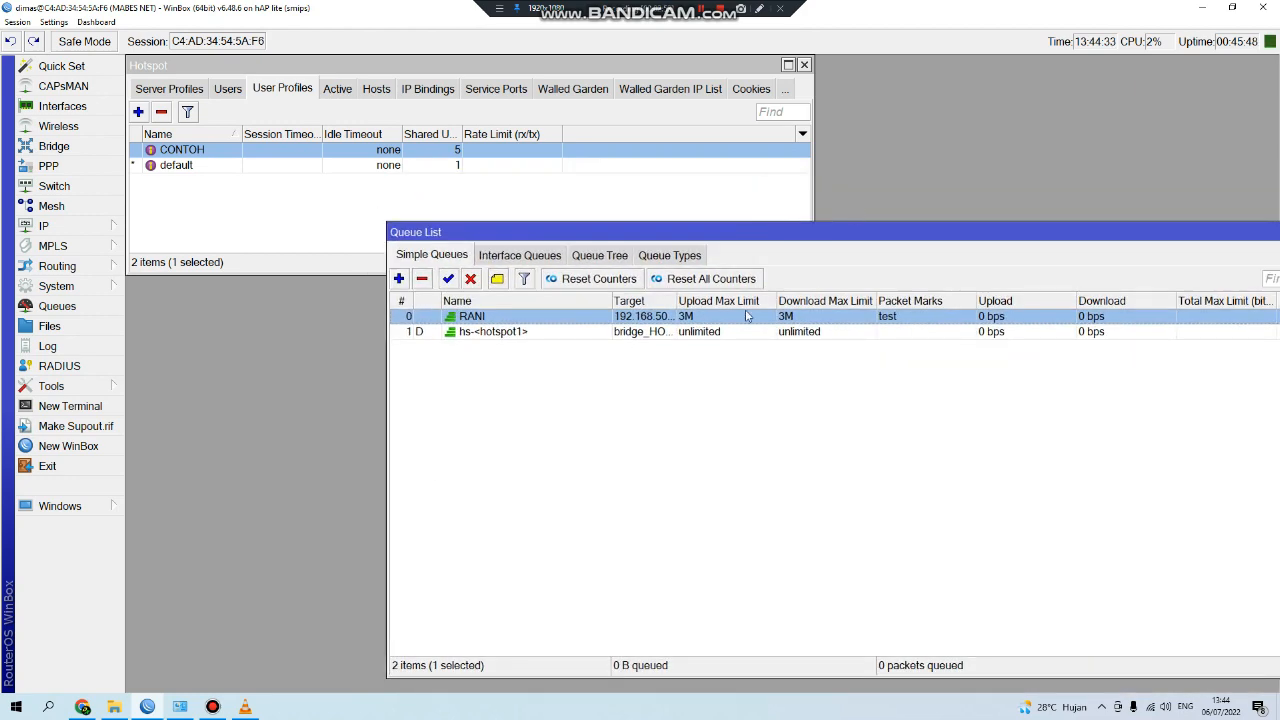
Start a Fast.com speed test in Chrome, then return to WinBox to watch RANI's traffic.
{"action": "left_click", "coordinate": [82, 707]}
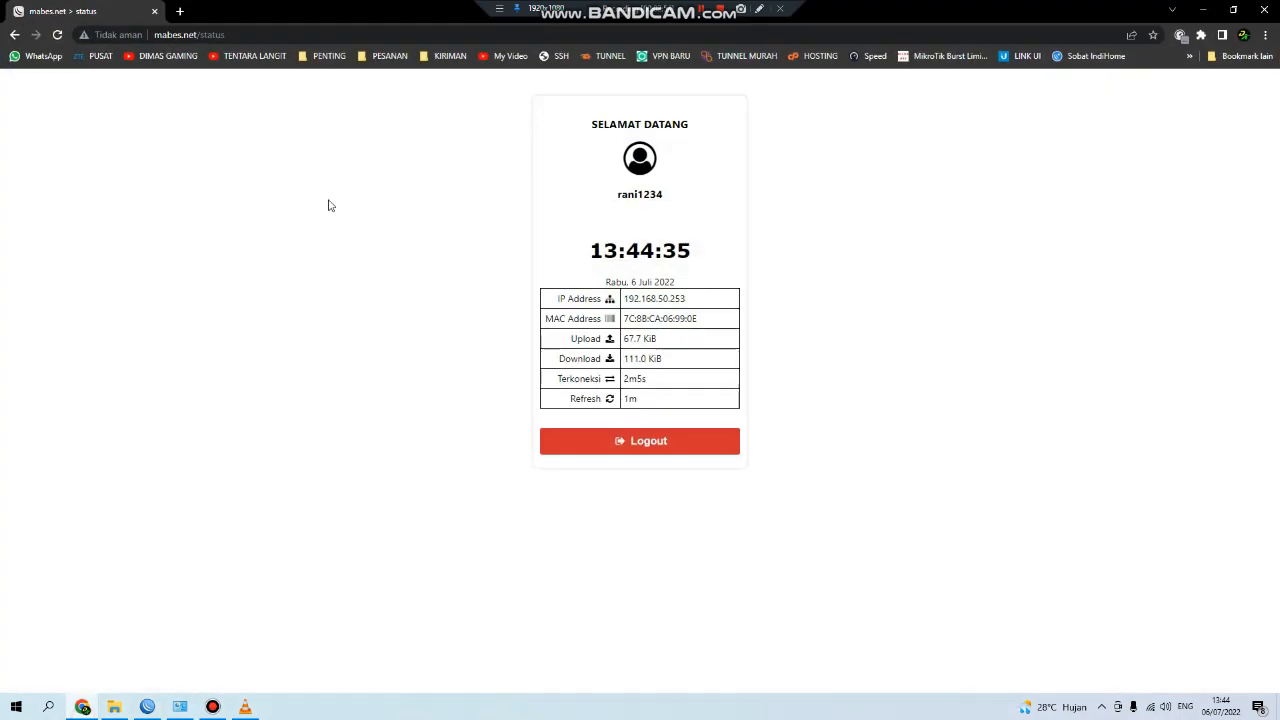
{"action": "left_click", "coordinate": [238, 38]}
{"action": "type", "text": "fa"}
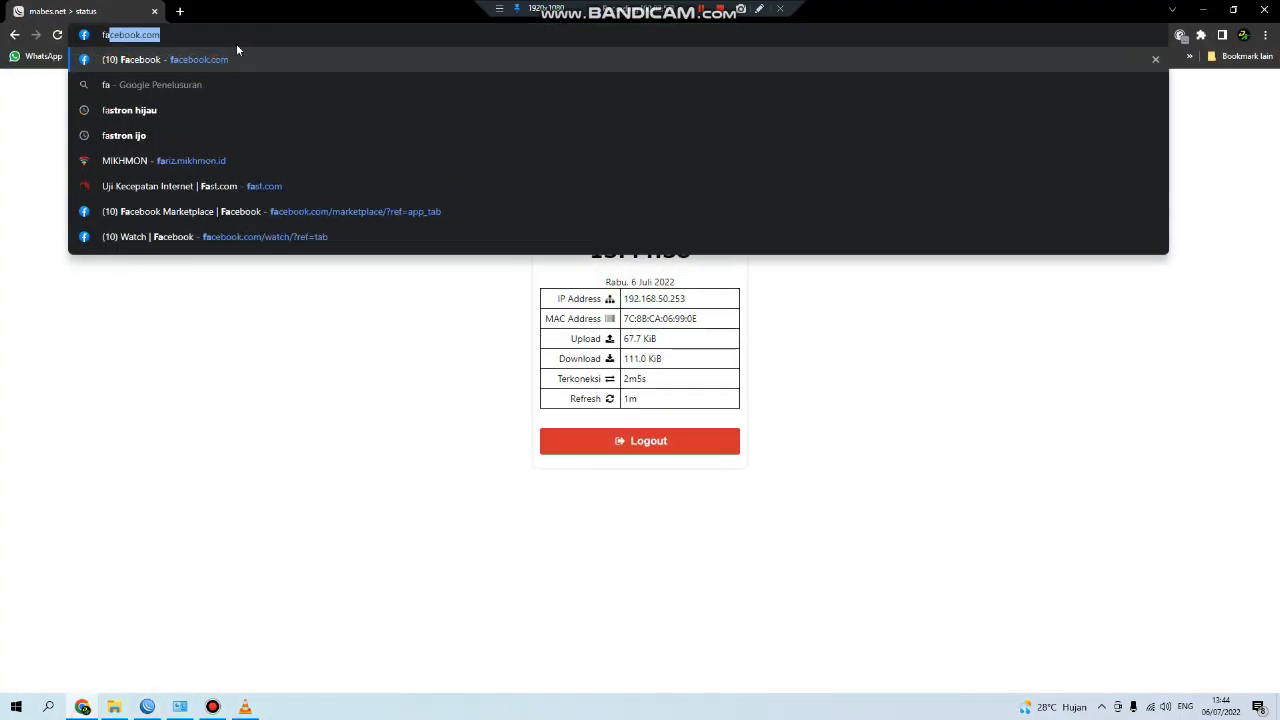
{"action": "type", "text": "st"}
{"action": "key", "text": "Return"}
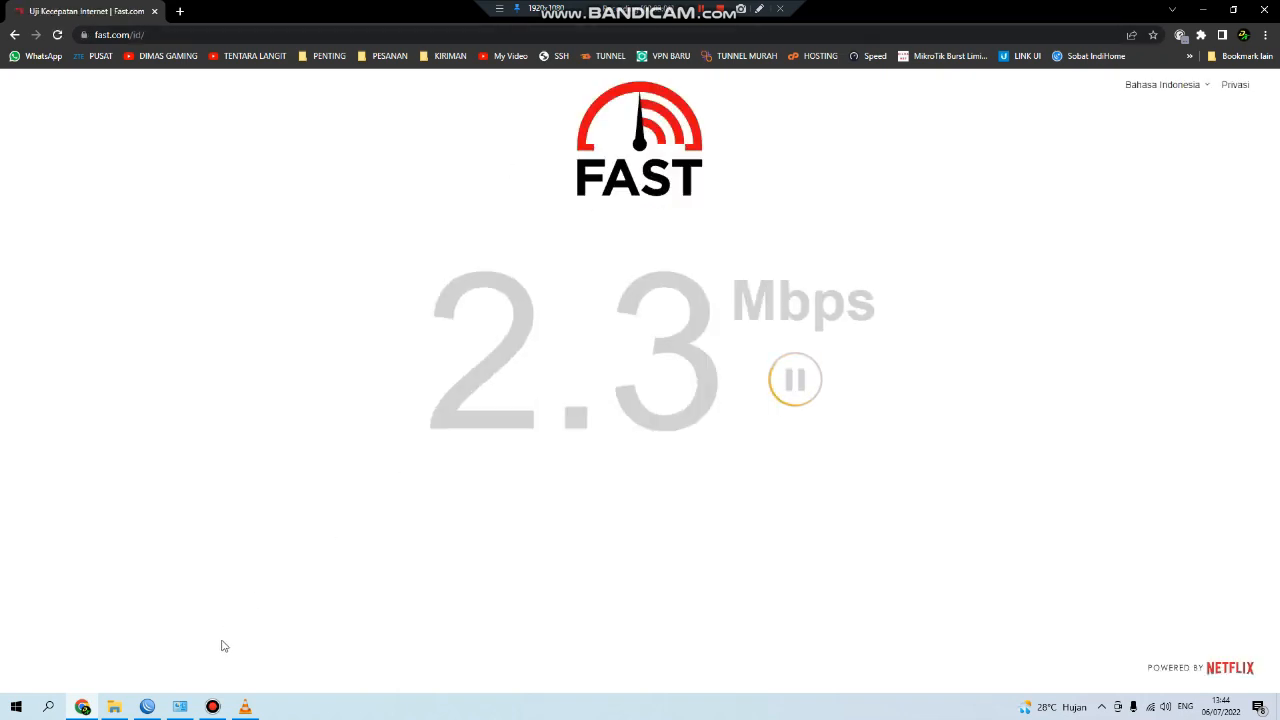
{"action": "left_click", "coordinate": [147, 707]}
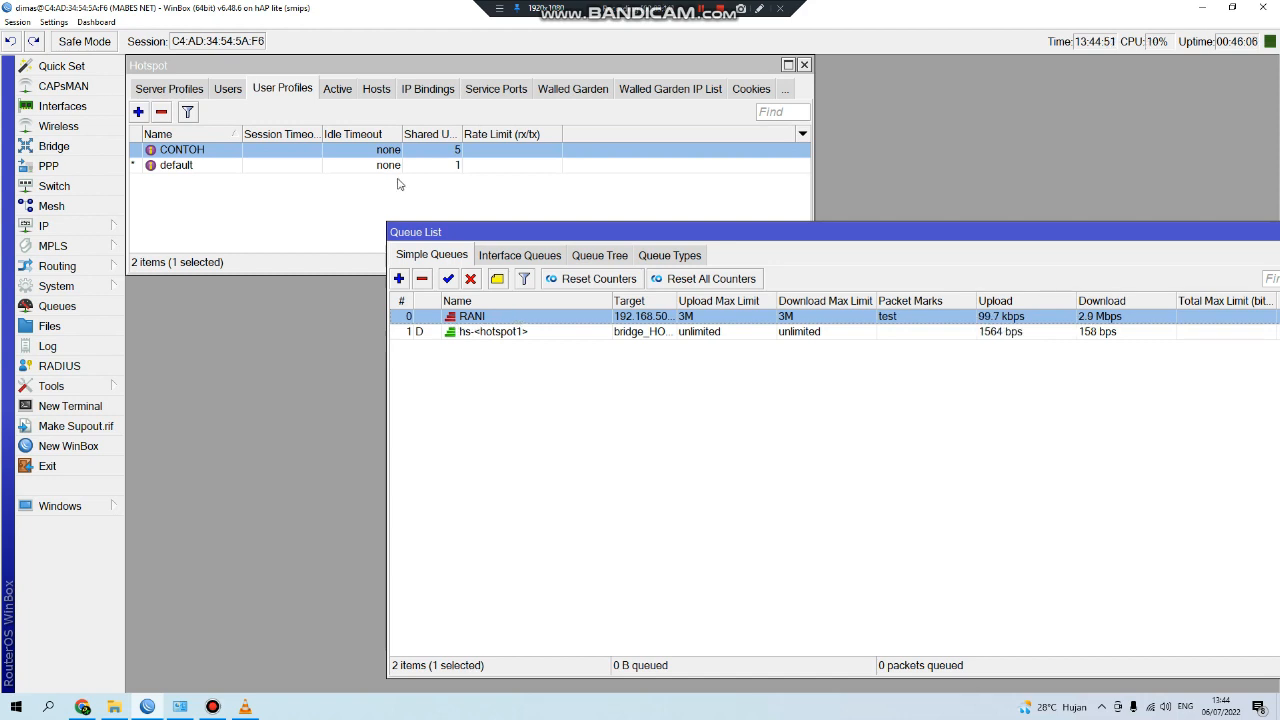
View active sessions and confirm 192.168.50.253's mangle rule sets New Packet Mark test.
{"action": "left_click", "coordinate": [338, 89]}
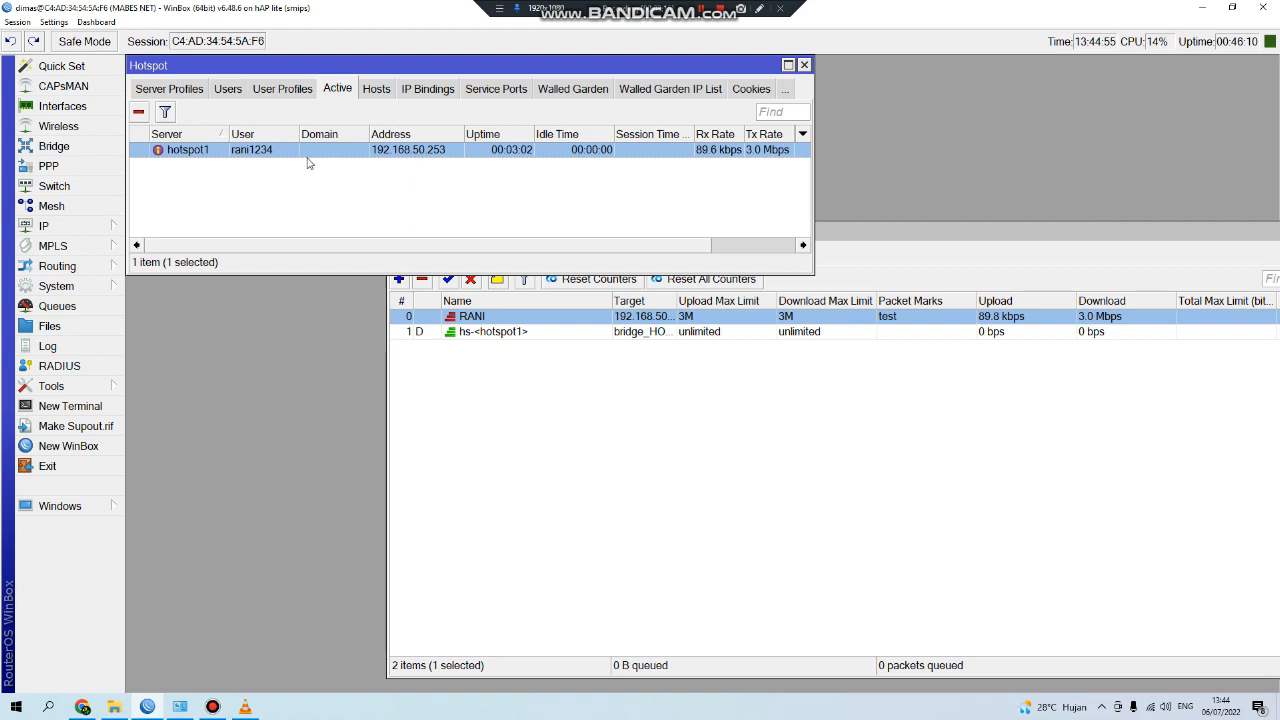
{"action": "left_click", "coordinate": [70, 226]}
{"action": "left_click", "coordinate": [195, 383]}
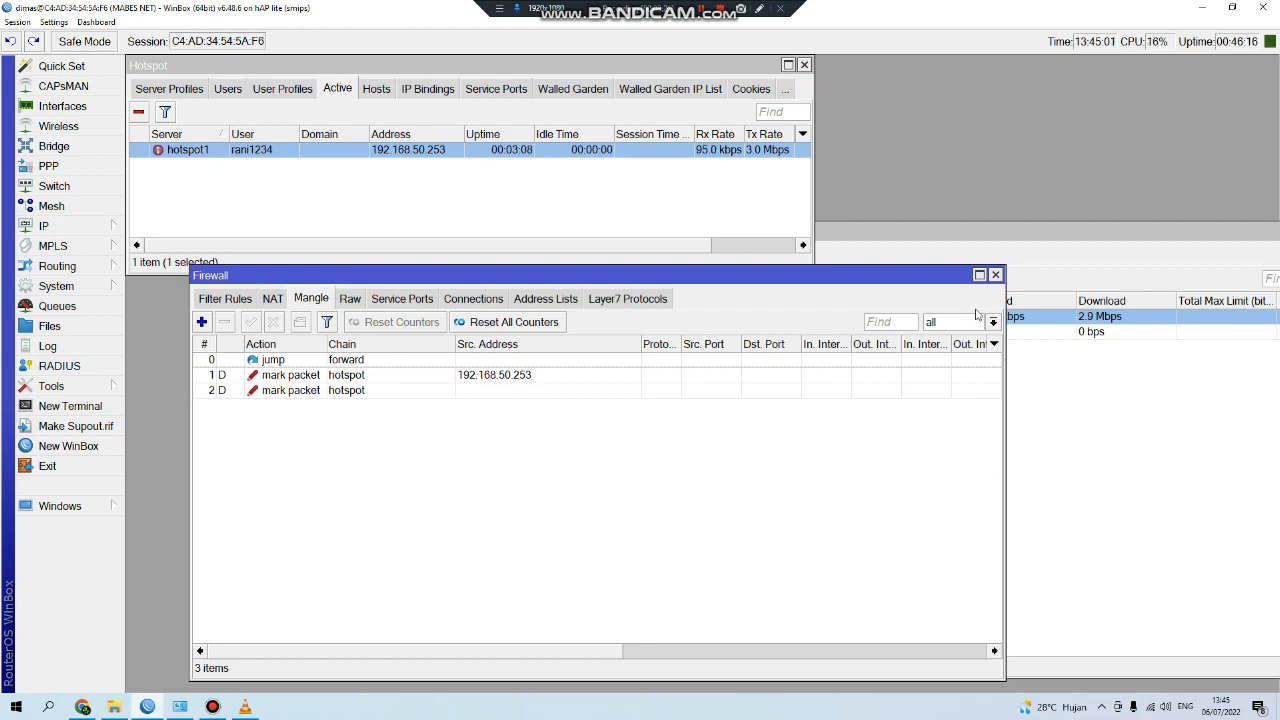
{"action": "double_click", "coordinate": [477, 375]}
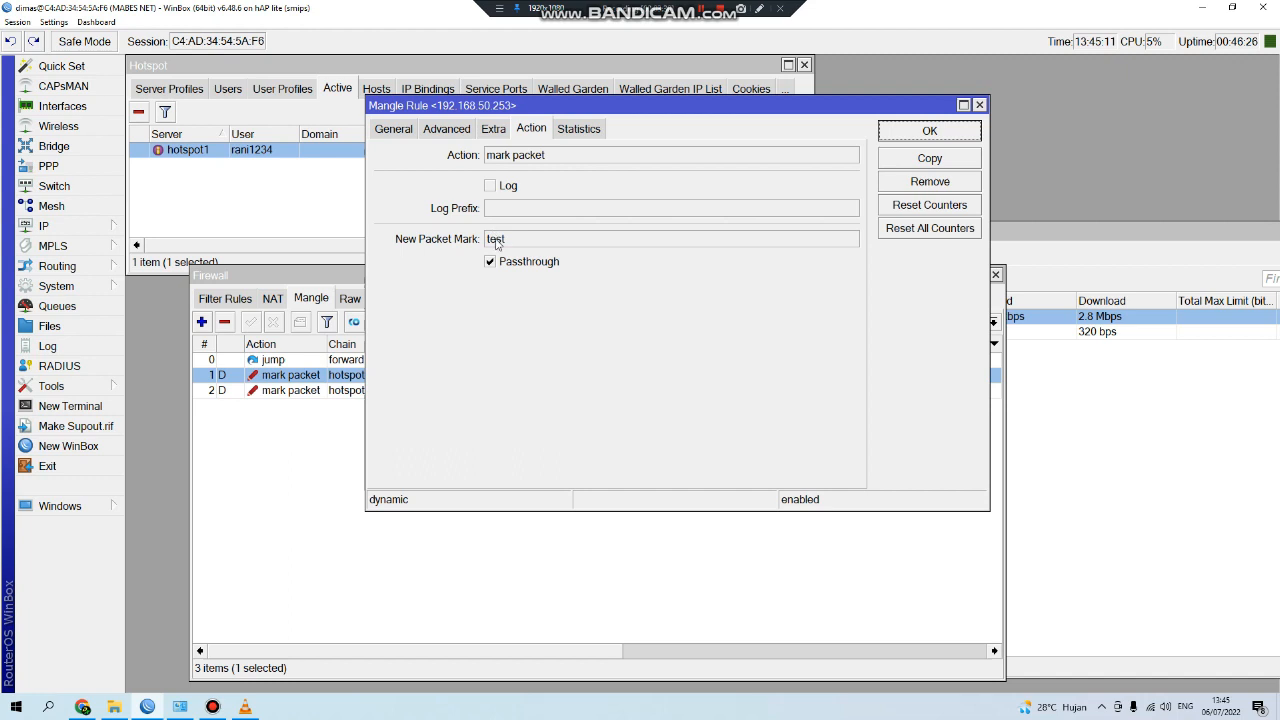
{"action": "left_click", "coordinate": [981, 106]}
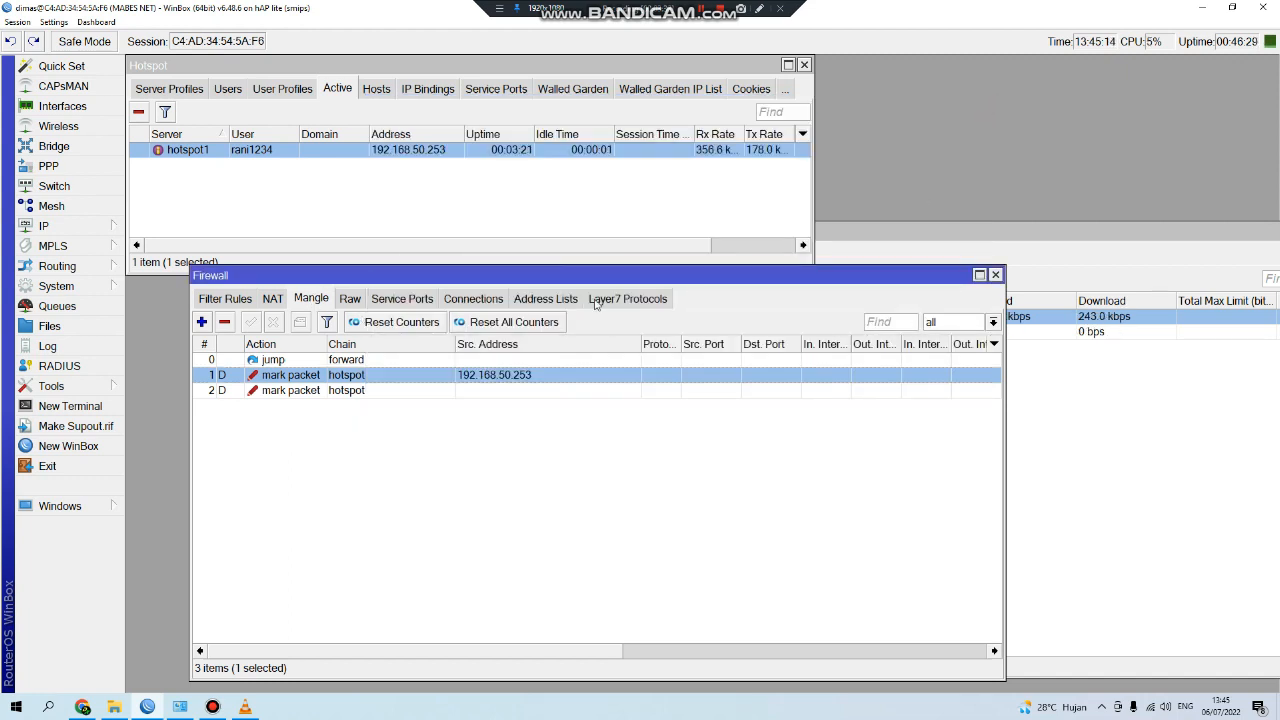
{"action": "left_click", "coordinate": [995, 274]}
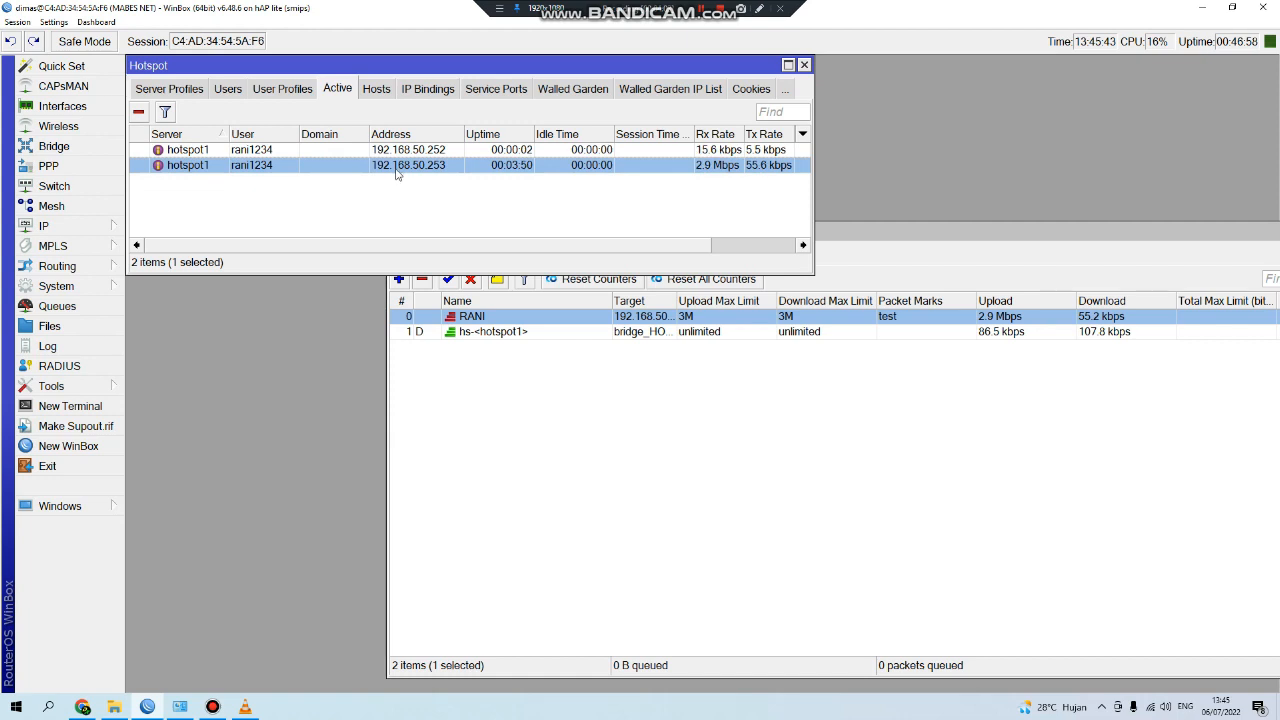
Reopen the Firewall mangle rules to see mark-packet rules for both clients.
{"action": "left_click", "coordinate": [937, 432]}
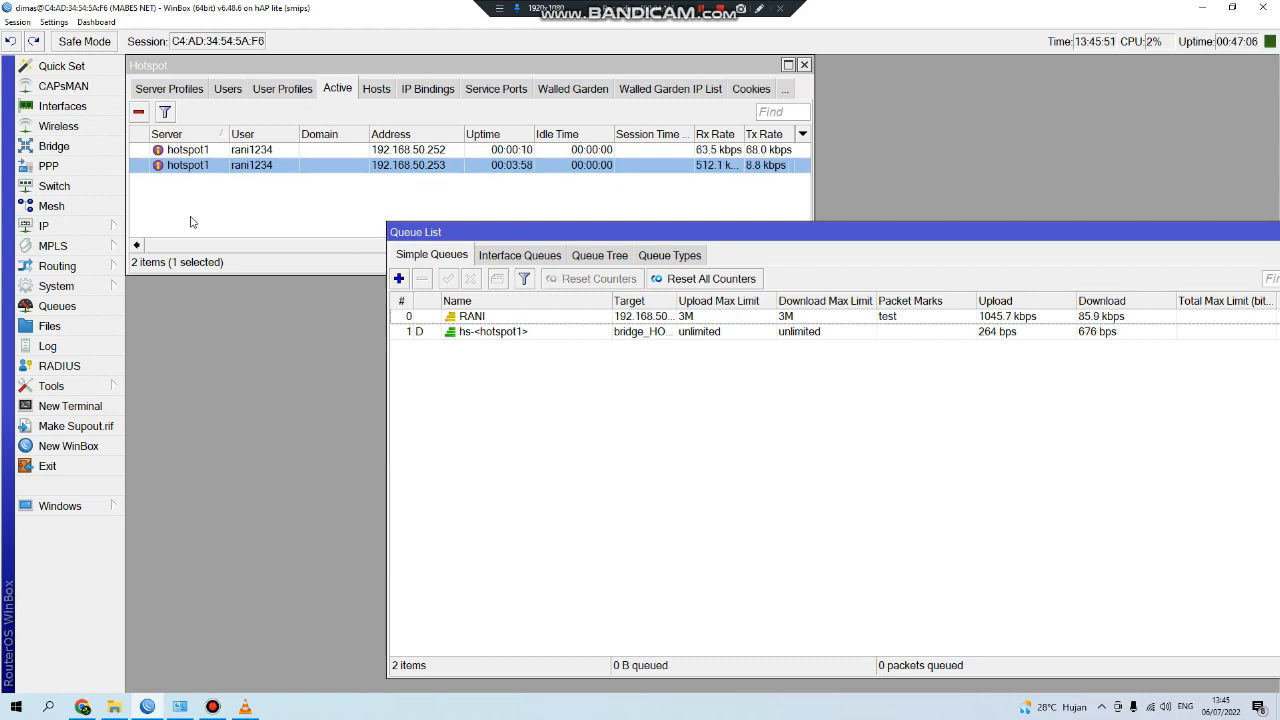
{"action": "left_click", "coordinate": [45, 226]}
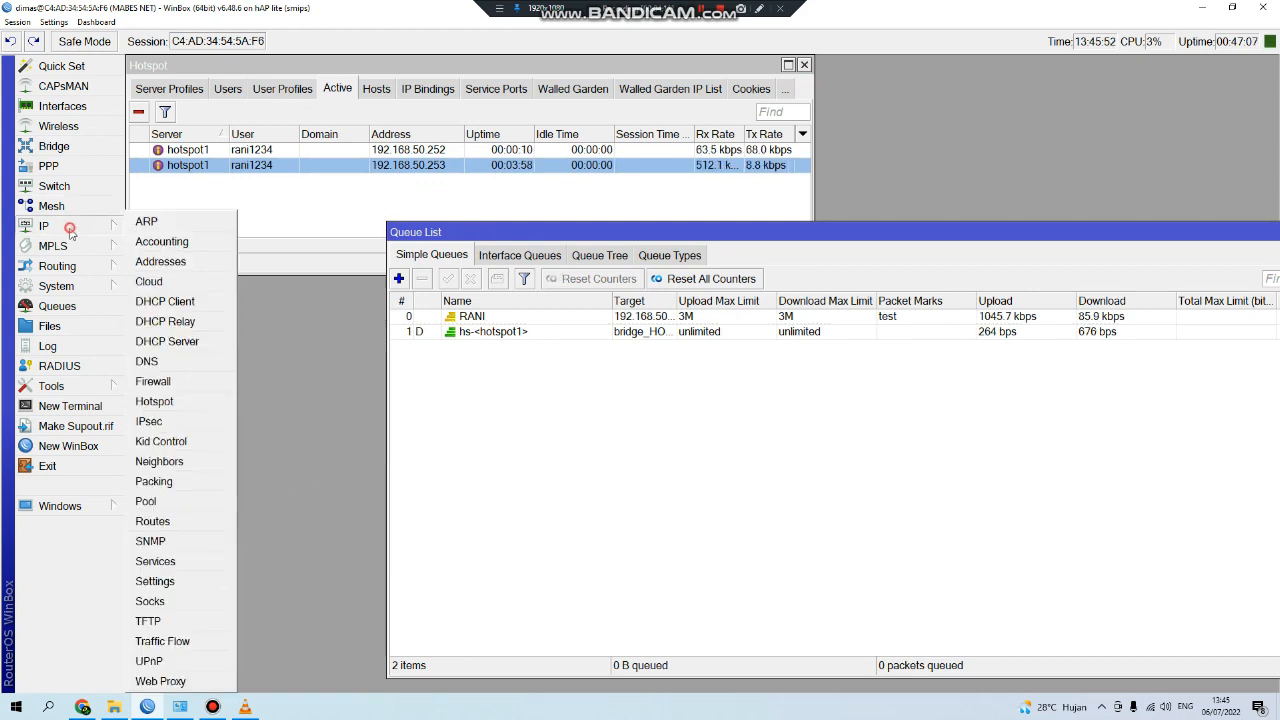
{"action": "left_click", "coordinate": [163, 381]}
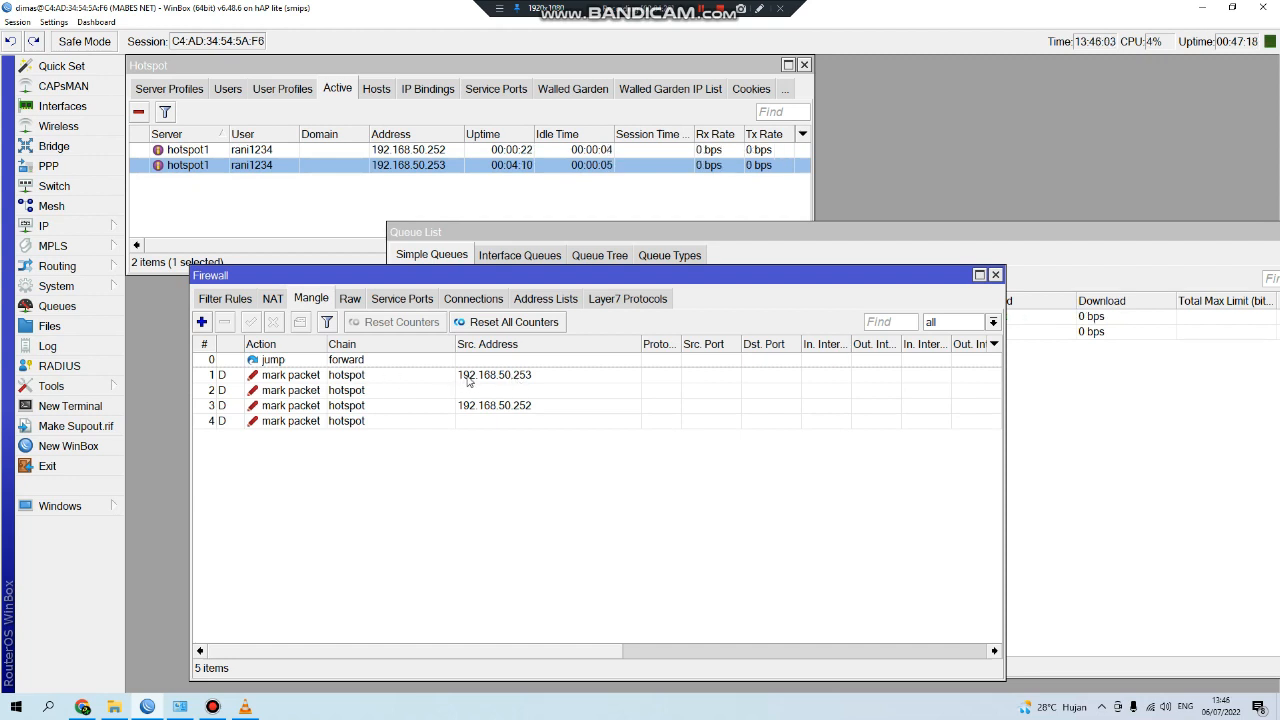
{"action": "left_click", "coordinate": [1216, 451]}
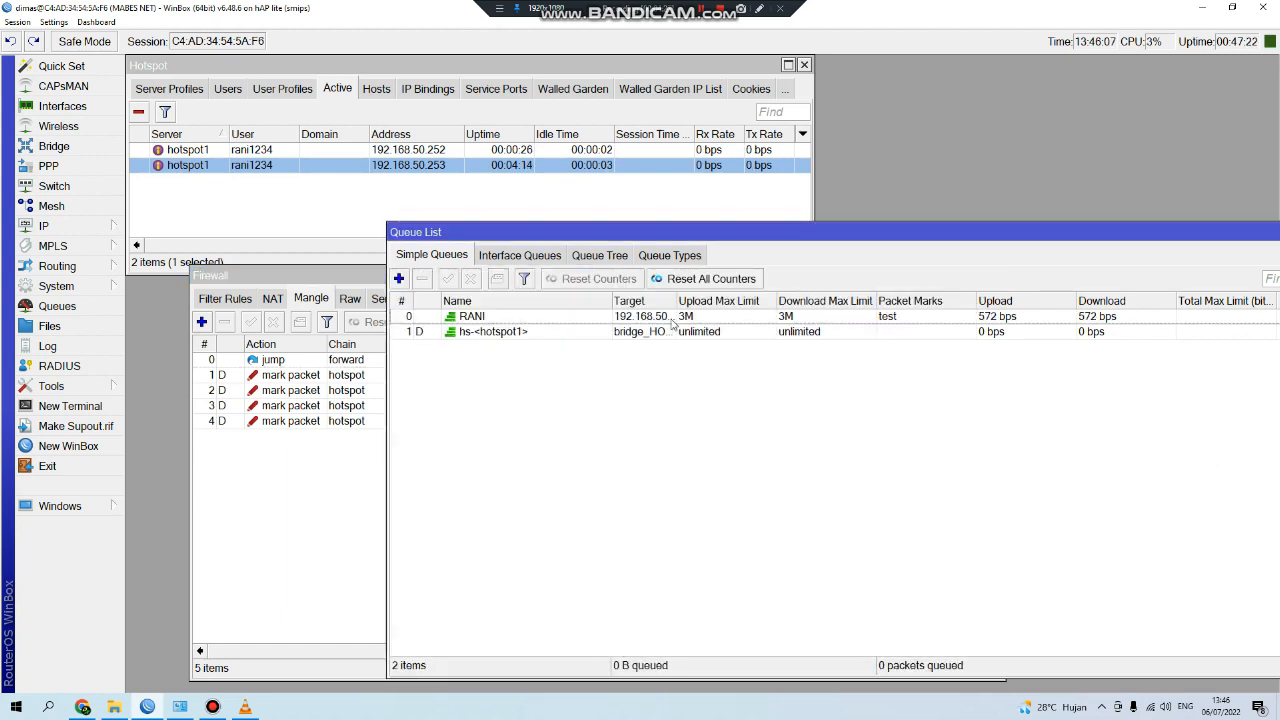
View the finished 2.9 Mbps Fast.com result, then switch back to WinBox.
{"action": "left_click", "coordinate": [82, 707]}
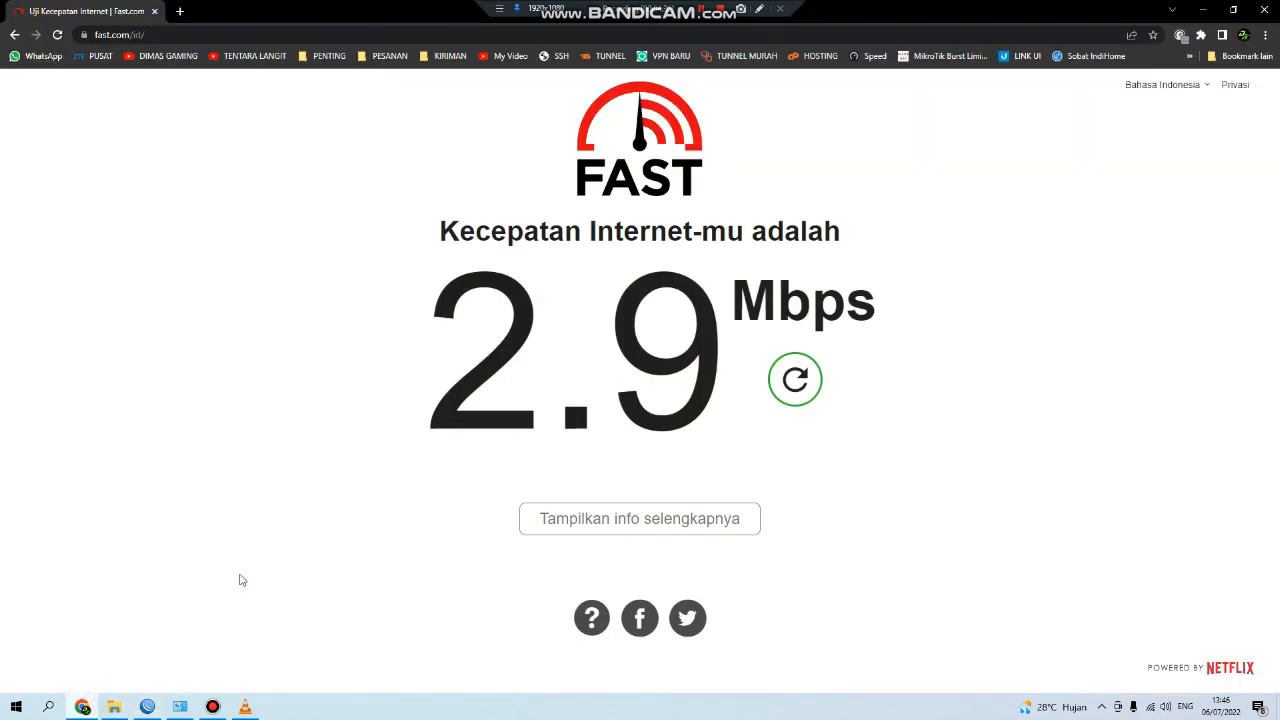
{"action": "left_click", "coordinate": [149, 707]}
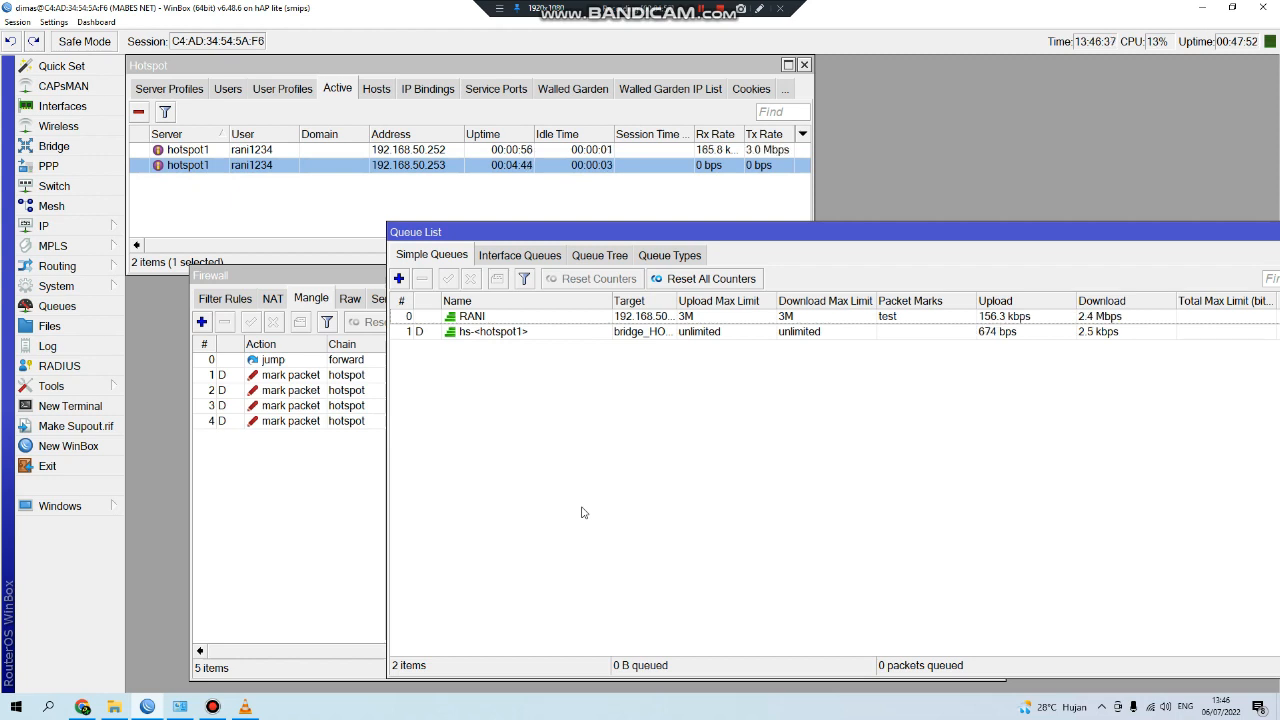
Change the CONTOH user profile's Shared Users value to 10 and save it.
{"action": "left_click", "coordinate": [1080, 318]}
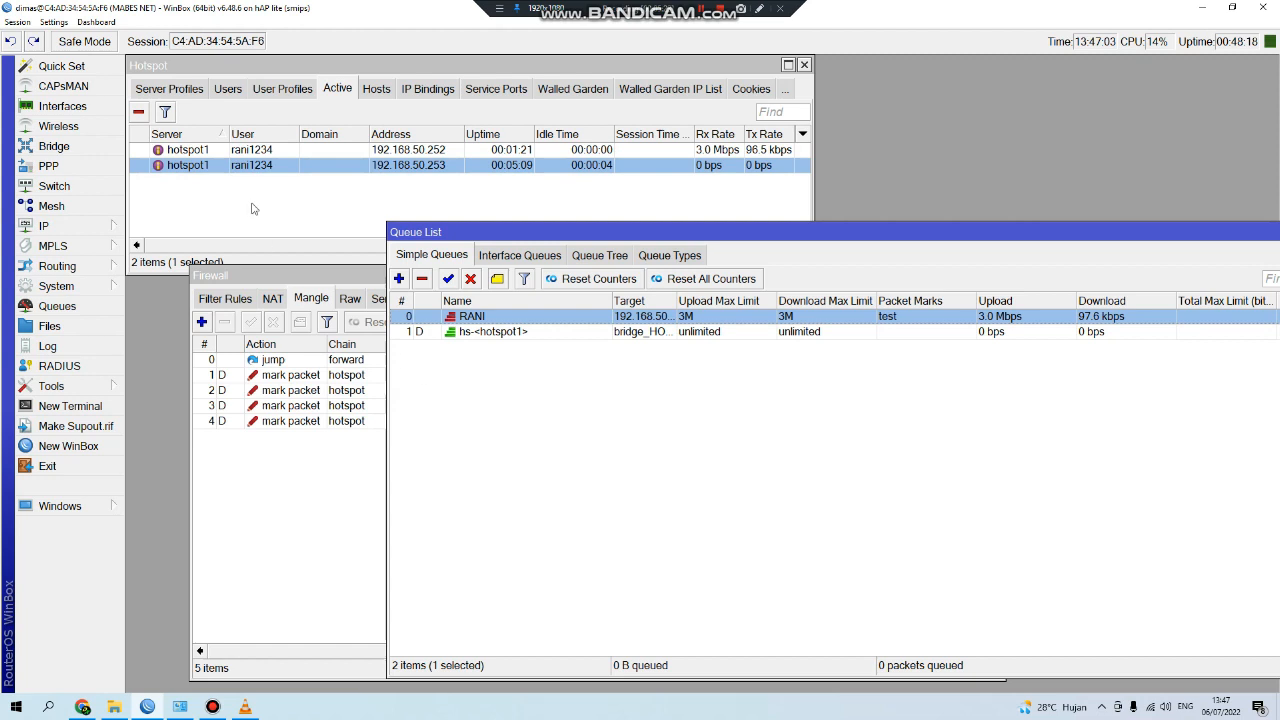
{"action": "left_click", "coordinate": [282, 89]}
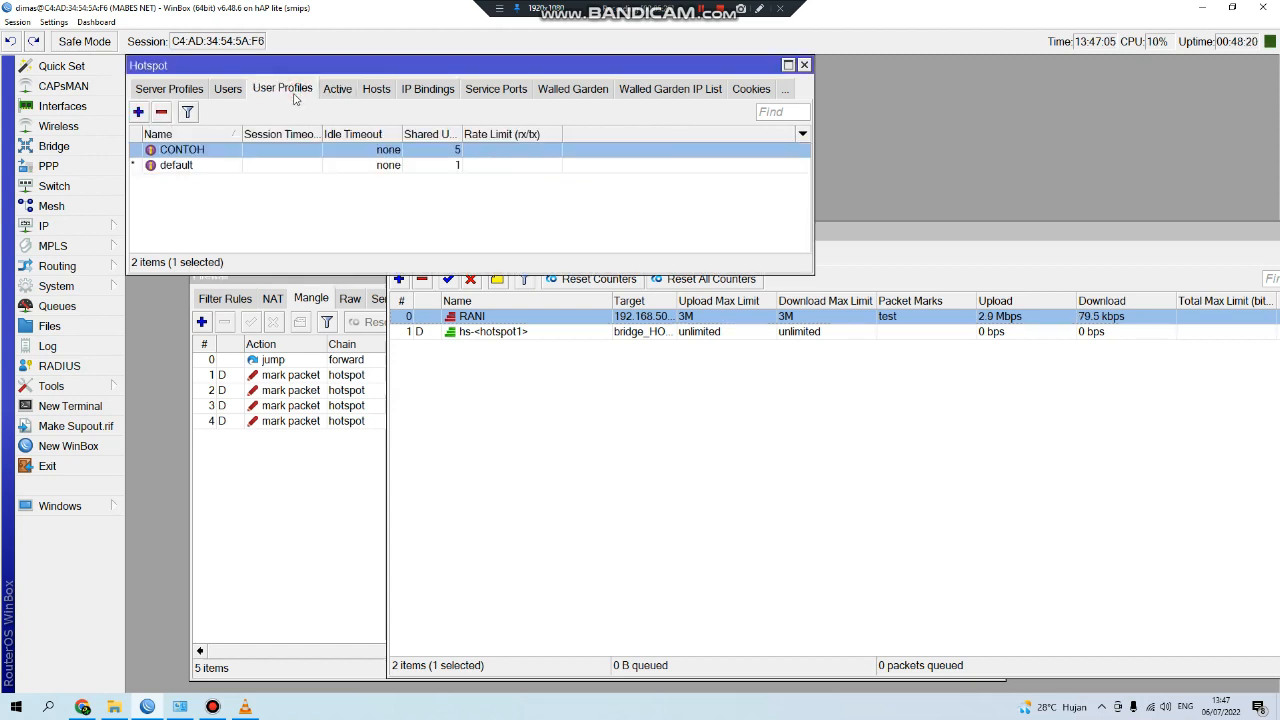
{"action": "double_click", "coordinate": [325, 151]}
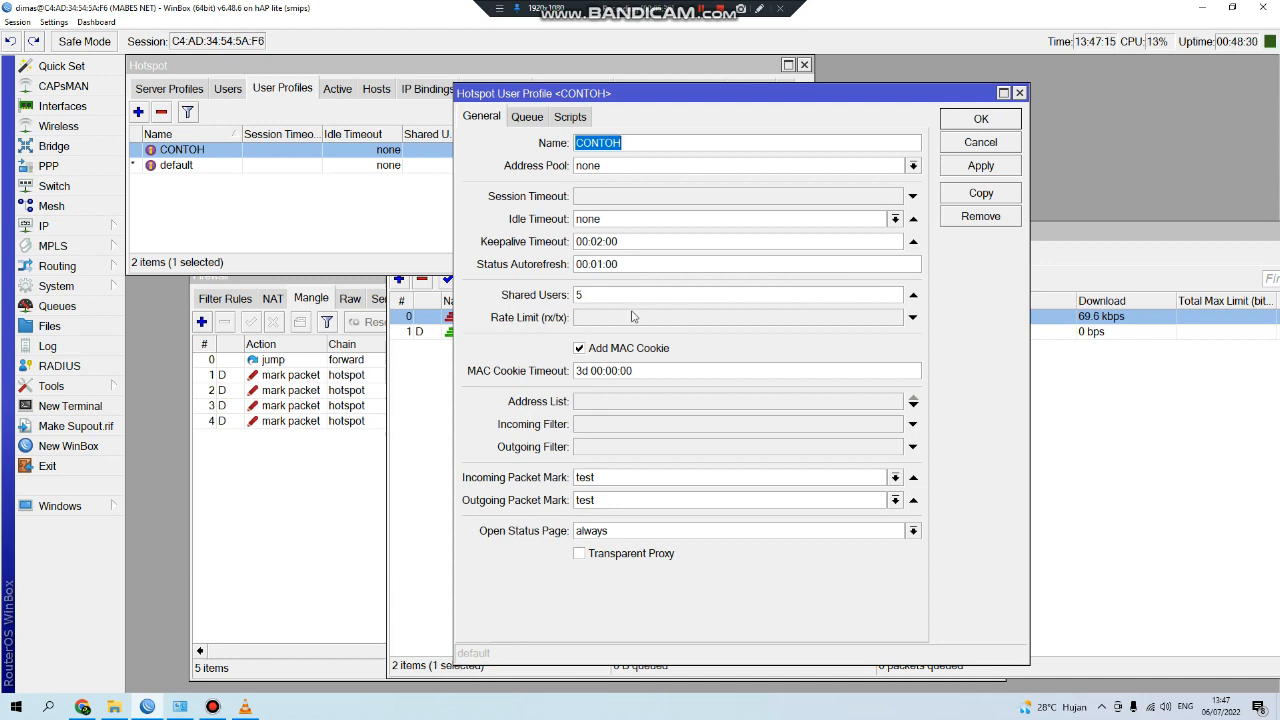
{"action": "double_click", "coordinate": [590, 295]}
{"action": "type", "text": "10"}
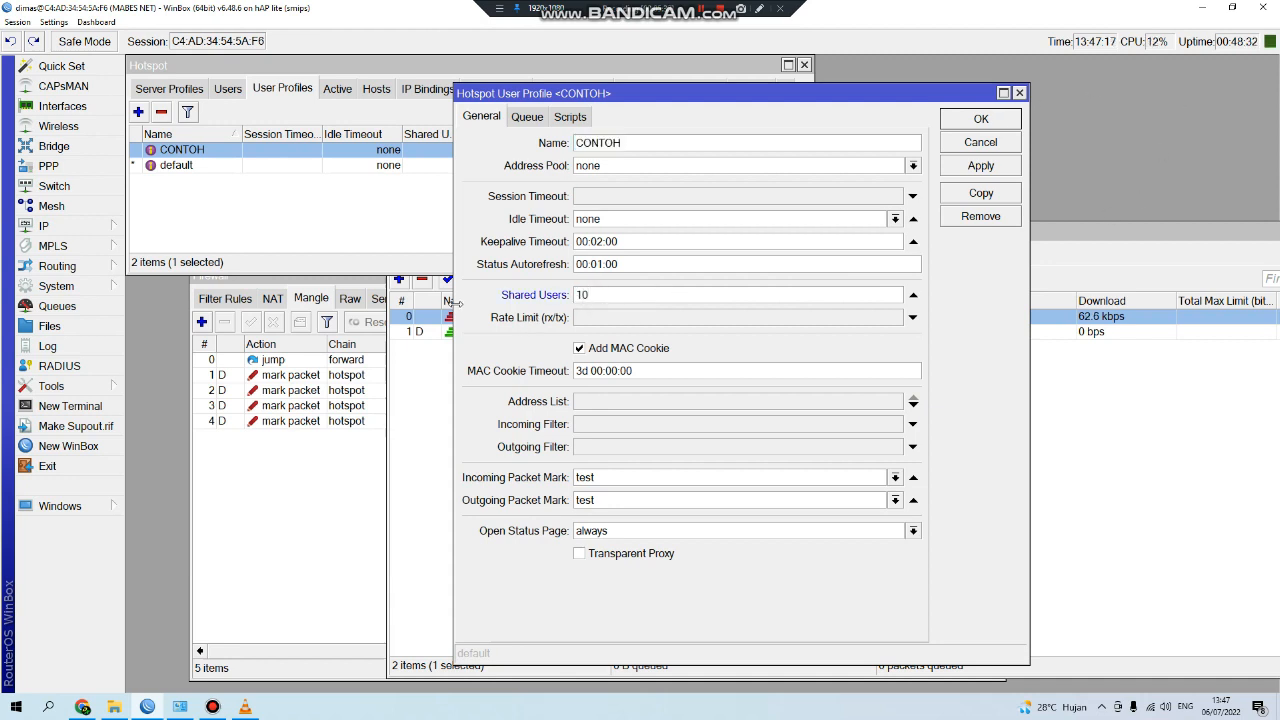
{"action": "left_click", "coordinate": [968, 127]}
{"action": "left_click", "coordinate": [530, 316]}
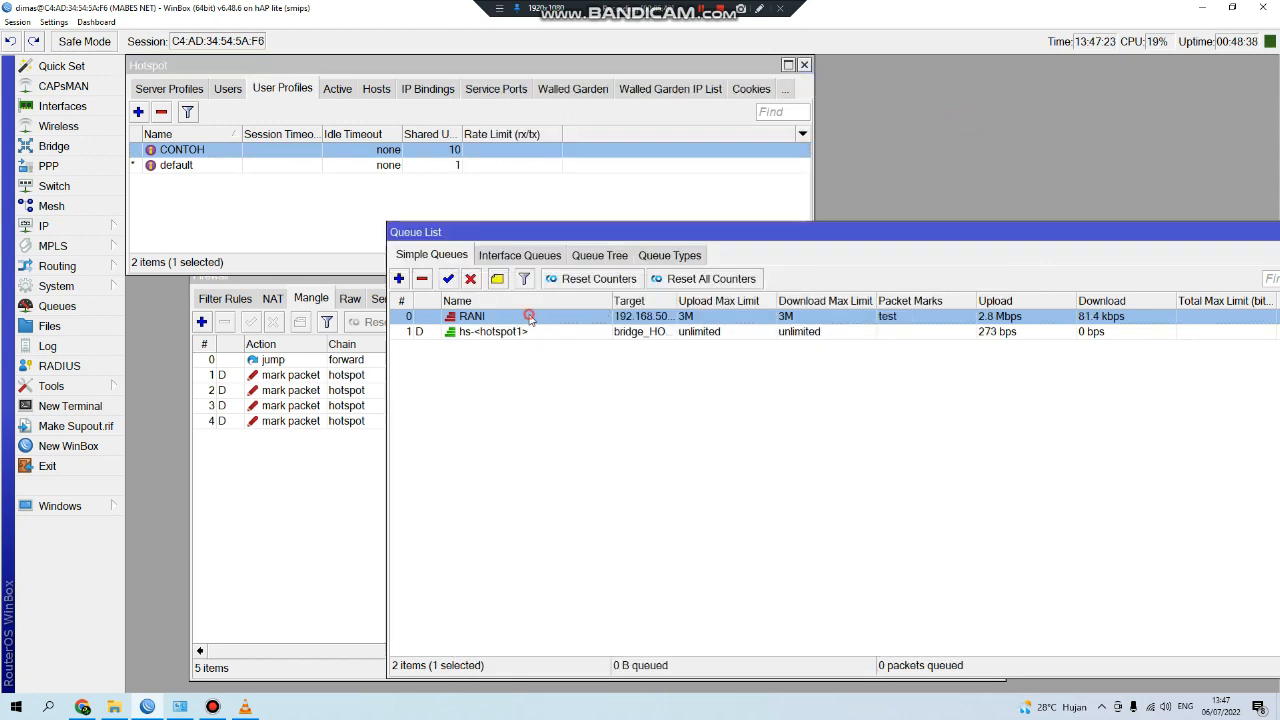
Set the RANI simple queue's max limits to 2M upload and 10M download, and save.
{"action": "double_click", "coordinate": [530, 316]}
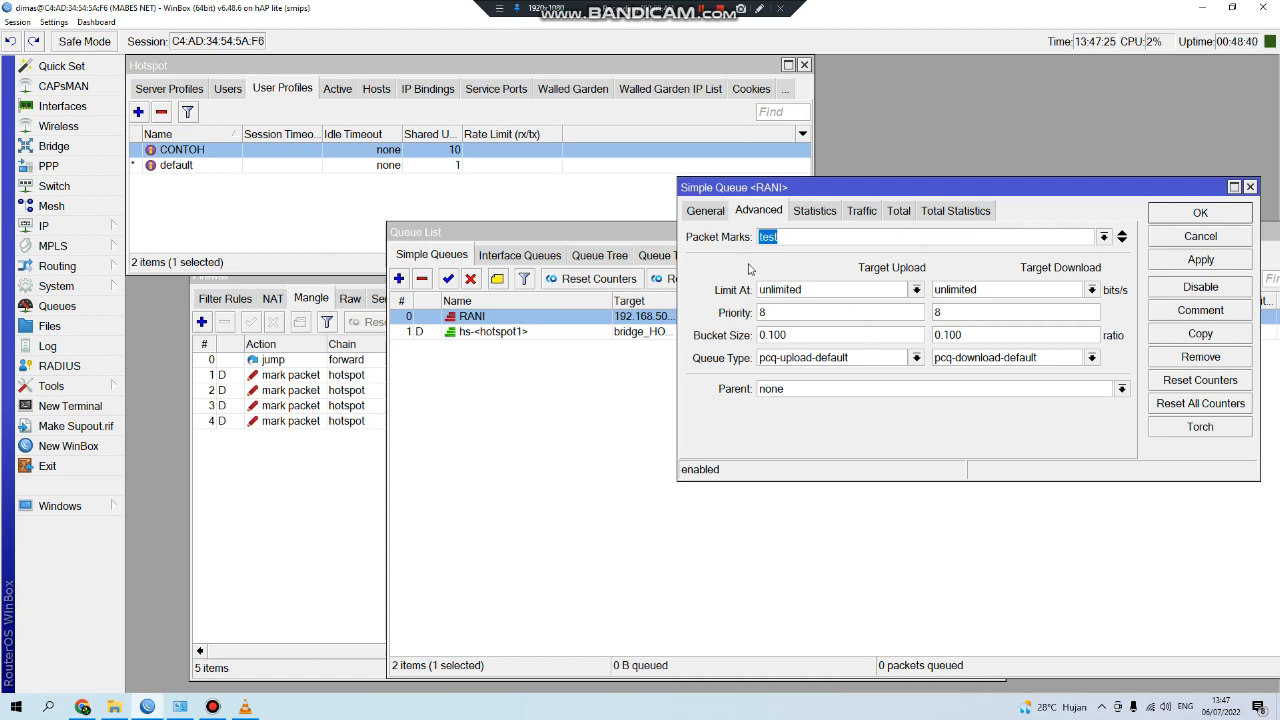
{"action": "left_click", "coordinate": [704, 211]}
{"action": "left_click", "coordinate": [921, 335]}
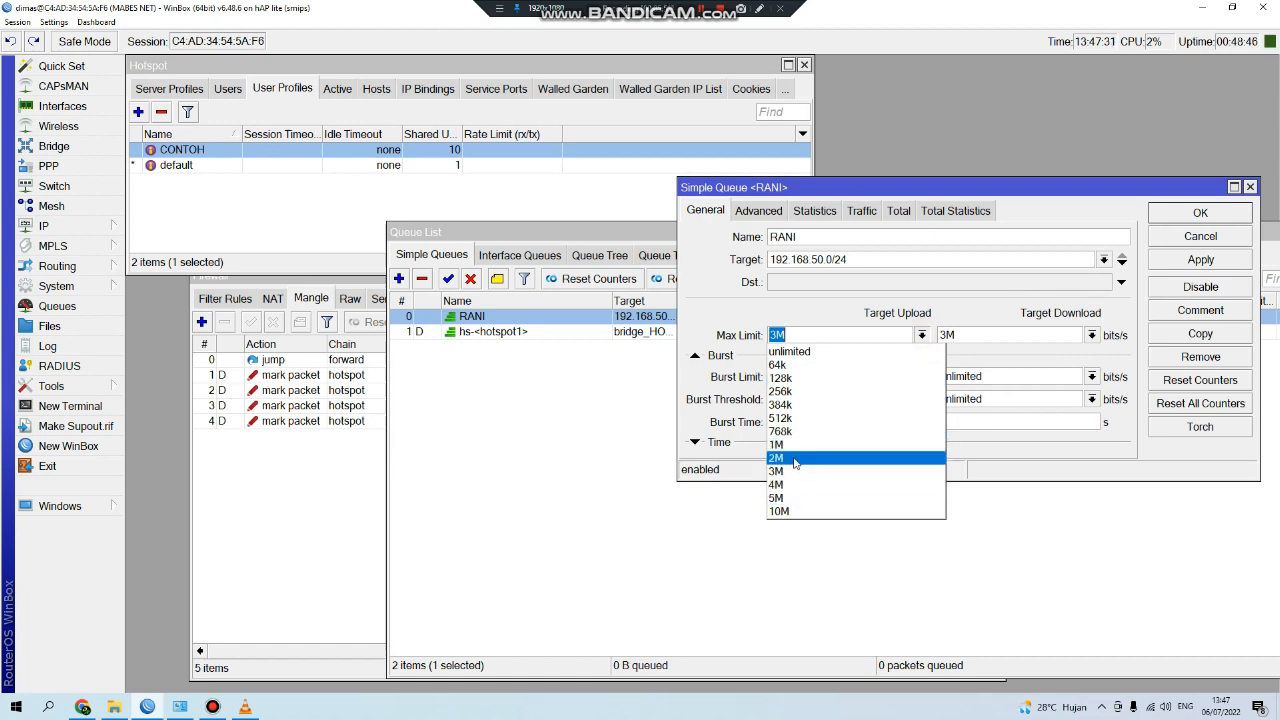
{"action": "left_click", "coordinate": [794, 458]}
{"action": "left_click", "coordinate": [1091, 335]}
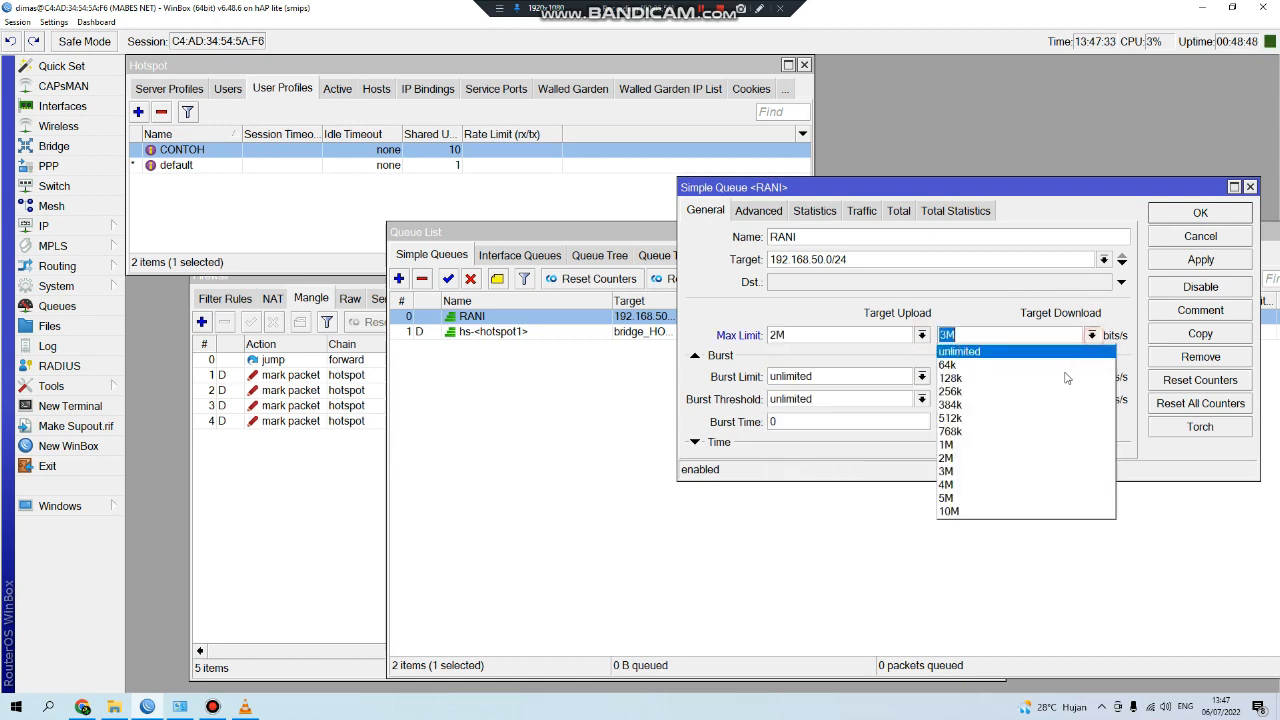
{"action": "left_click", "coordinate": [976, 512]}
{"action": "left_click", "coordinate": [1199, 213]}
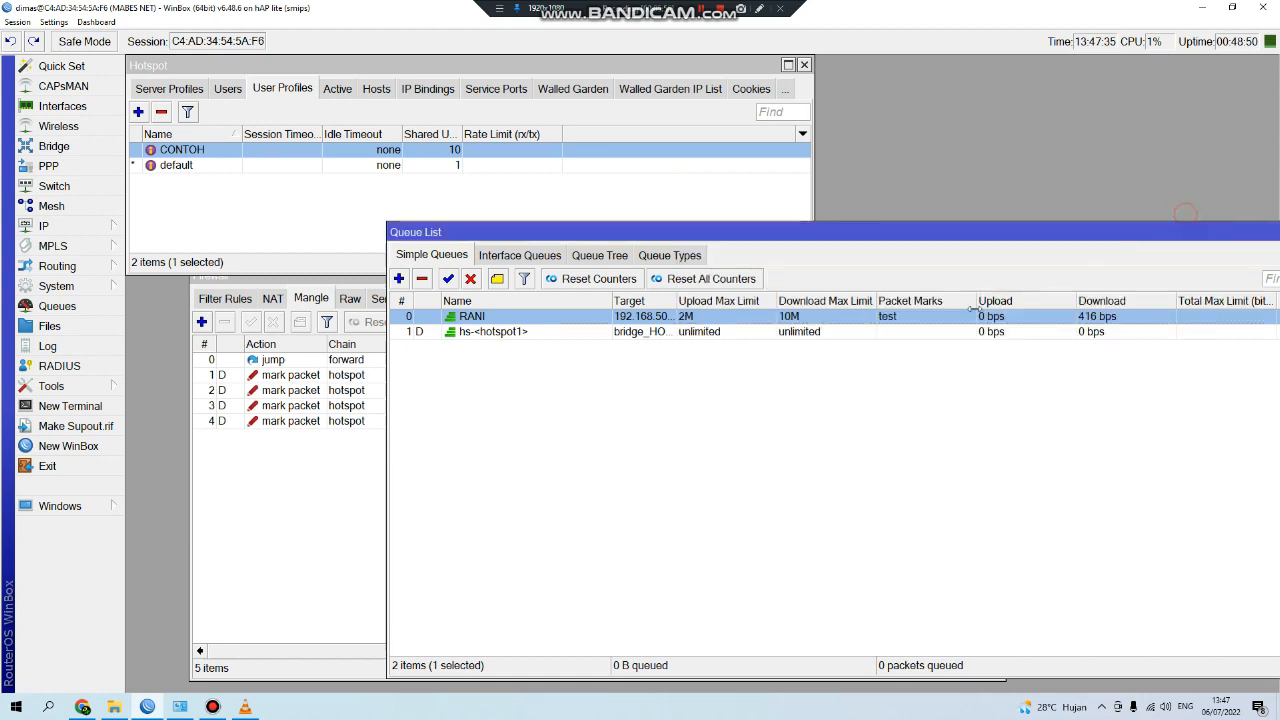
{"action": "left_click", "coordinate": [82, 707]}
Rerun the Fast.com test and compare its 9.6 Mbps result with RANI's queue traffic in WinBox.
{"action": "left_click", "coordinate": [810, 384]}
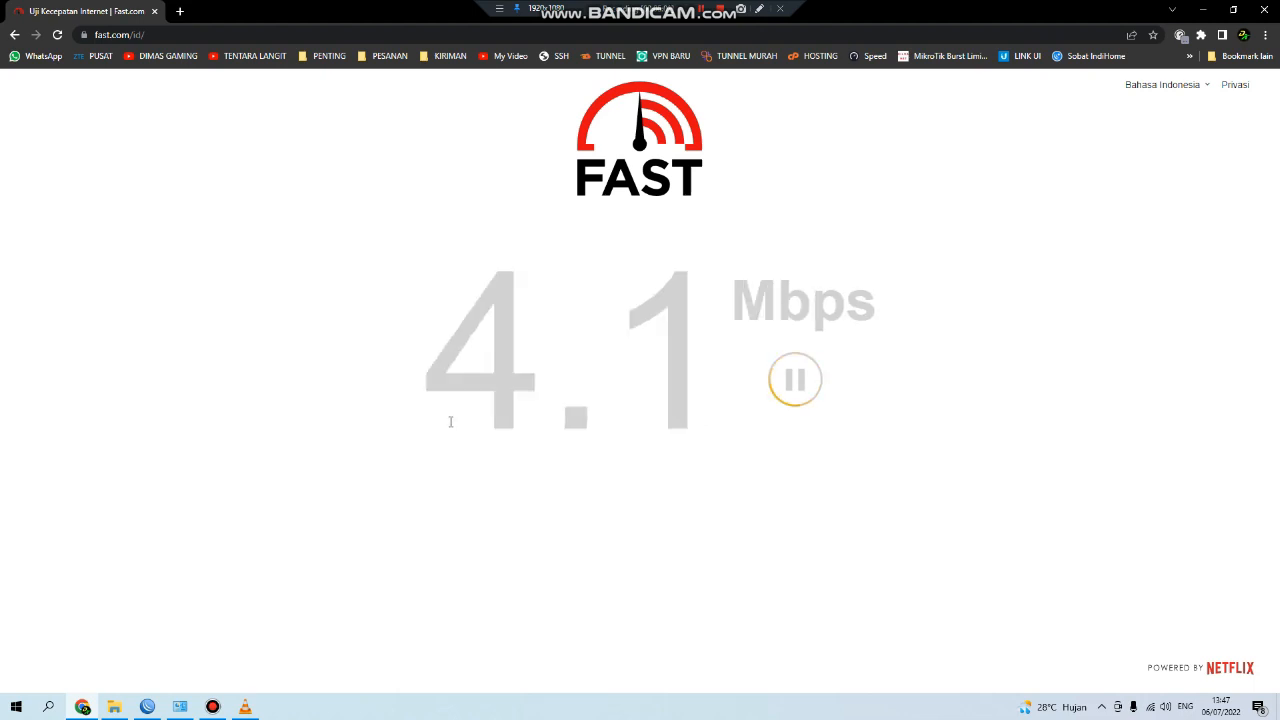
{"action": "left_click", "coordinate": [147, 707]}
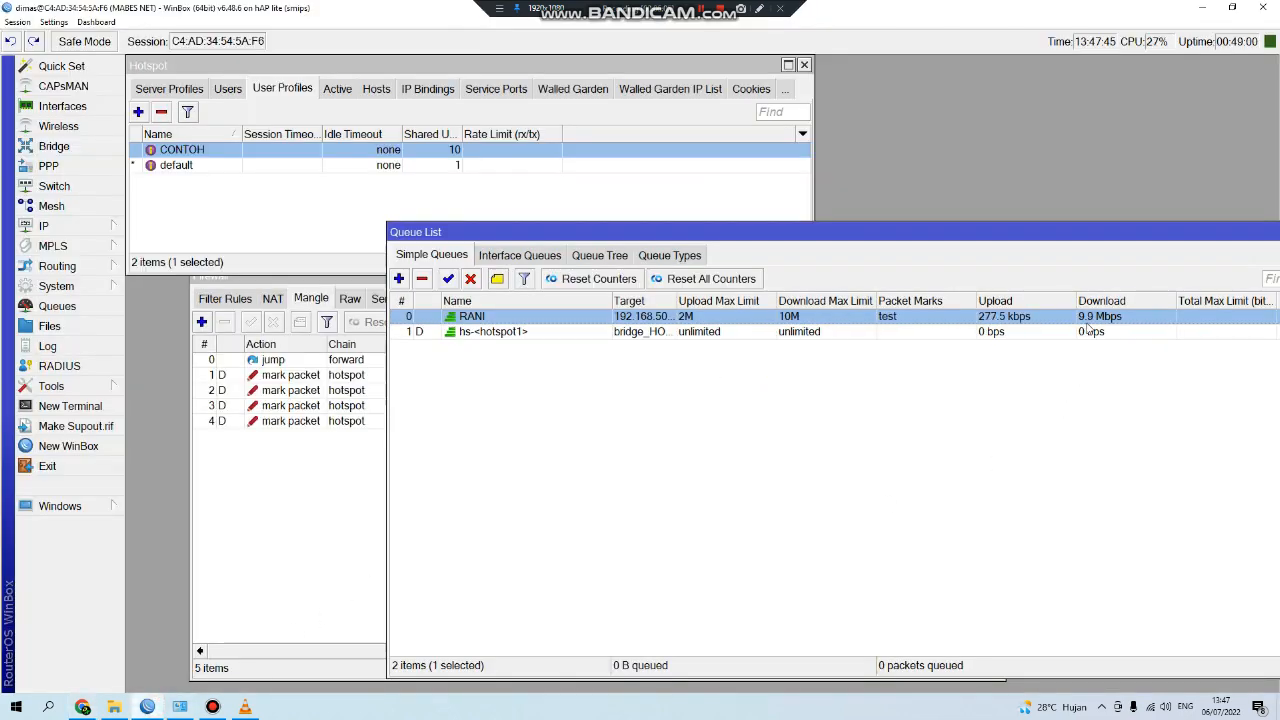
{"action": "left_click", "coordinate": [82, 707]}
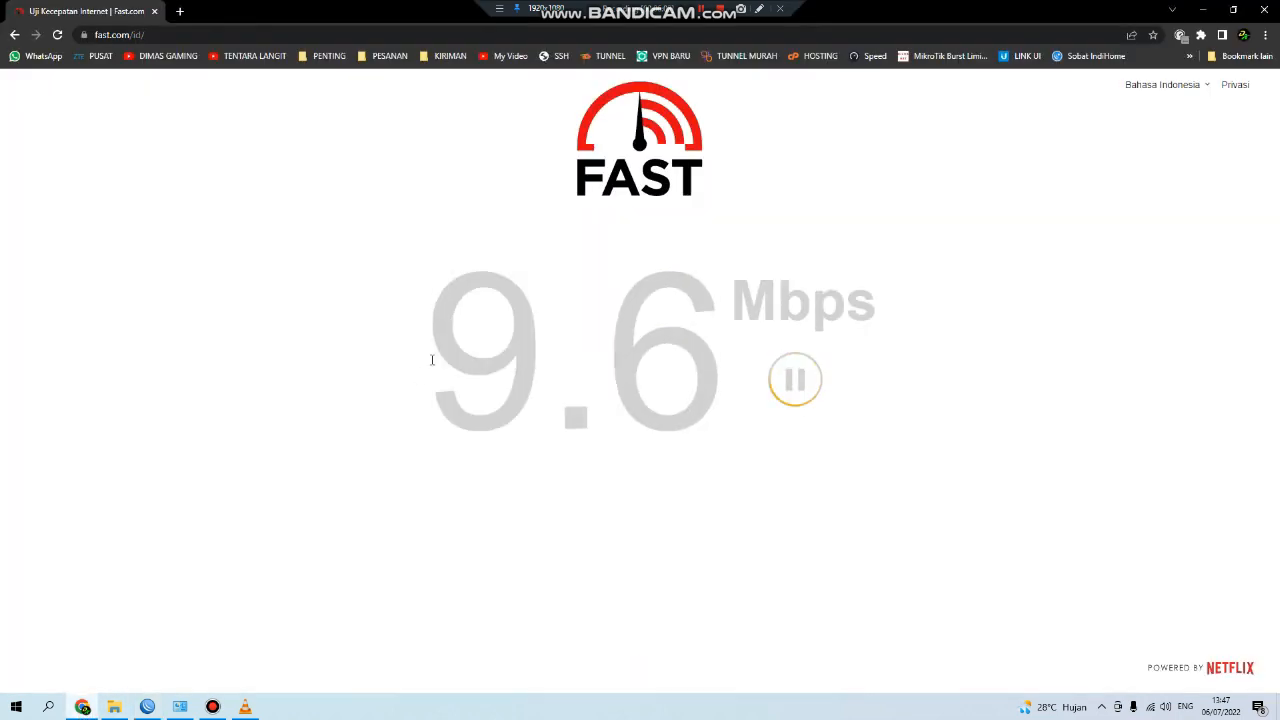
{"action": "left_click", "coordinate": [147, 707]}
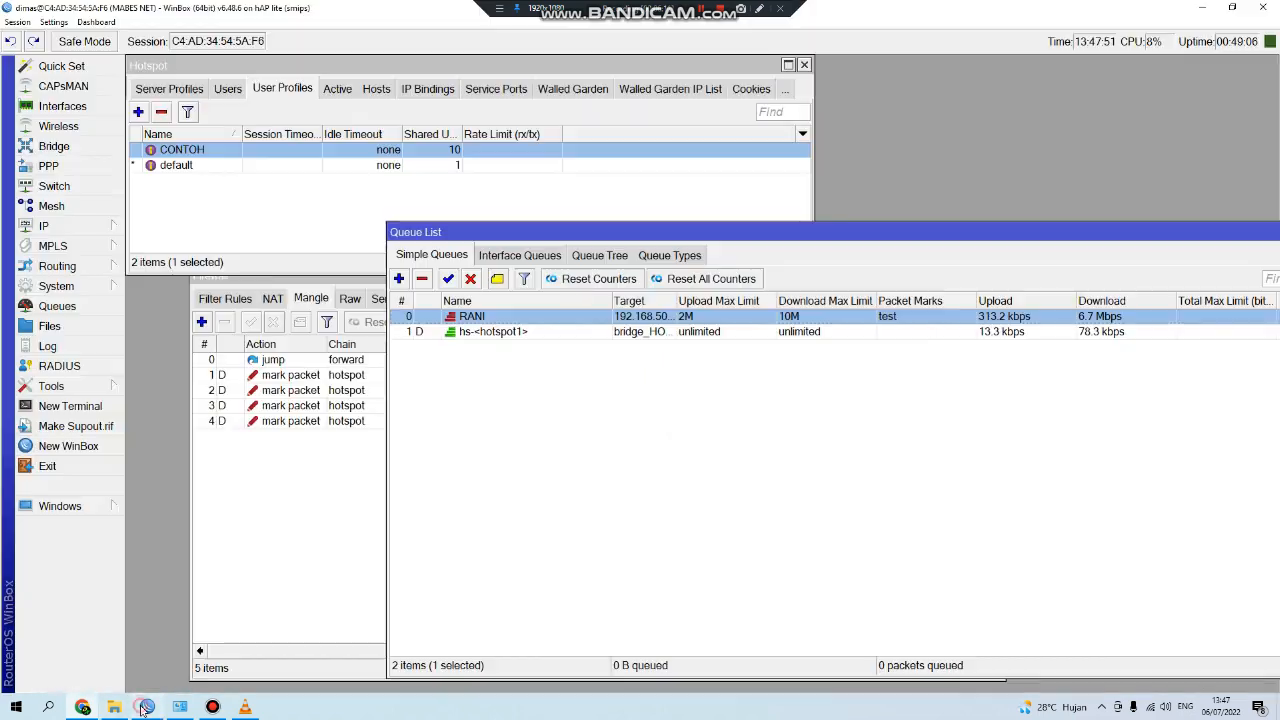
Close the firewall mangle rules window, then review the CONTOH user profile and cancel without changes.
{"action": "left_click", "coordinate": [242, 623]}
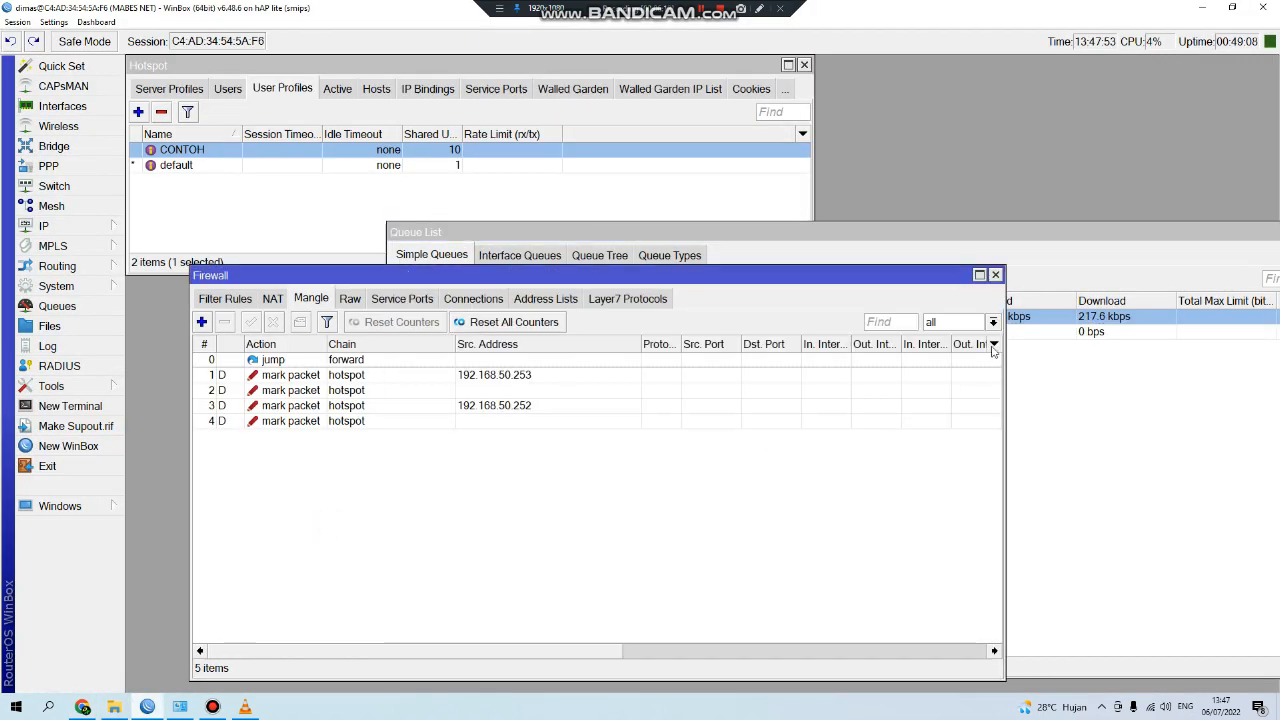
{"action": "left_click", "coordinate": [998, 272]}
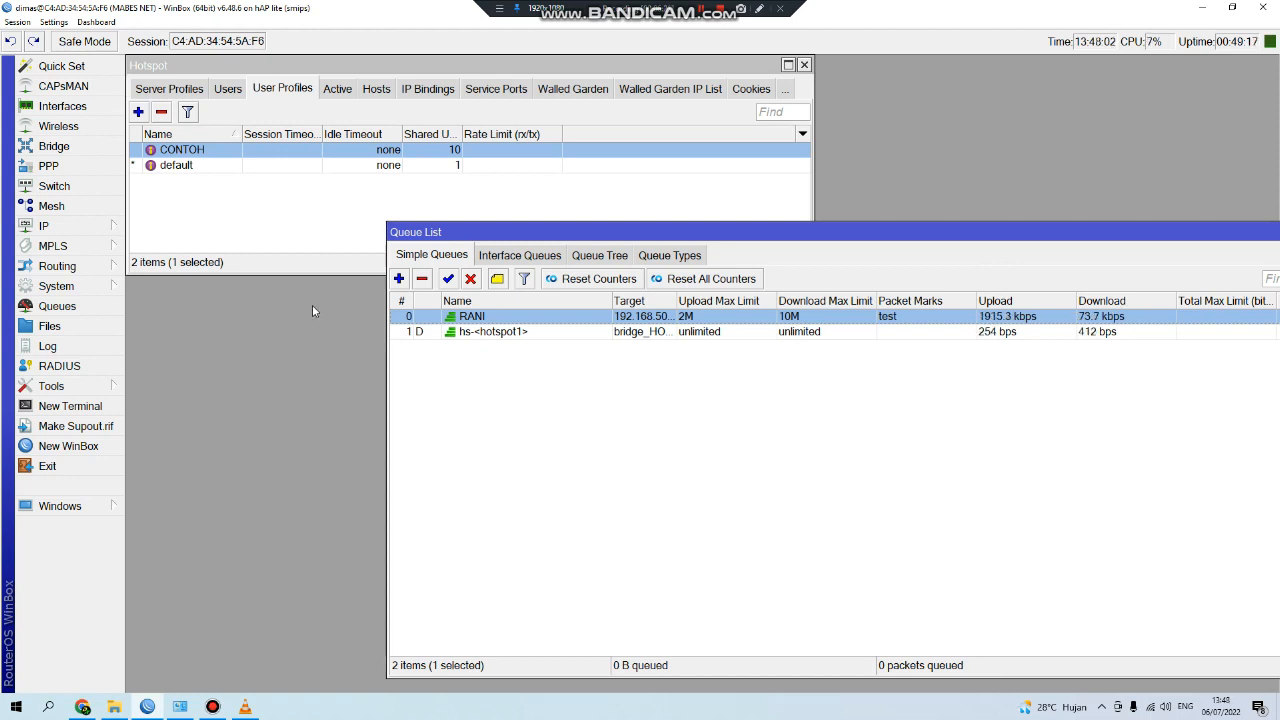
{"action": "double_click", "coordinate": [380, 150]}
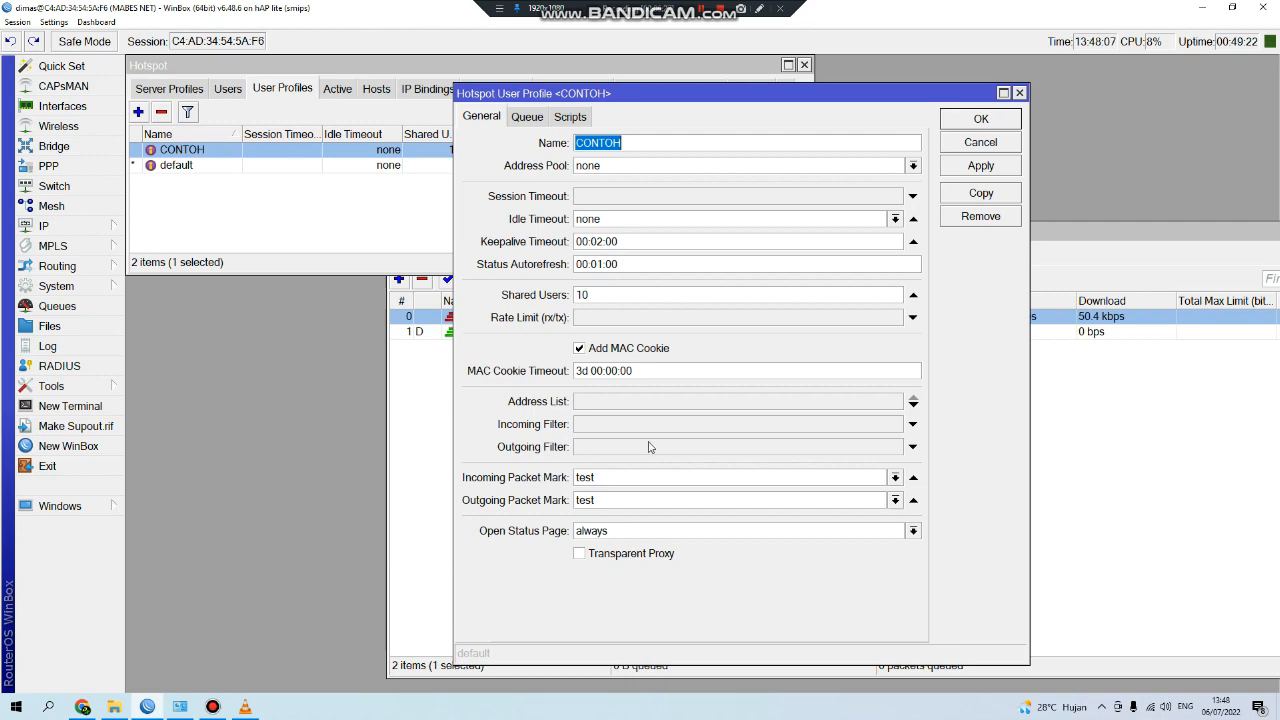
{"action": "left_click_drag", "start_coordinate": [812, 95], "coordinate": [587, 85]}
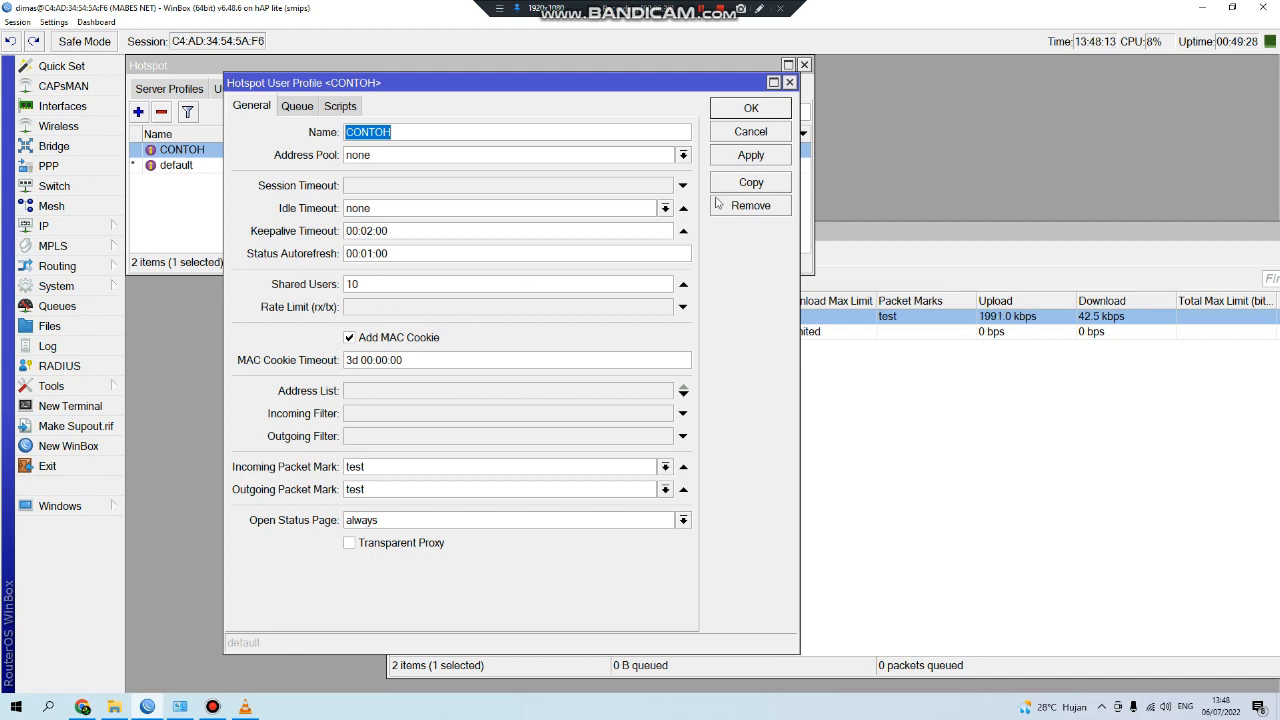
{"action": "left_click", "coordinate": [750, 130]}
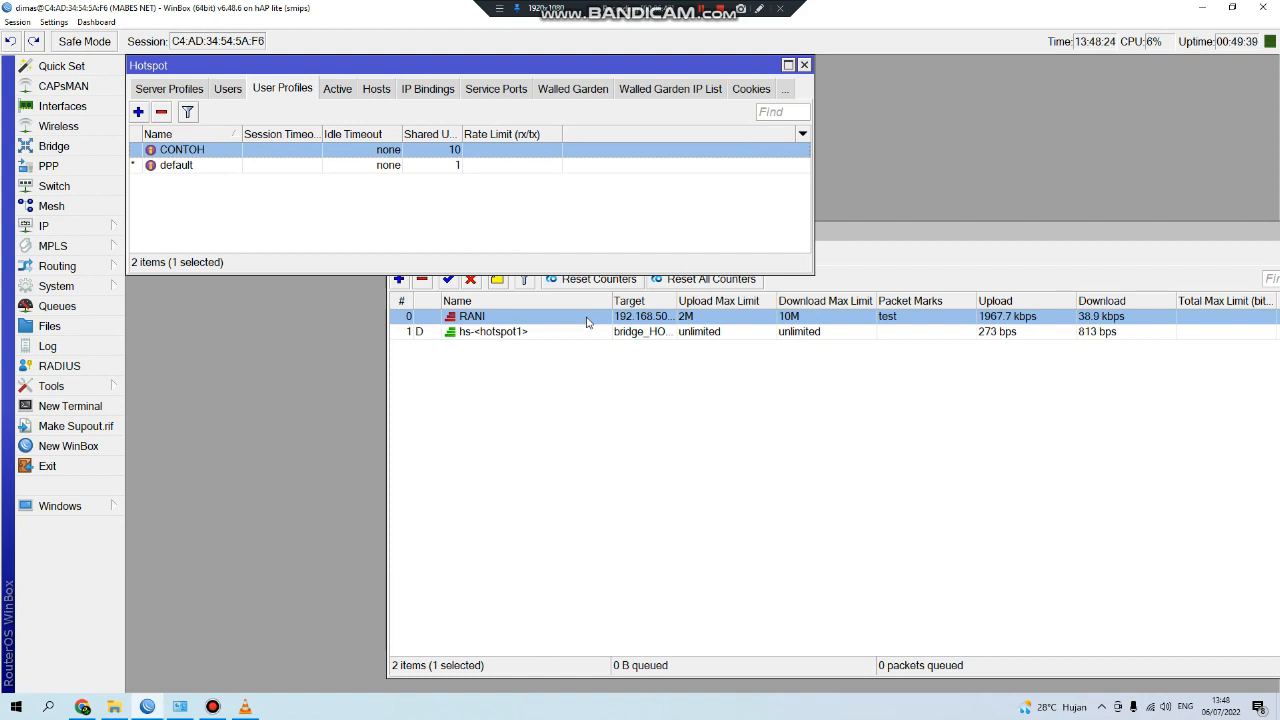
Lower RANI's download max limit to 5M, apply it, and restart the Fast.com test.
{"action": "double_click", "coordinate": [706, 318]}
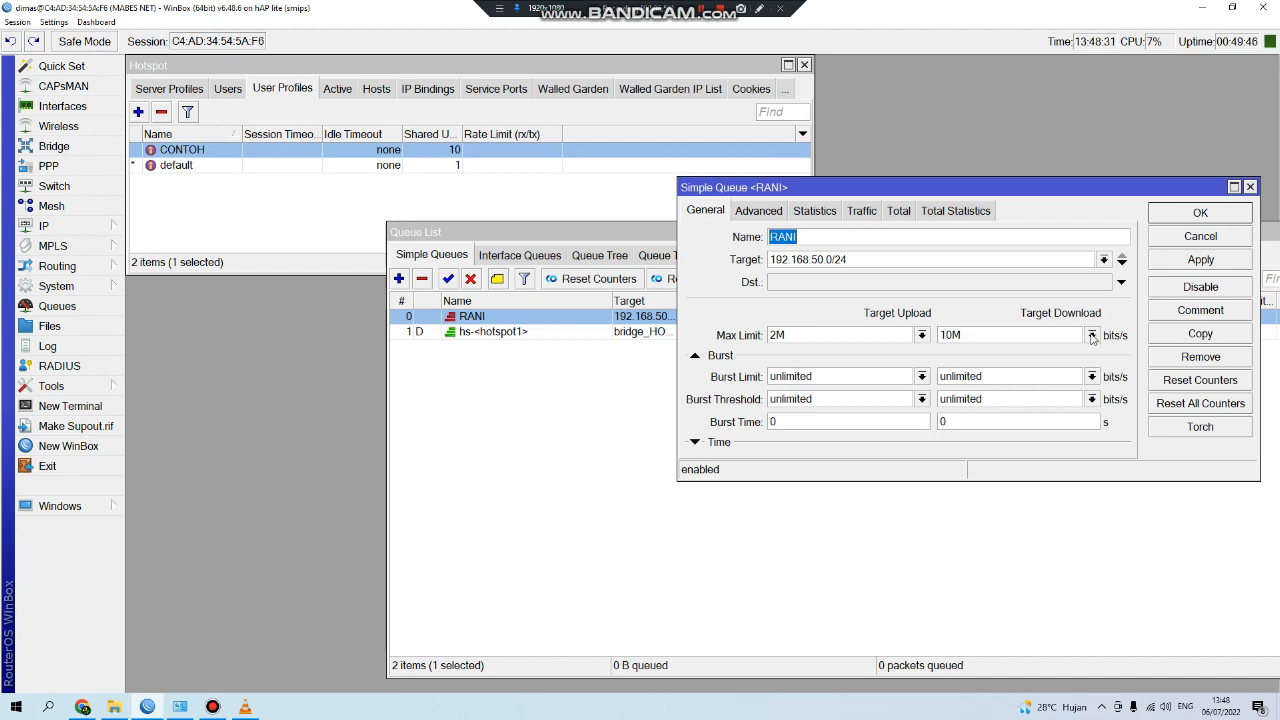
{"action": "left_click", "coordinate": [1092, 335]}
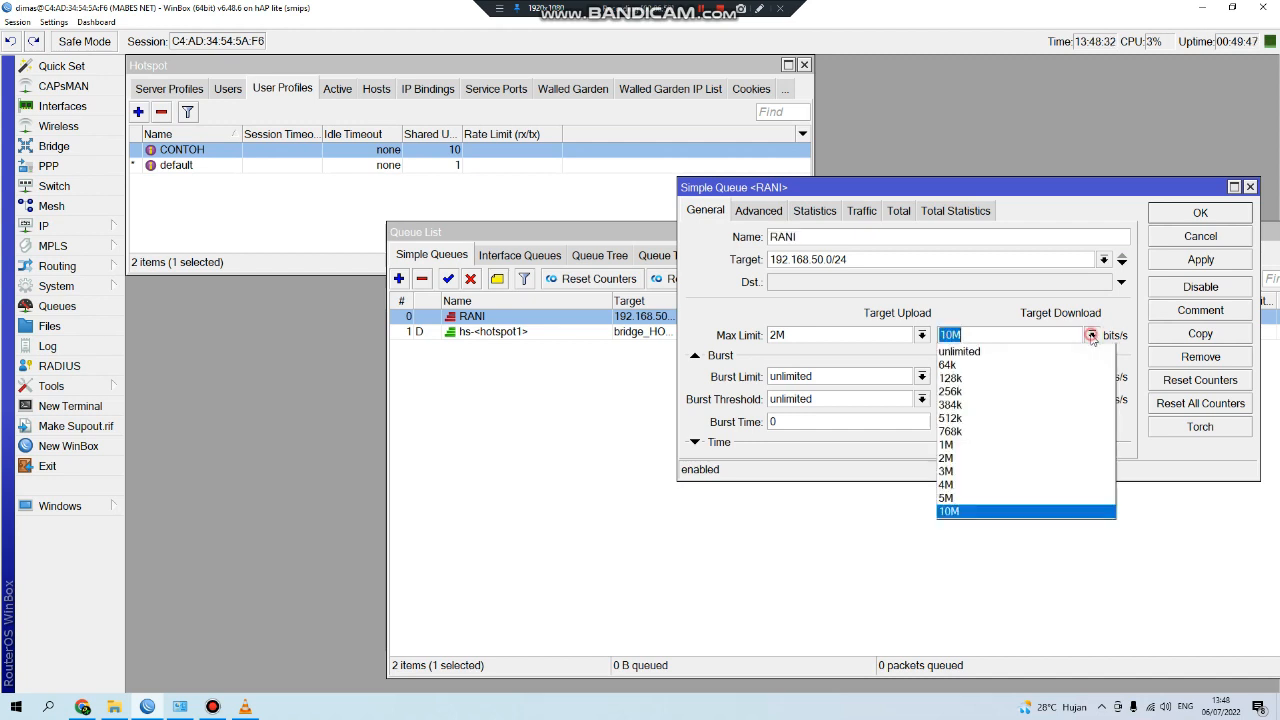
{"action": "left_click", "coordinate": [1024, 472]}
{"action": "left_click", "coordinate": [1205, 262]}
{"action": "left_click", "coordinate": [1200, 214]}
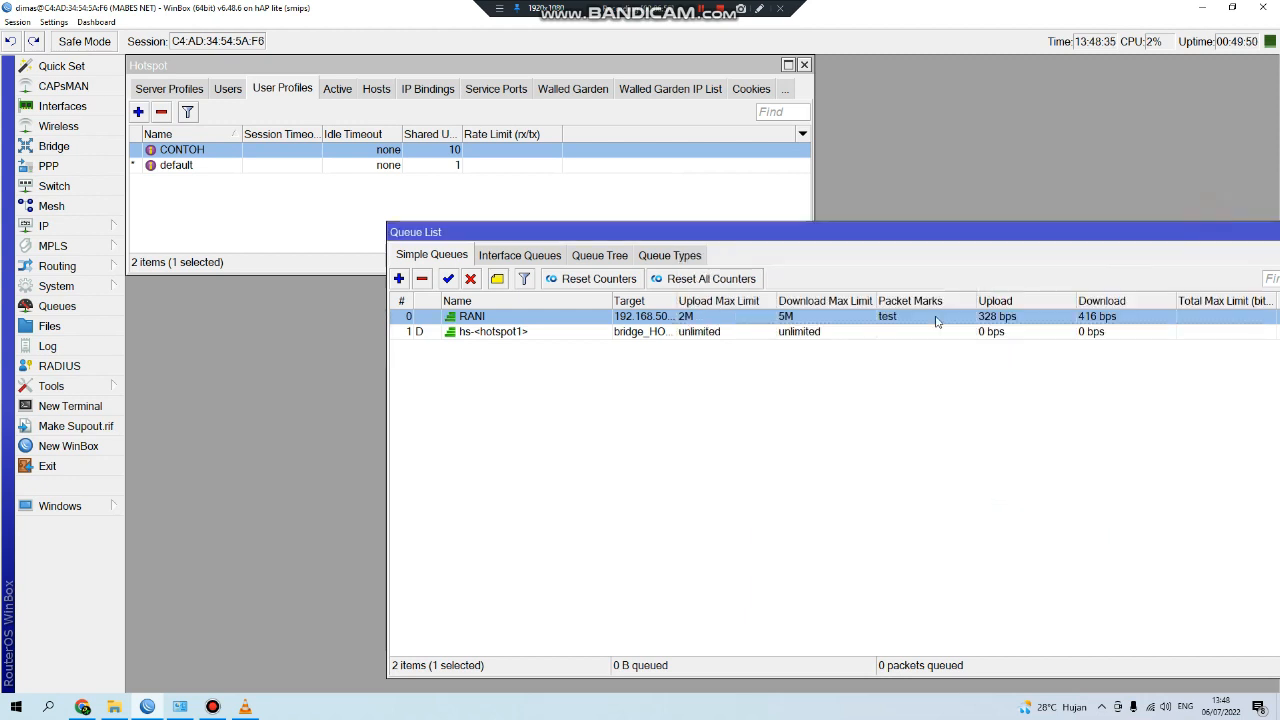
{"action": "left_click", "coordinate": [82, 707]}
{"action": "left_click", "coordinate": [779, 390]}
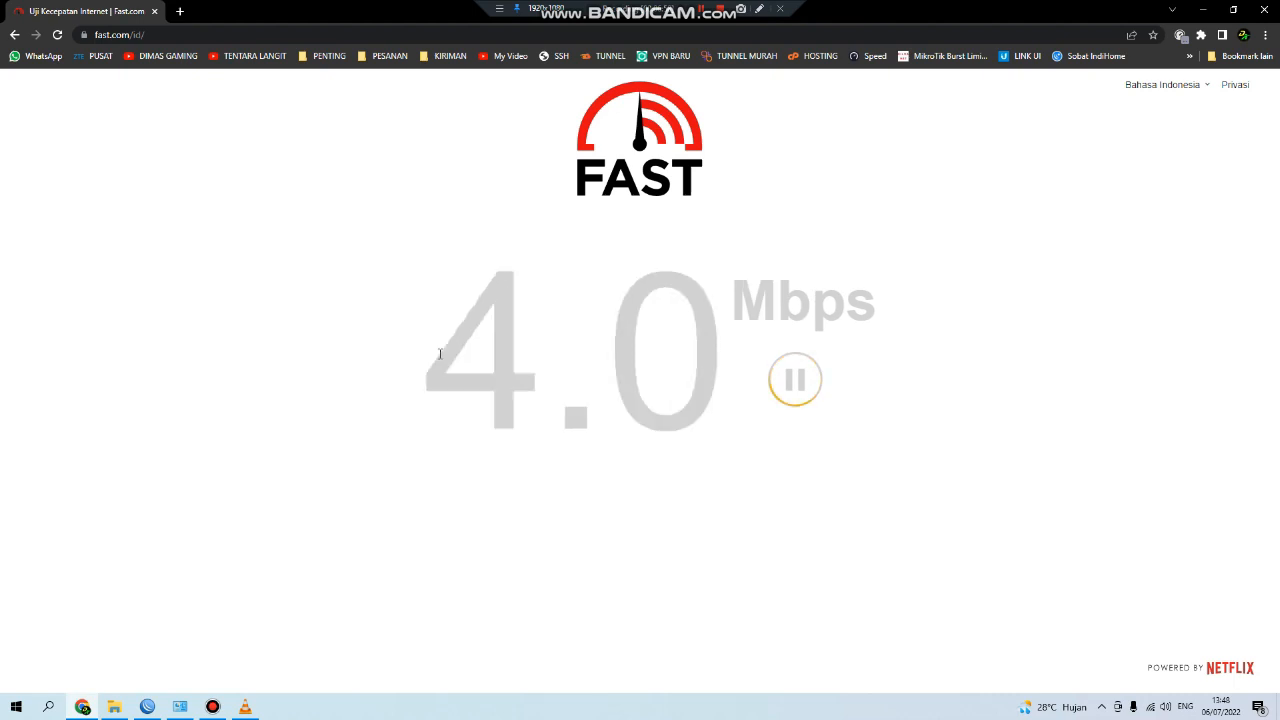
Compare the Fast.com retest, settling at 4.6 Mbps, with RANI's traffic in the Queue List.
{"action": "mouse_move", "coordinate": [160, 707]}
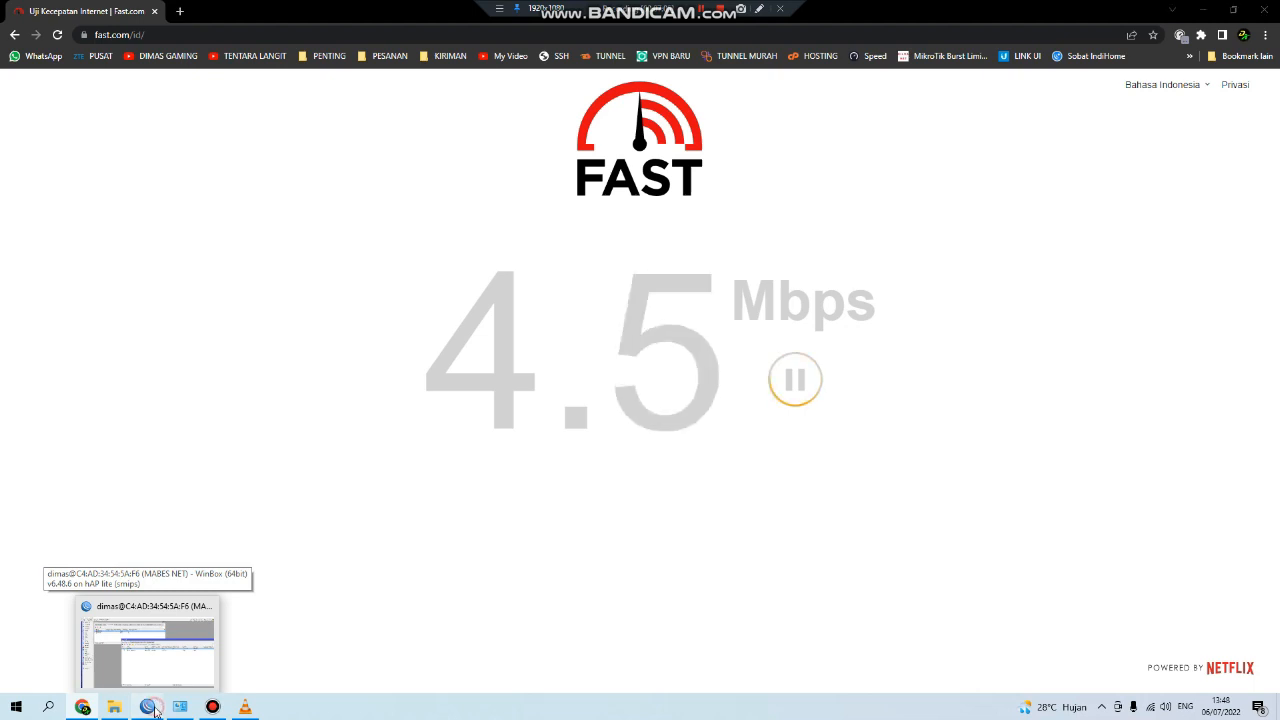
{"action": "left_click", "coordinate": [155, 710]}
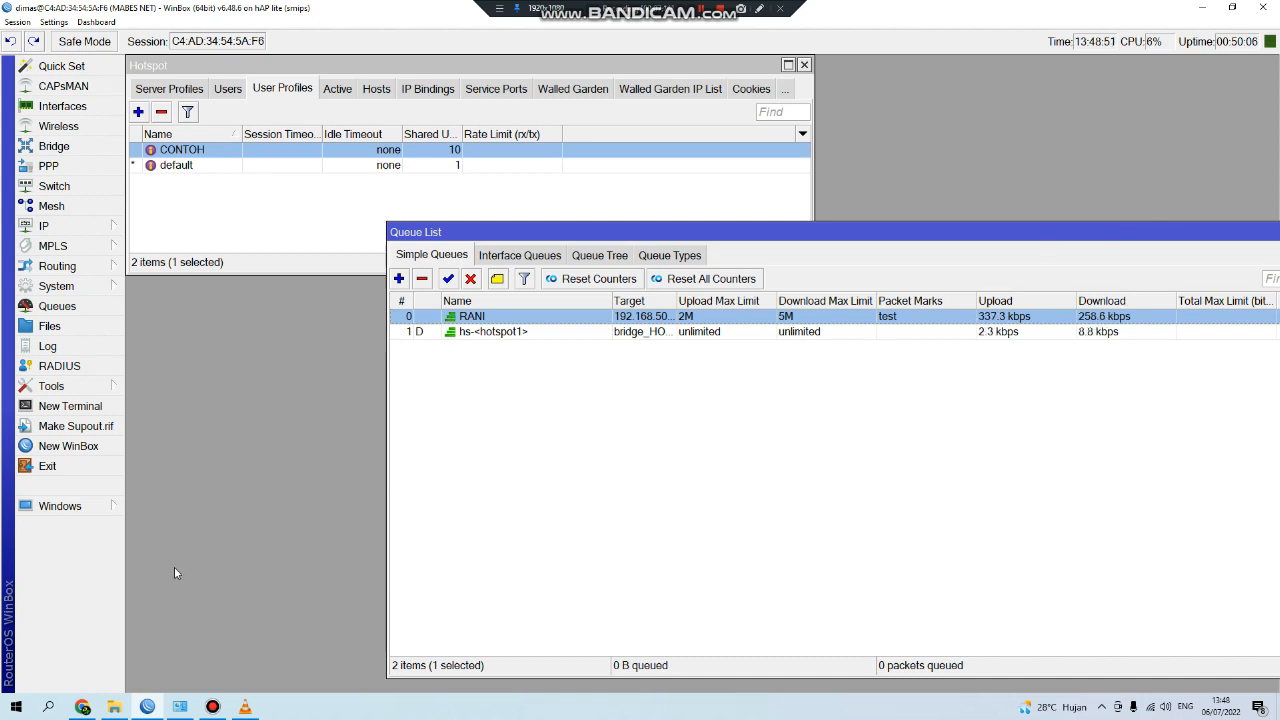
{"action": "left_click", "coordinate": [90, 706]}
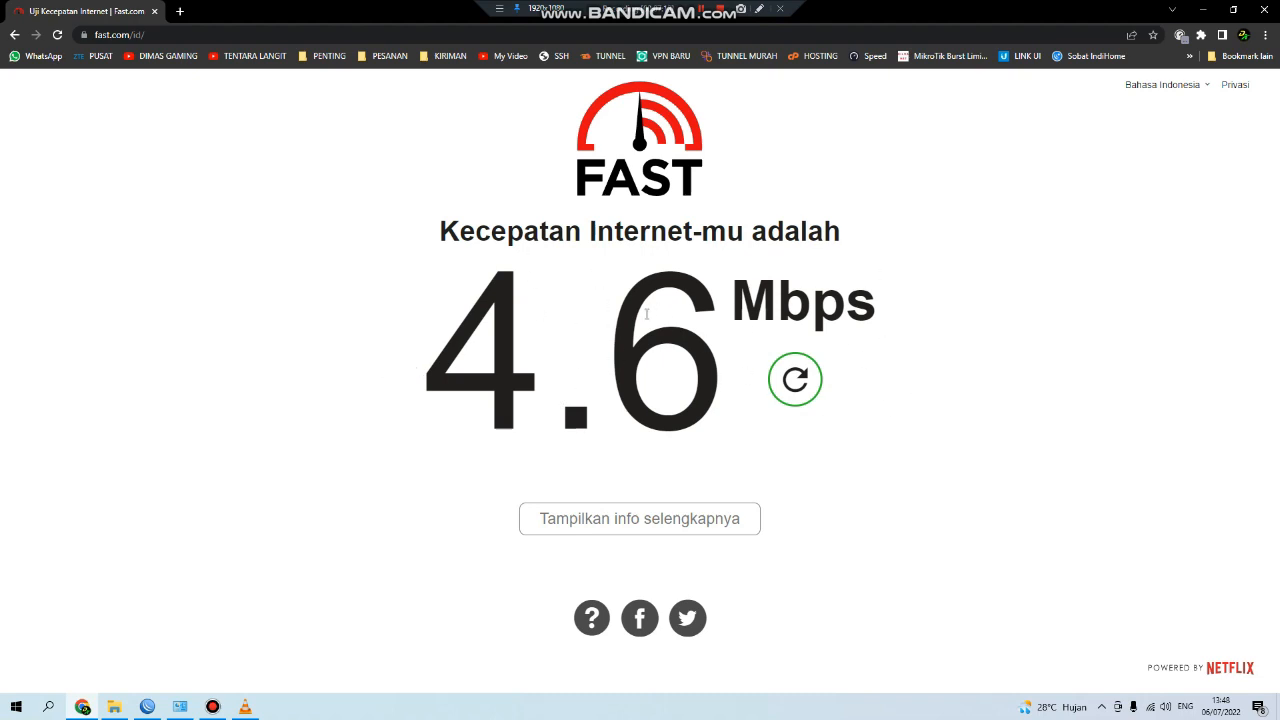
{"action": "key", "text": "alt+Tab"}
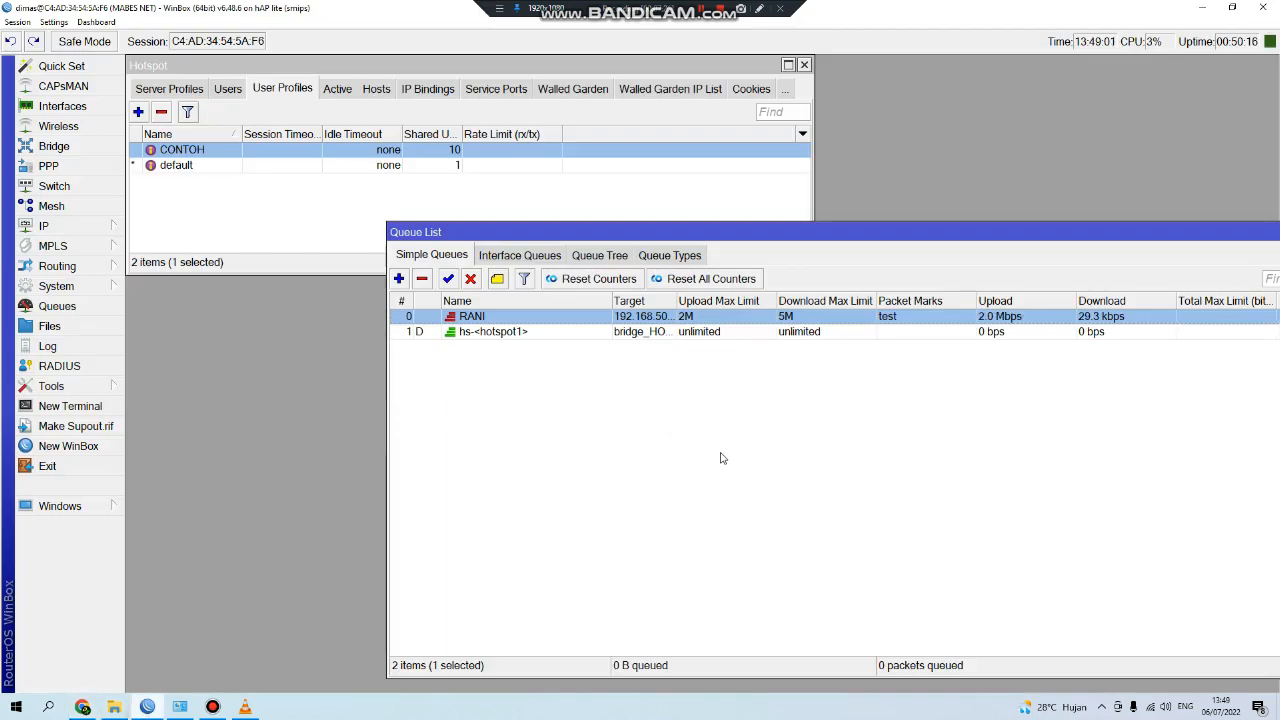